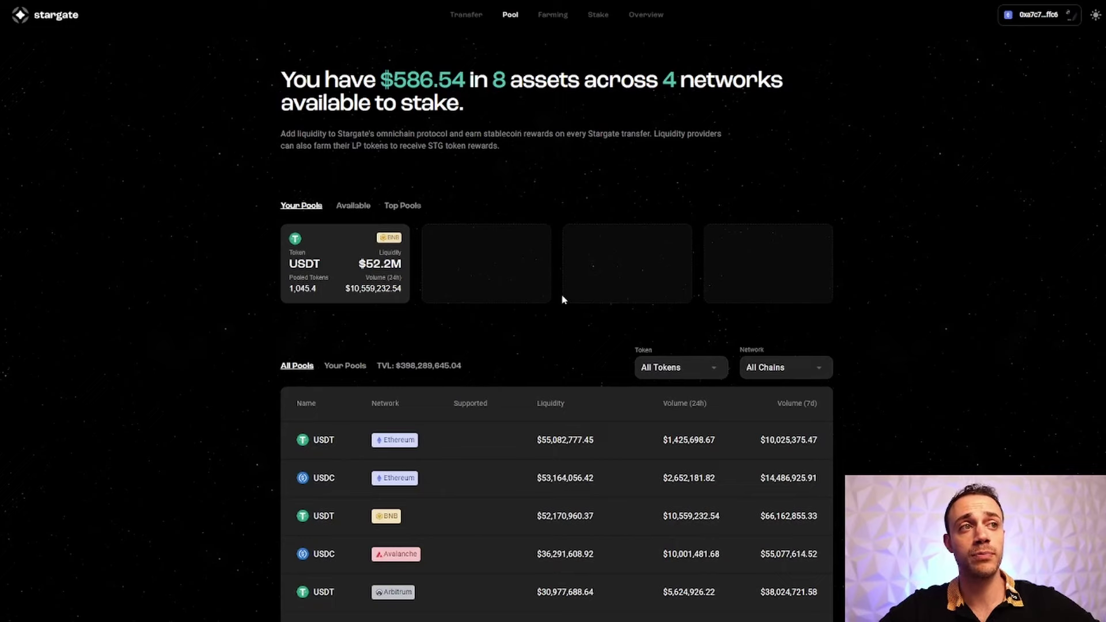
Examine Stargate's liquidity pool list, its transfer form and the details of the USDT pool on BNB.
scroll(558, 300, down, 2)
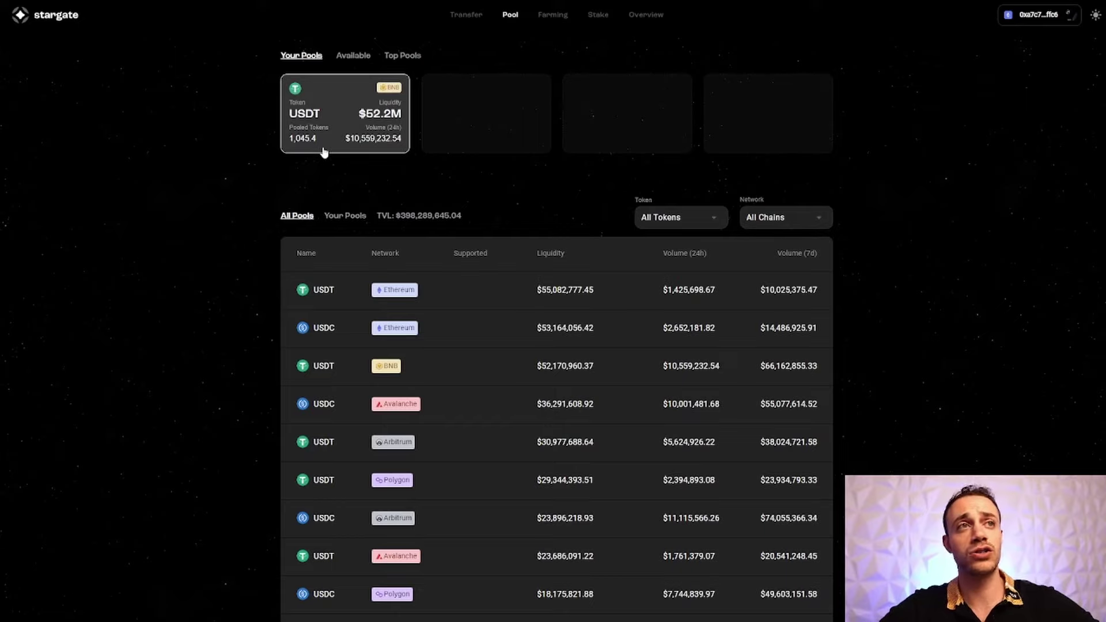
scroll(396, 192, up, 3)
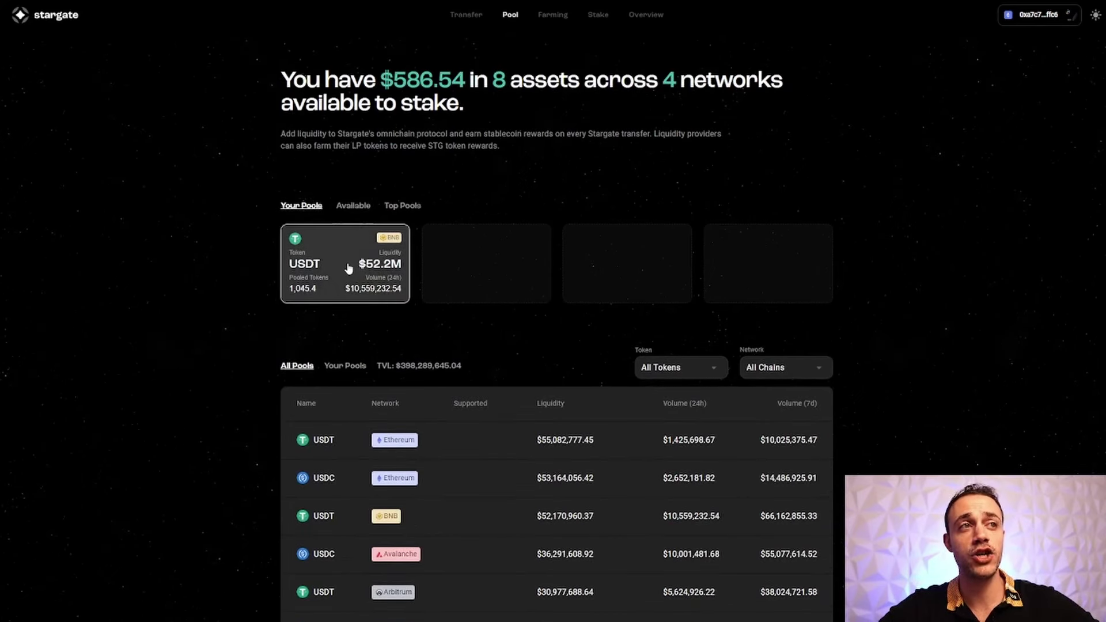
click(476, 16)
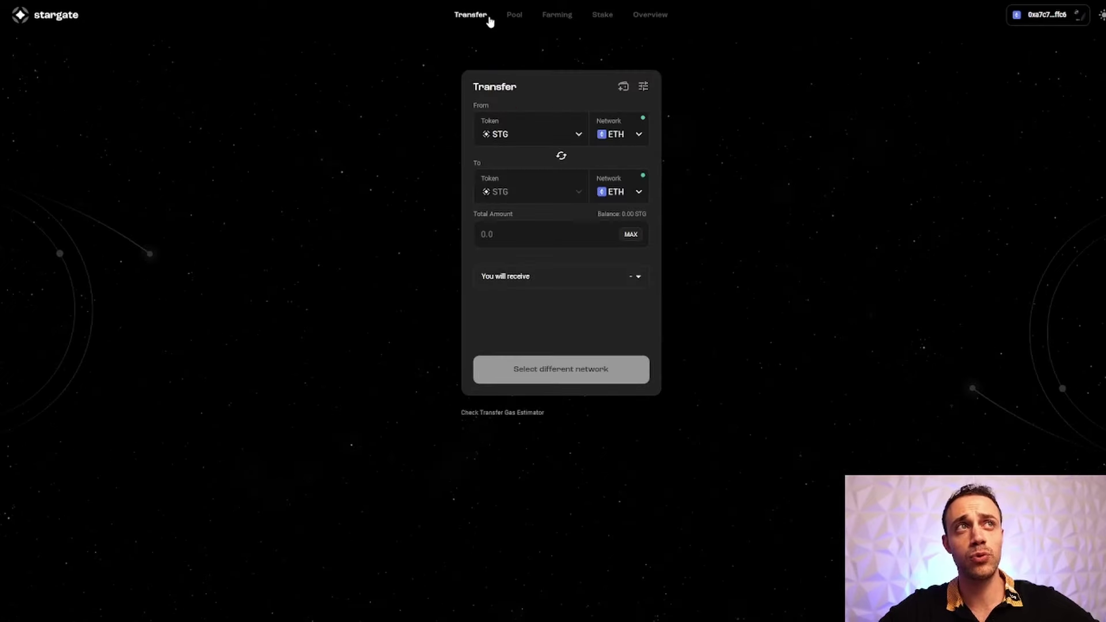
click(523, 21)
scroll(553, 135, down, 3)
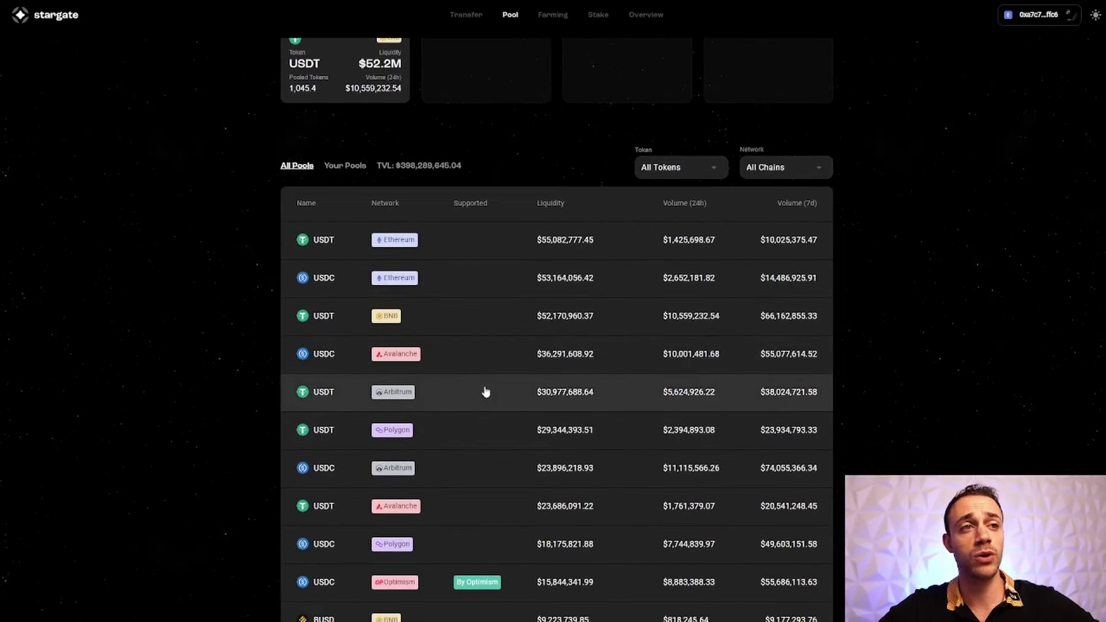
scroll(484, 391, down, 2)
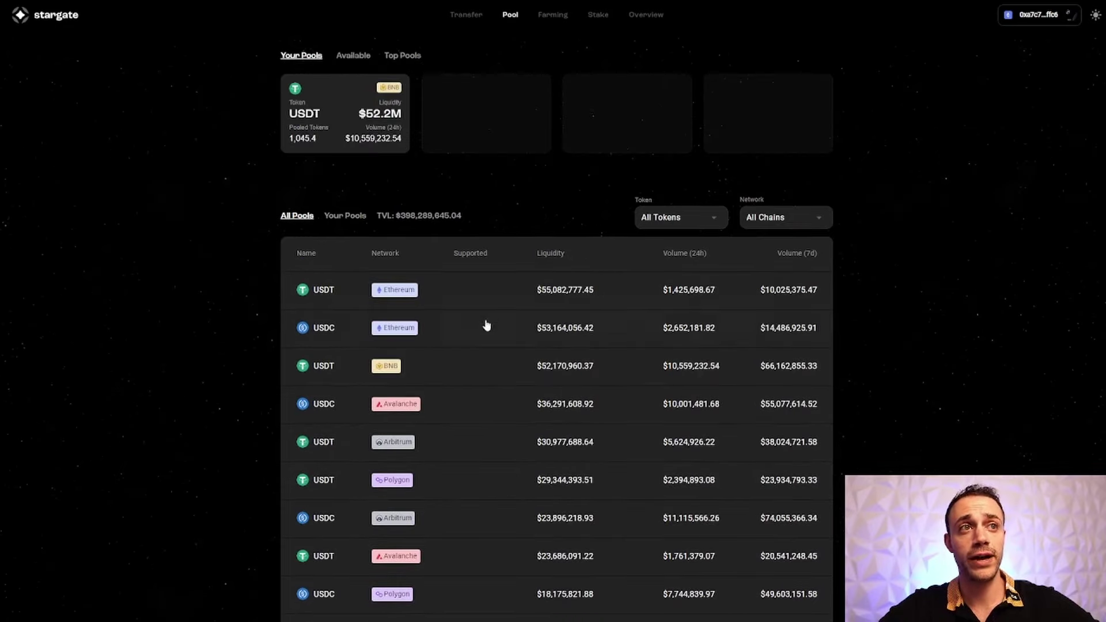
click(460, 367)
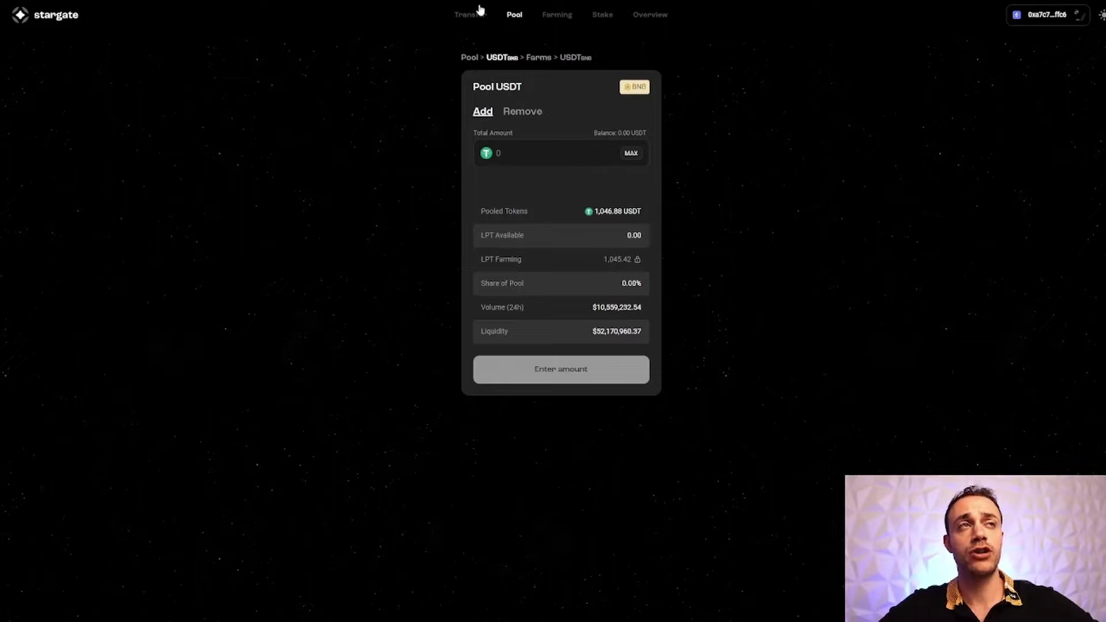
click(511, 15)
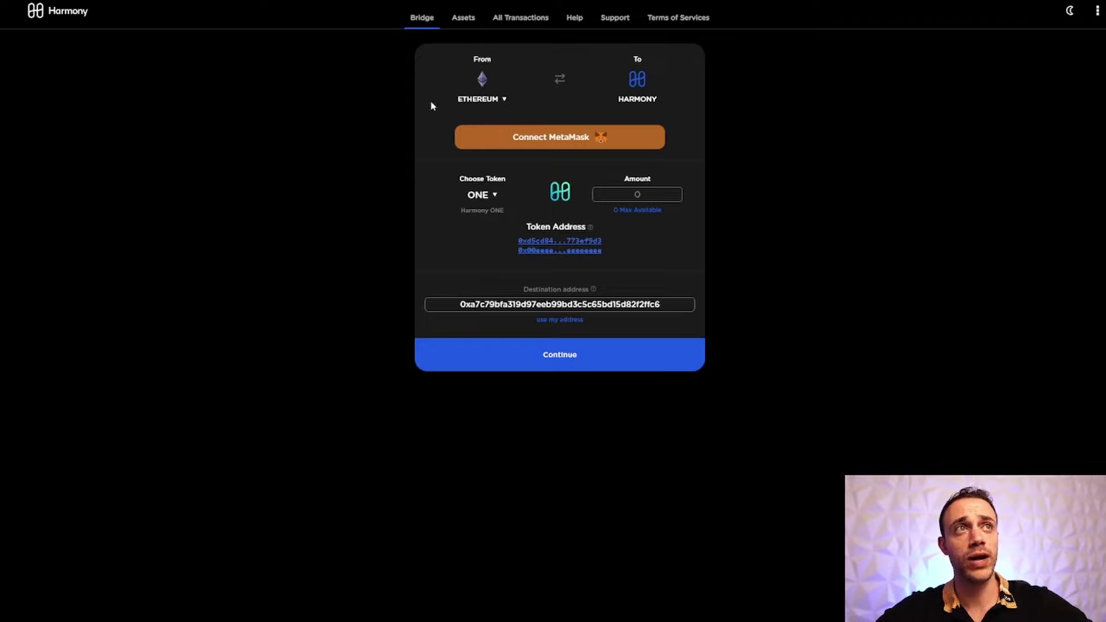
On the Harmony bridge, connect MetaMask and set up a transfer of the ONE token from Binance to Harmony.
click(514, 137)
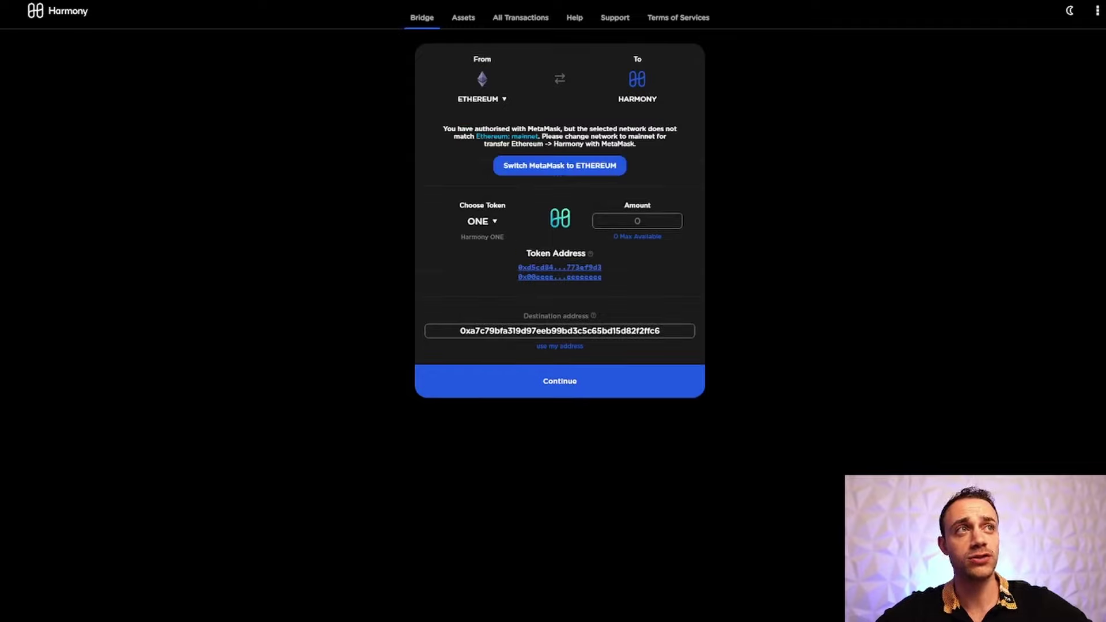
click(491, 103)
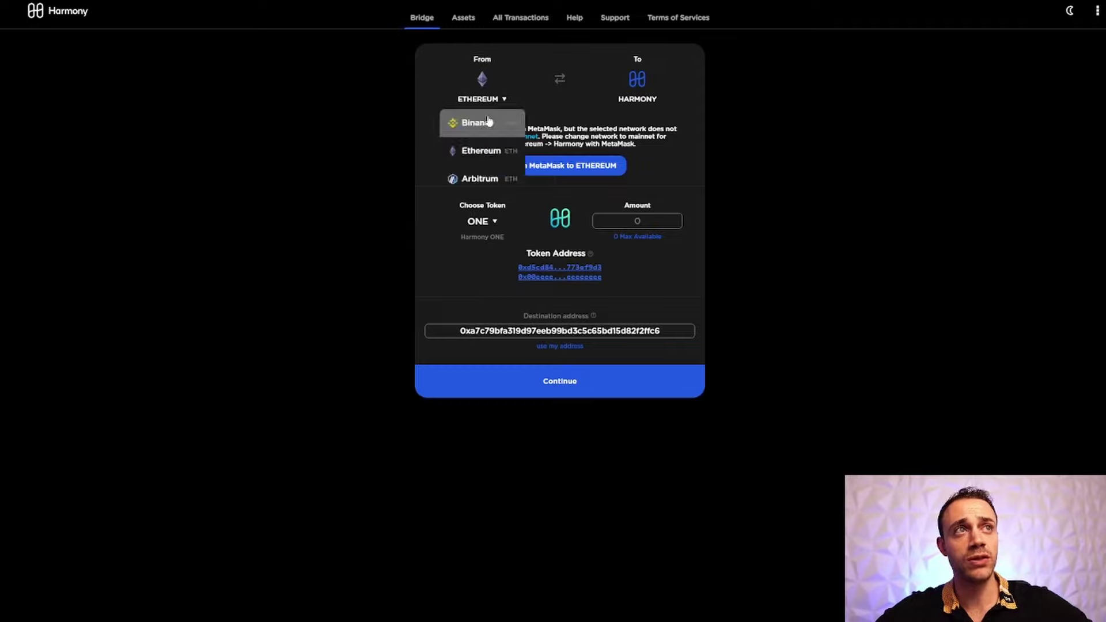
click(489, 122)
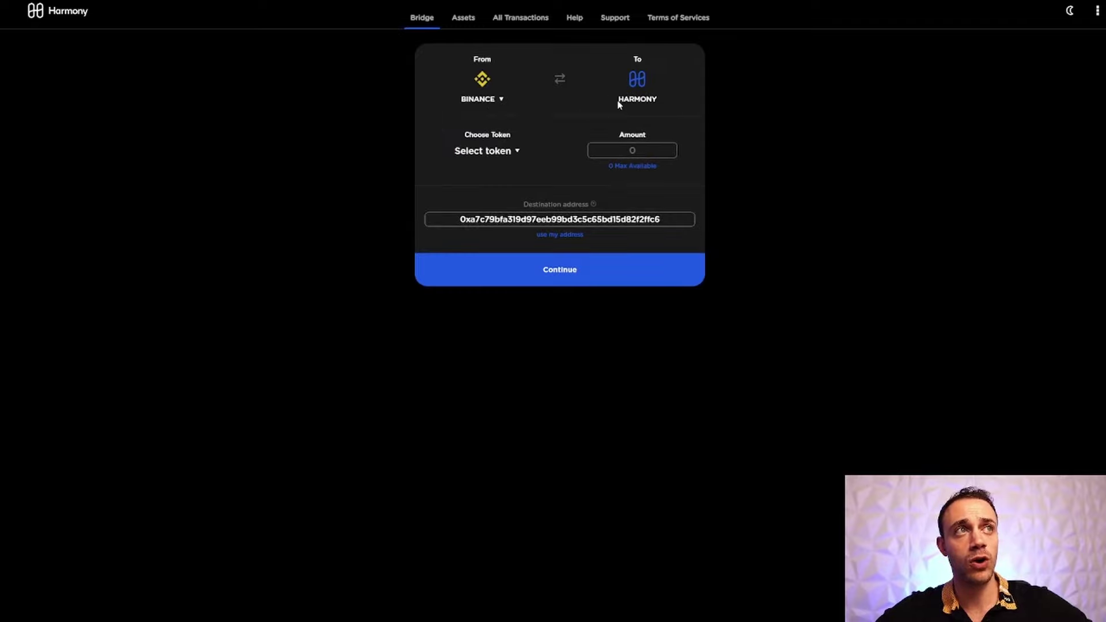
click(515, 151)
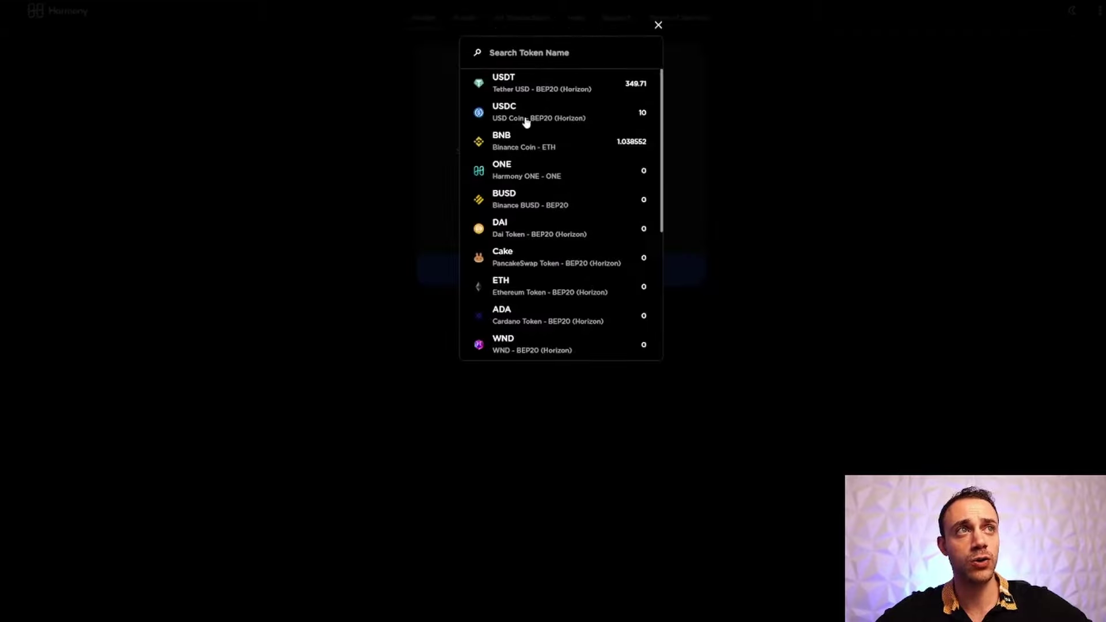
click(561, 174)
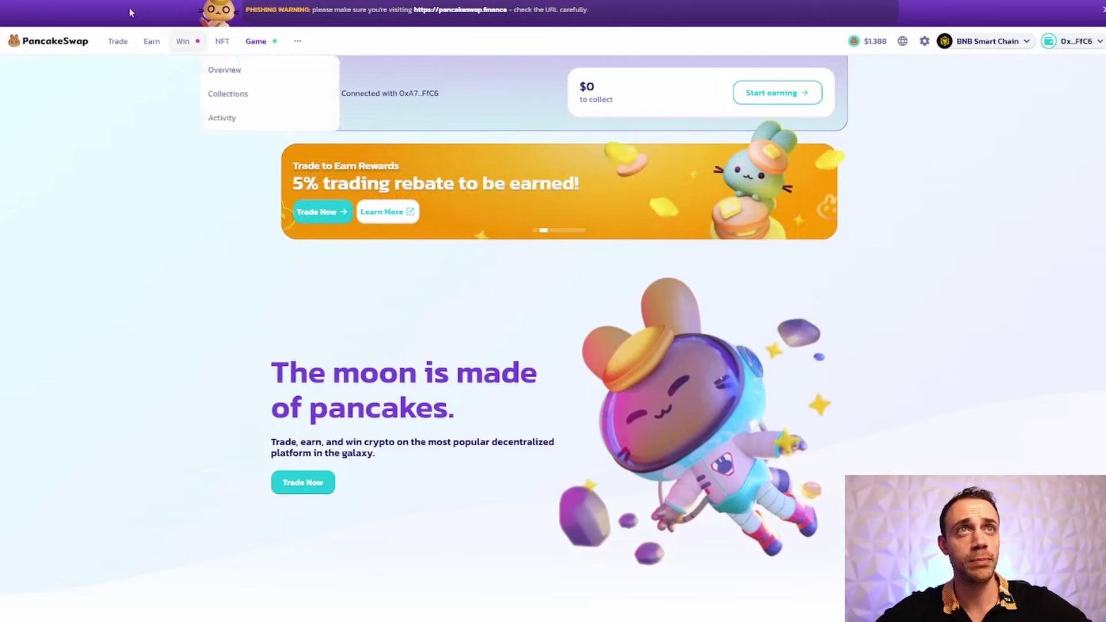
Switch to PancakeSwap's token swap and choose Harmony One (ONE) as the token to receive for BNB.
mouse_move(119, 51)
click(118, 69)
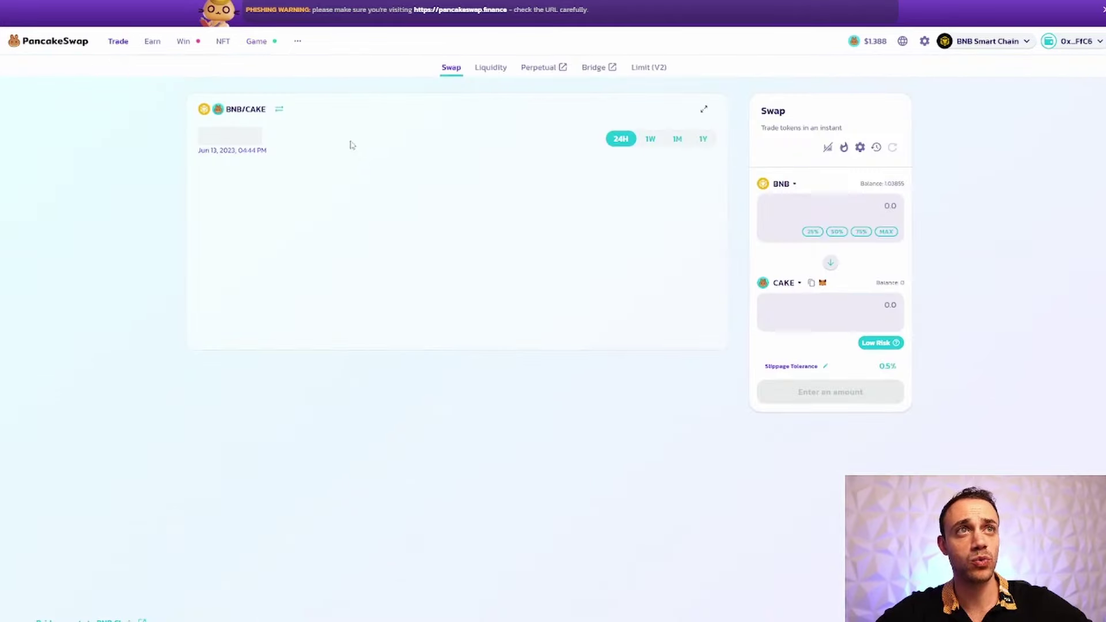
click(783, 282)
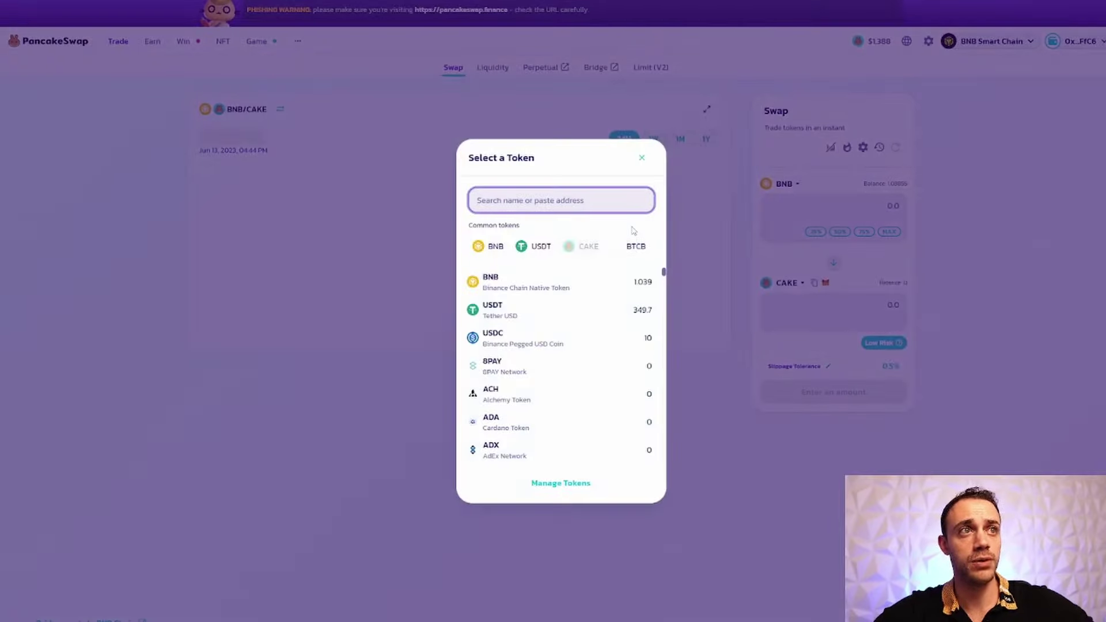
text(one)
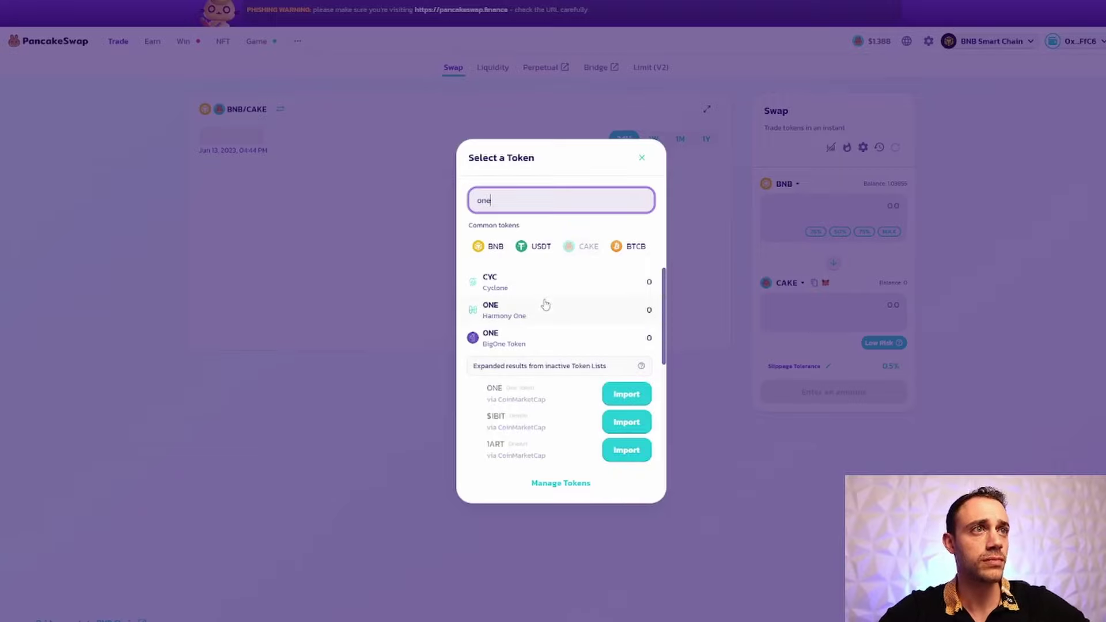
click(614, 308)
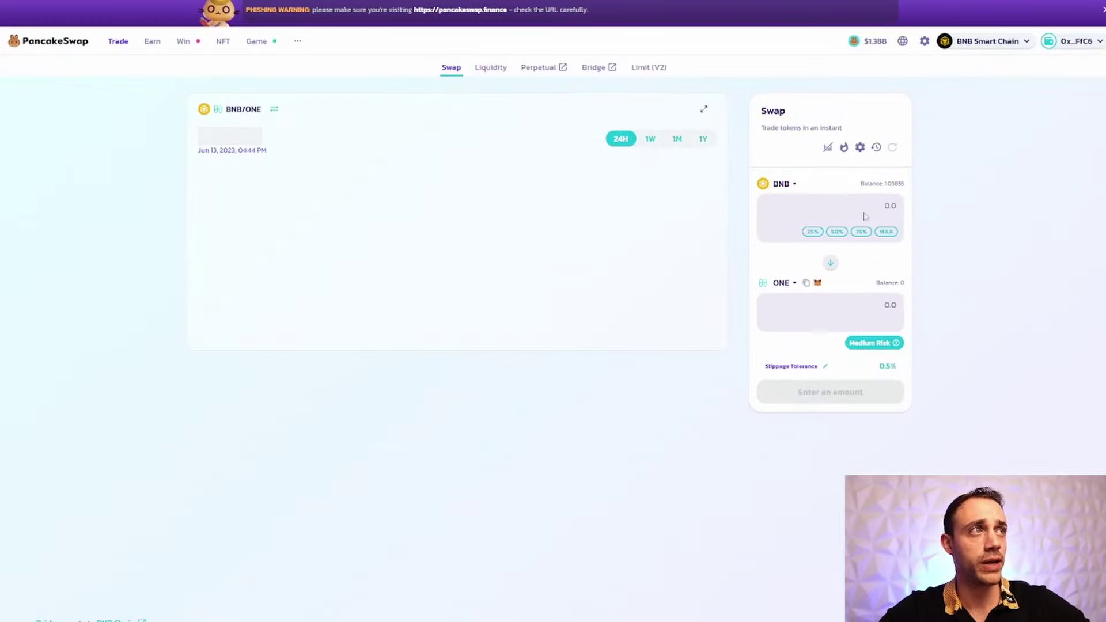
Set the amount of BNB to swap for ONE to .47.
click(882, 205)
text(5)
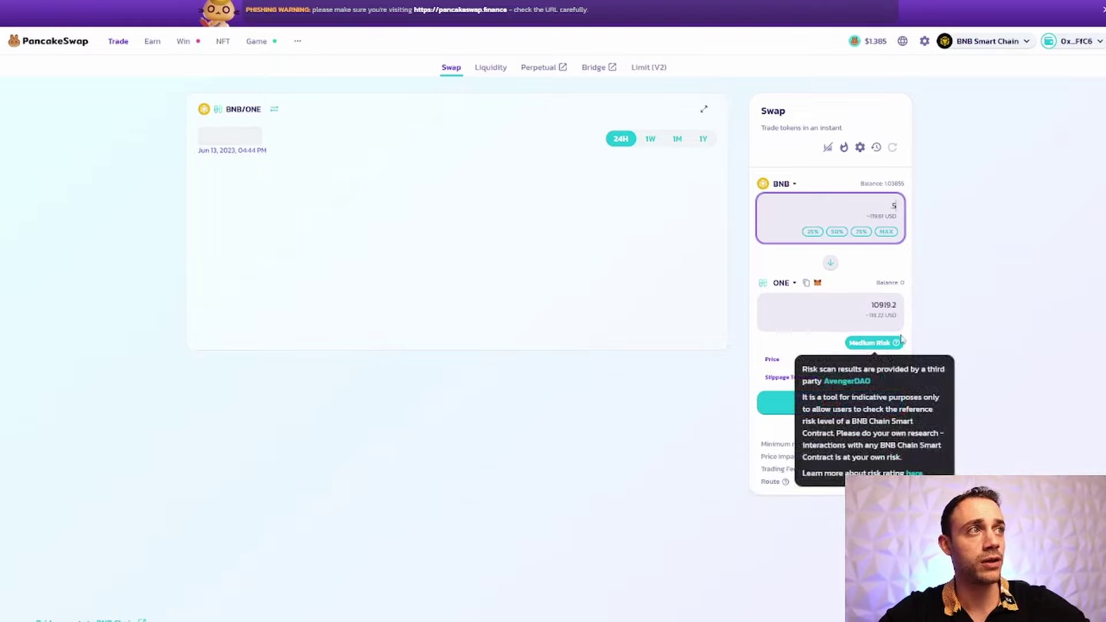
key(BackSpace)
text(4.7)
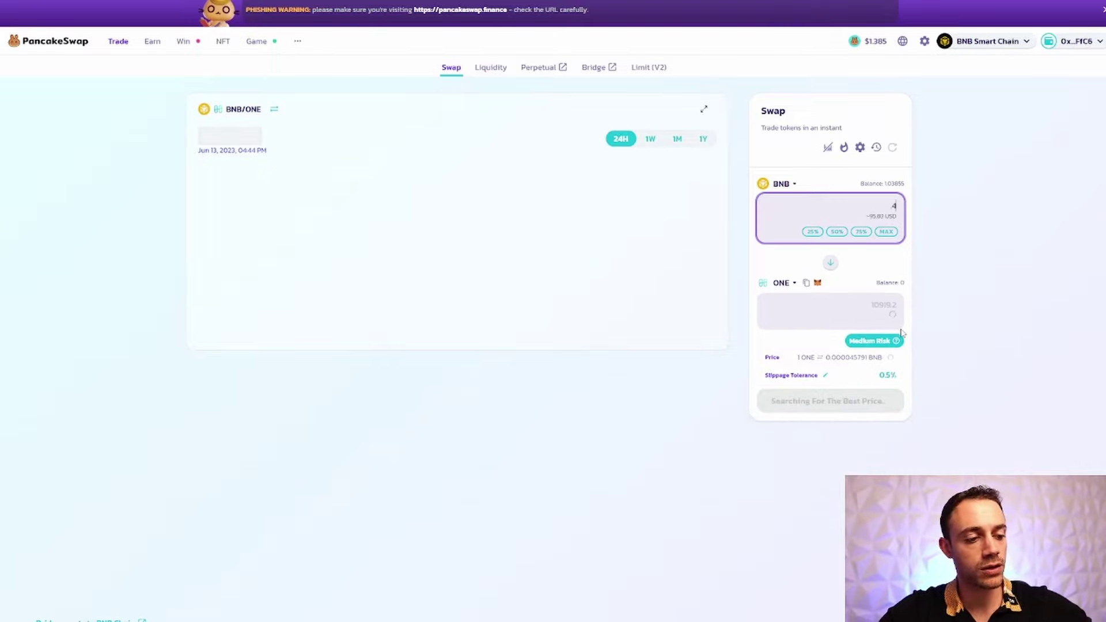
click(945, 309)
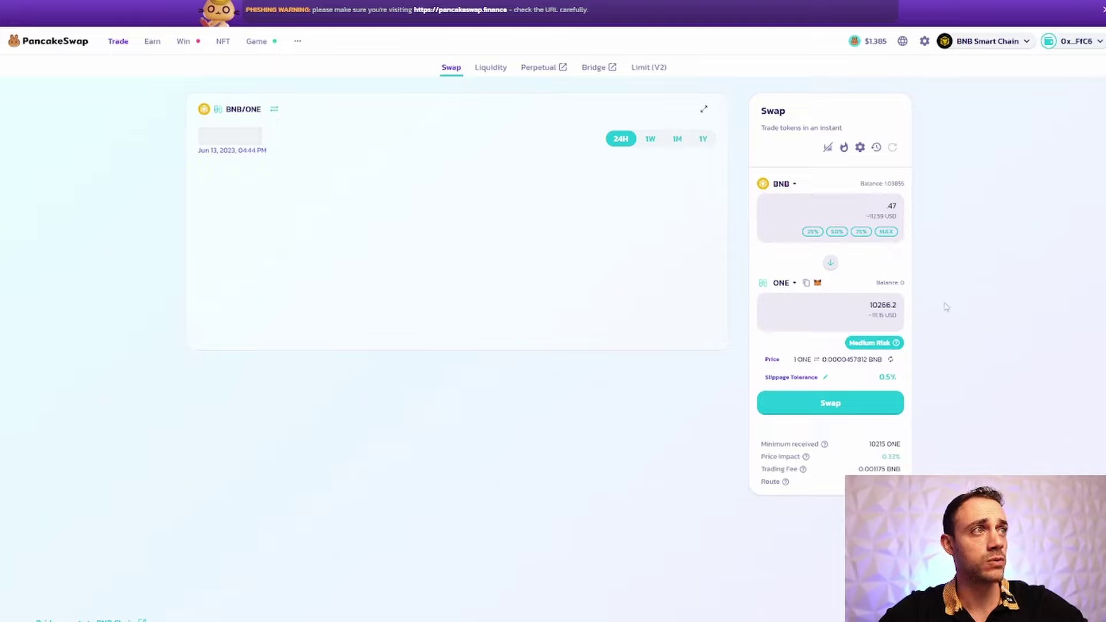
Submit the BNB to ONE swap, confirm the transaction in MetaMask and dismiss the swap dialog.
click(853, 402)
click(560, 437)
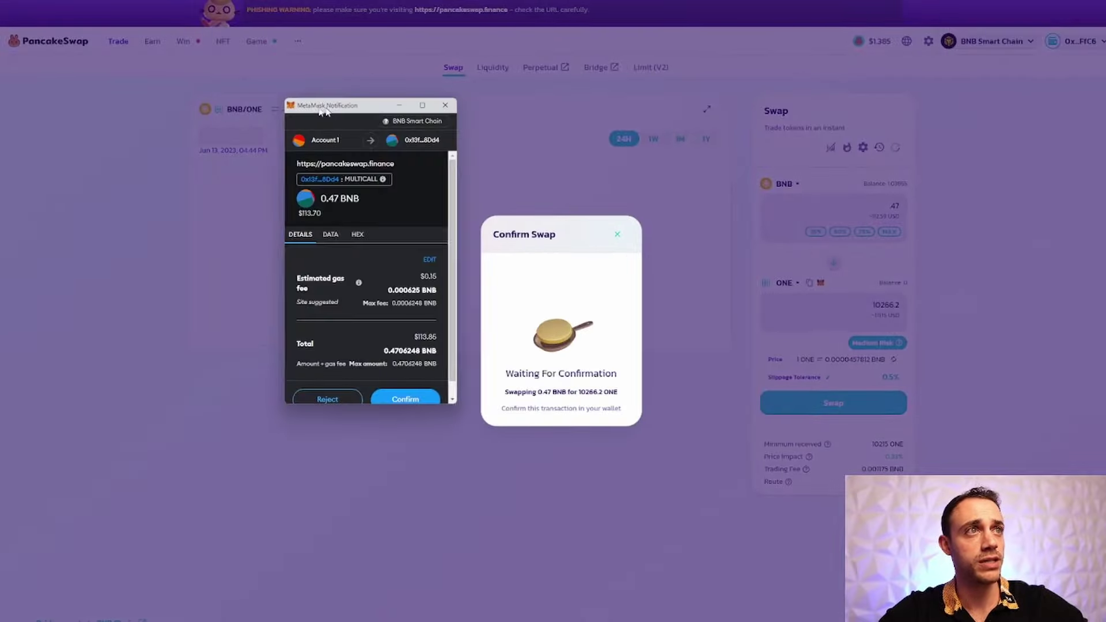
click(403, 397)
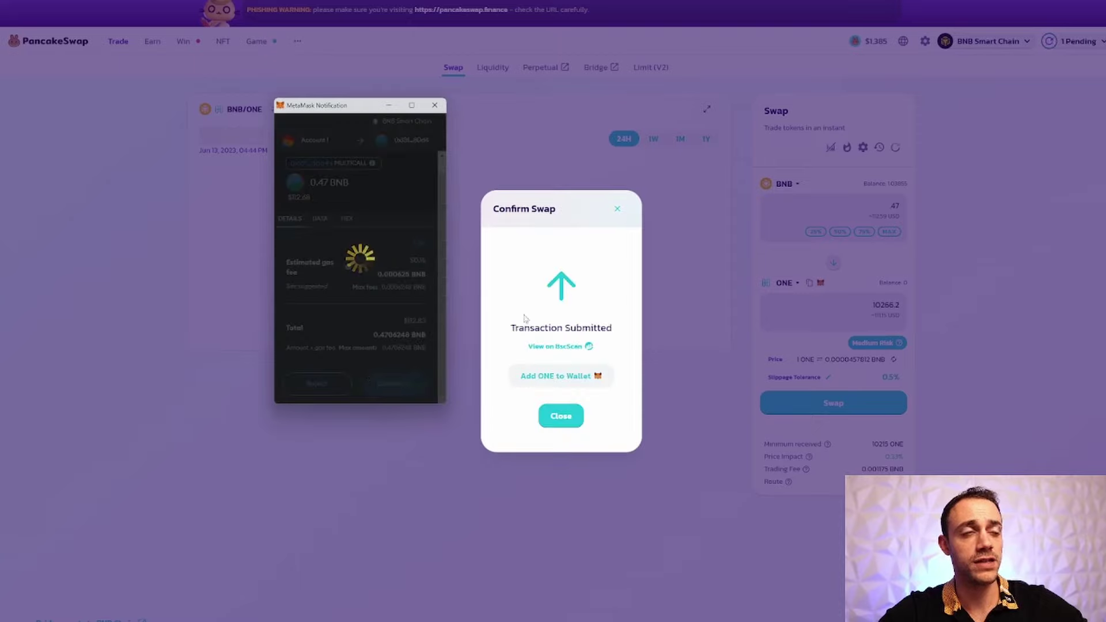
click(562, 417)
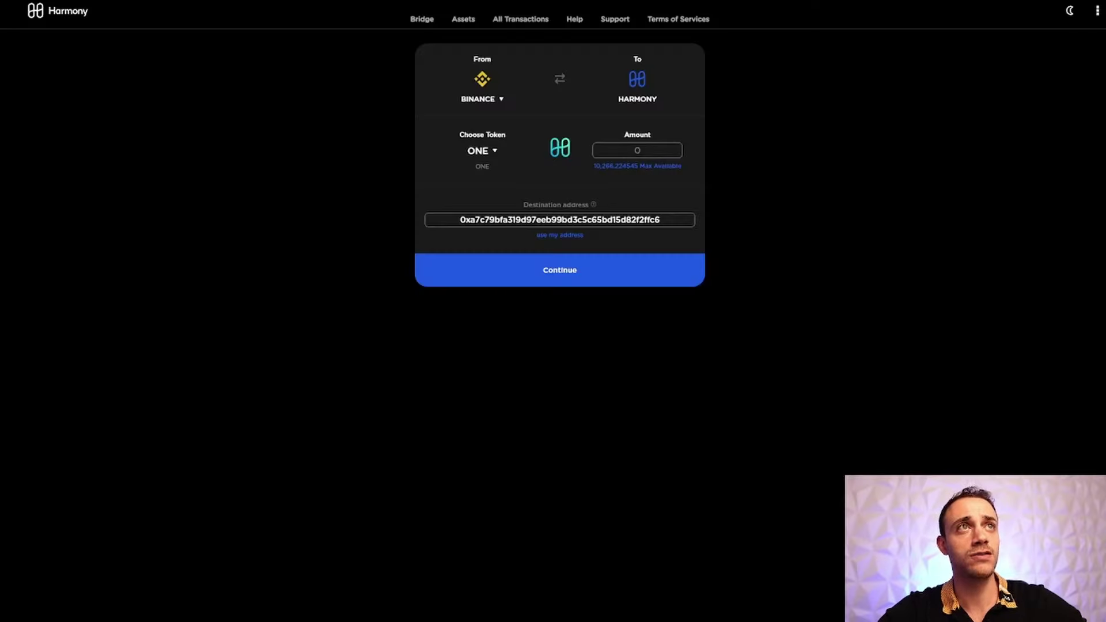
On the Harmony bridge, enter the maximum available ONE amount and confirm the transfer from Binance to Harmony.
click(618, 167)
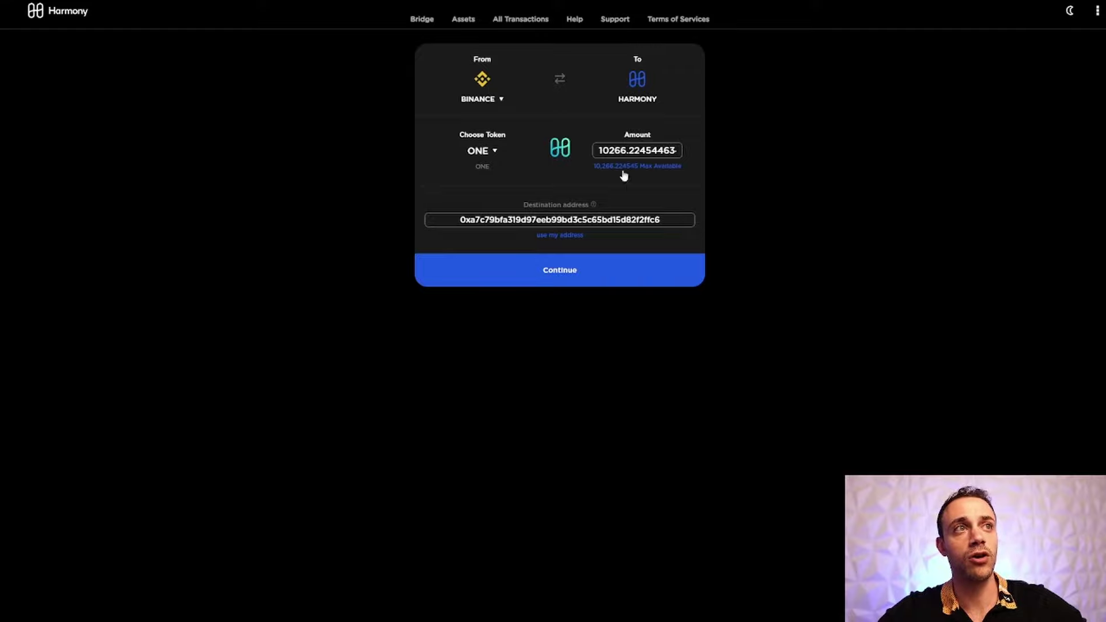
click(575, 271)
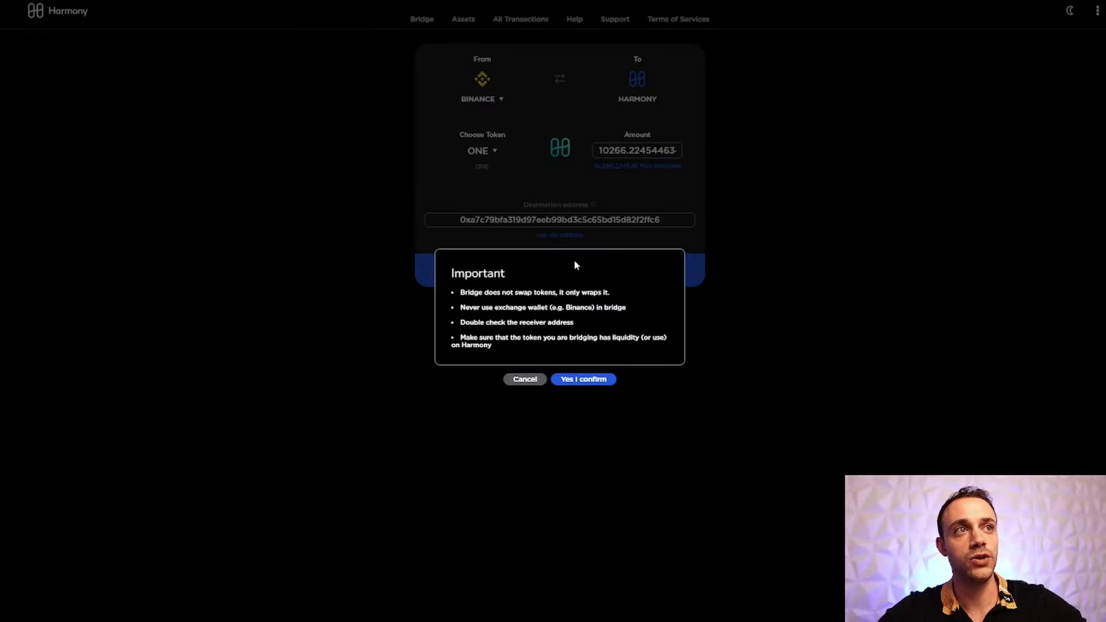
click(604, 380)
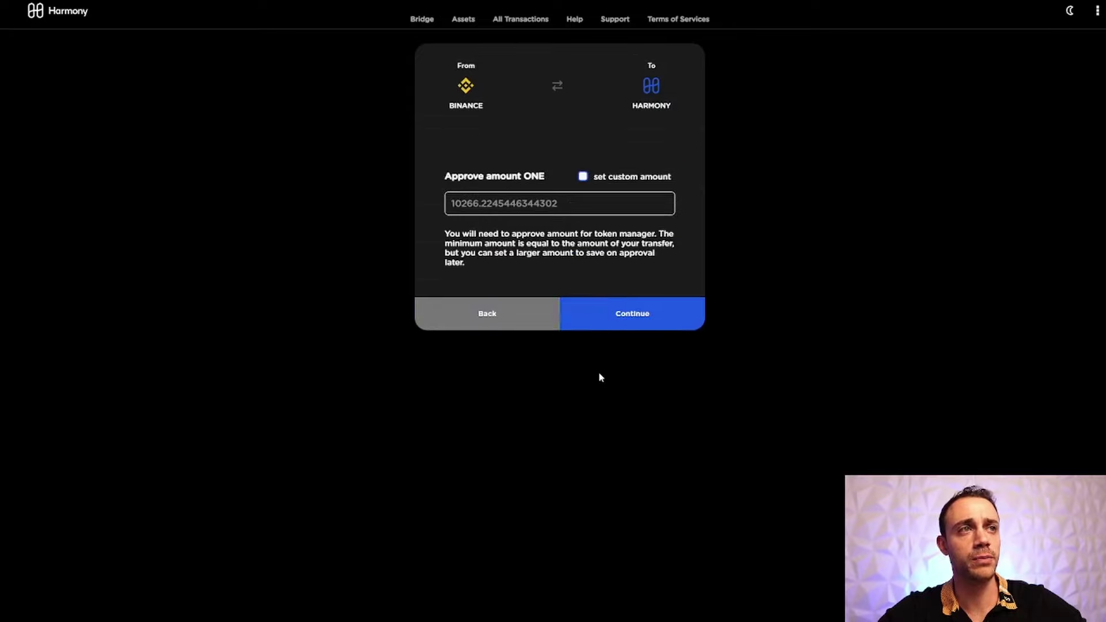
click(635, 330)
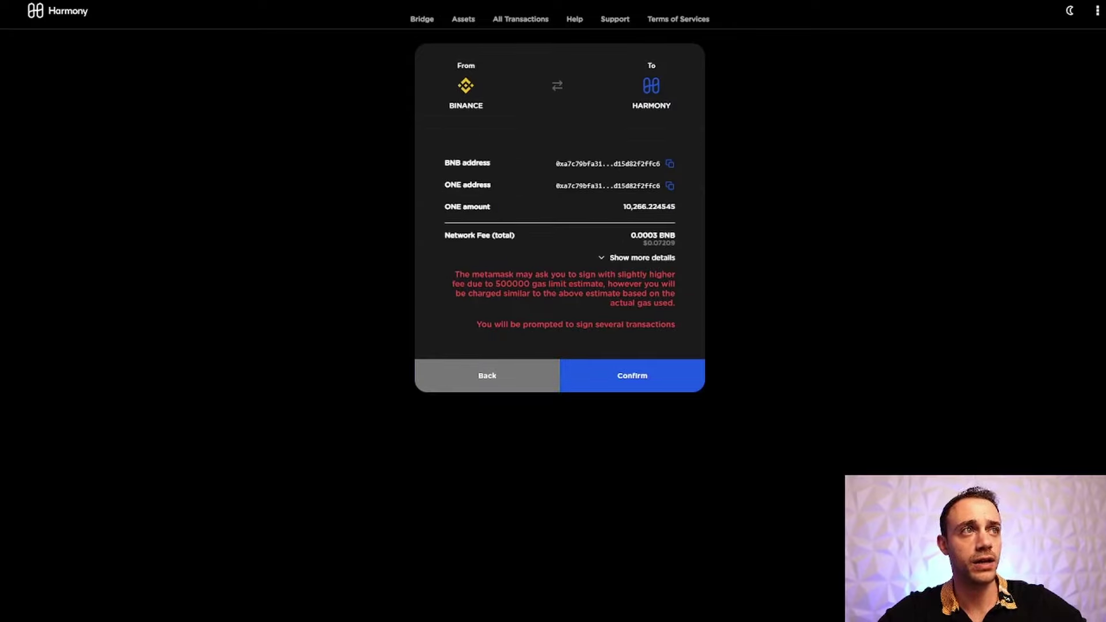
click(640, 375)
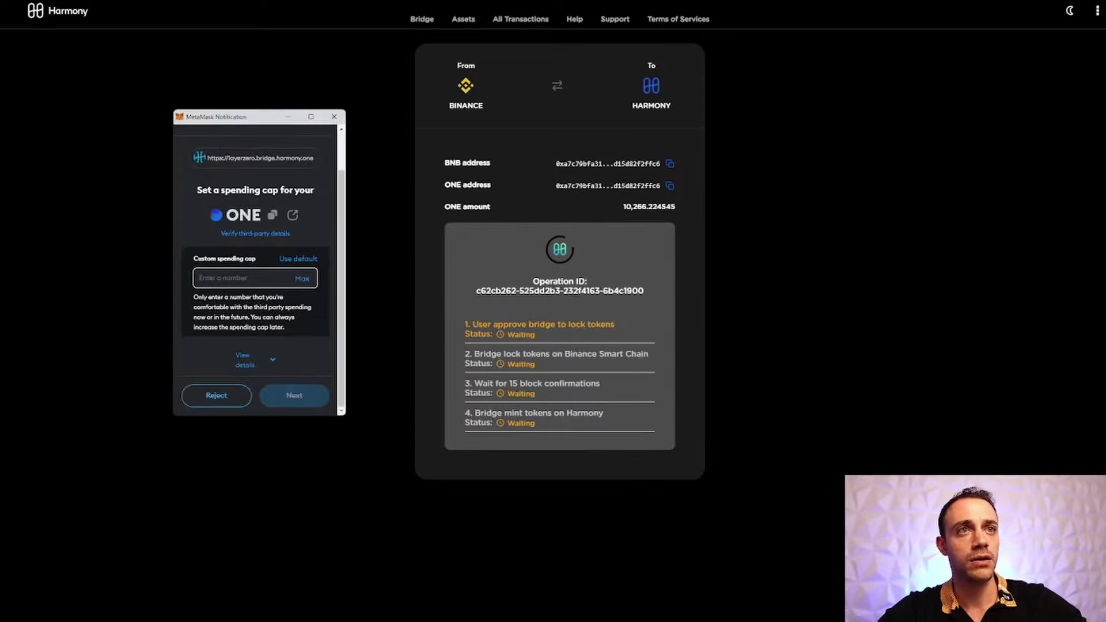
In MetaMask, approve the maximum ONE spending cap for the bridge and confirm the token lock transaction.
click(302, 278)
click(300, 396)
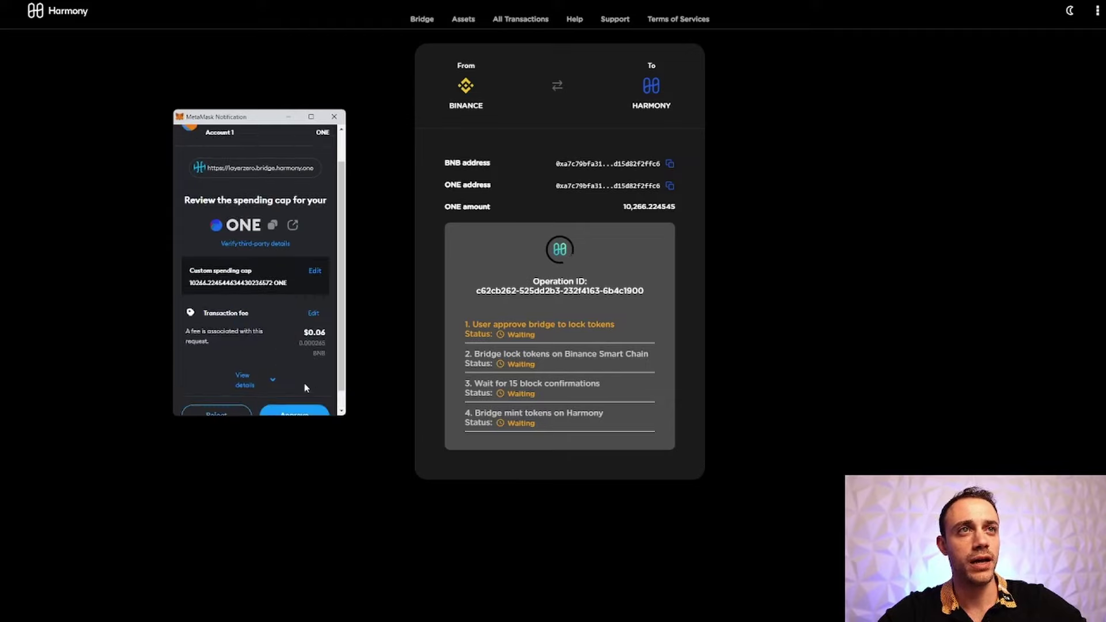
scroll(304, 388, down, 1)
click(296, 397)
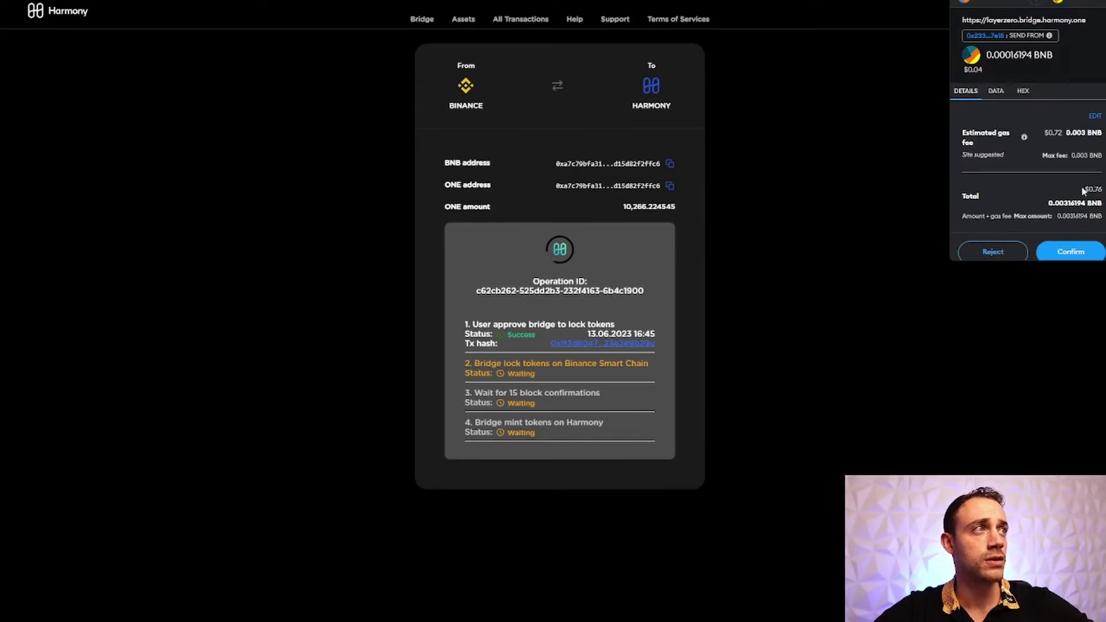
click(1087, 247)
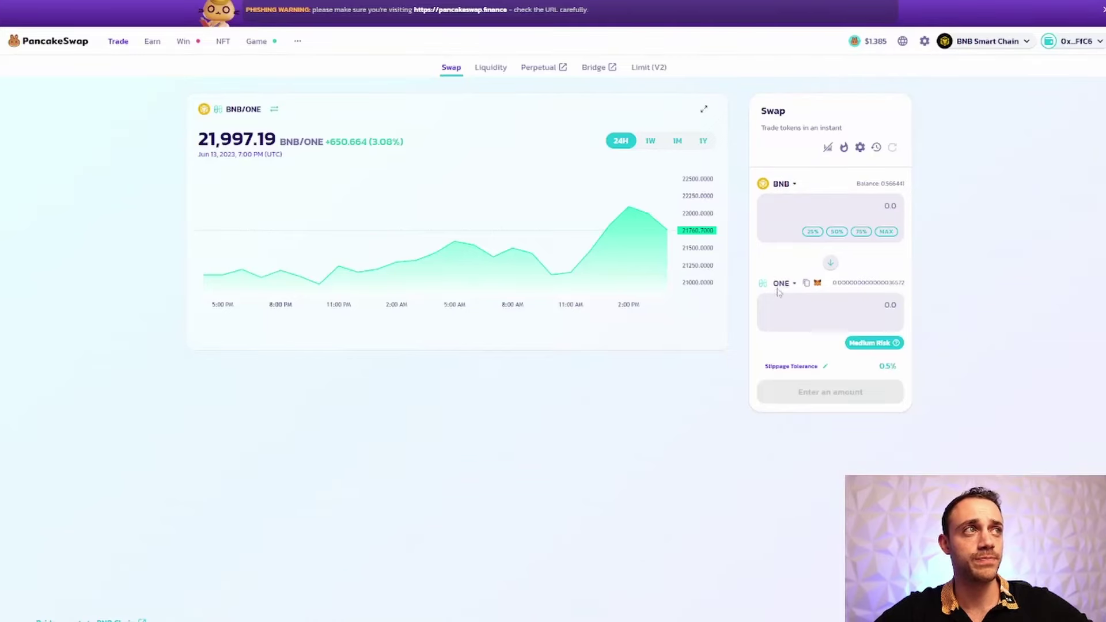
On PancakeSwap, import Magic Internet Money (MIM) as the token to receive and select USDT as the token to pay with.
click(782, 283)
text(mim)
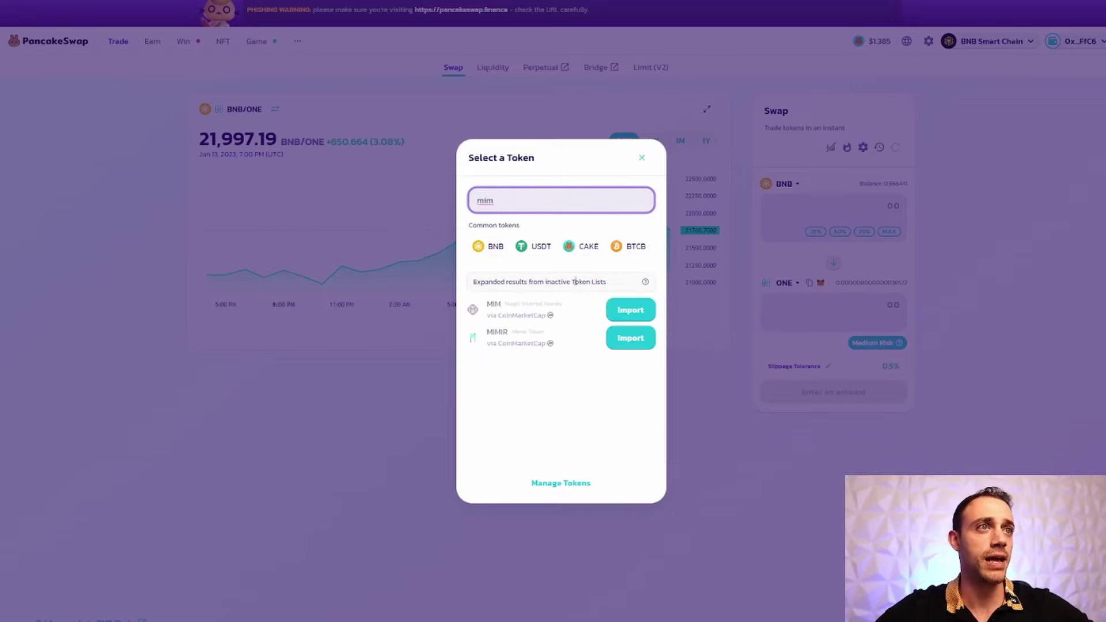
click(653, 317)
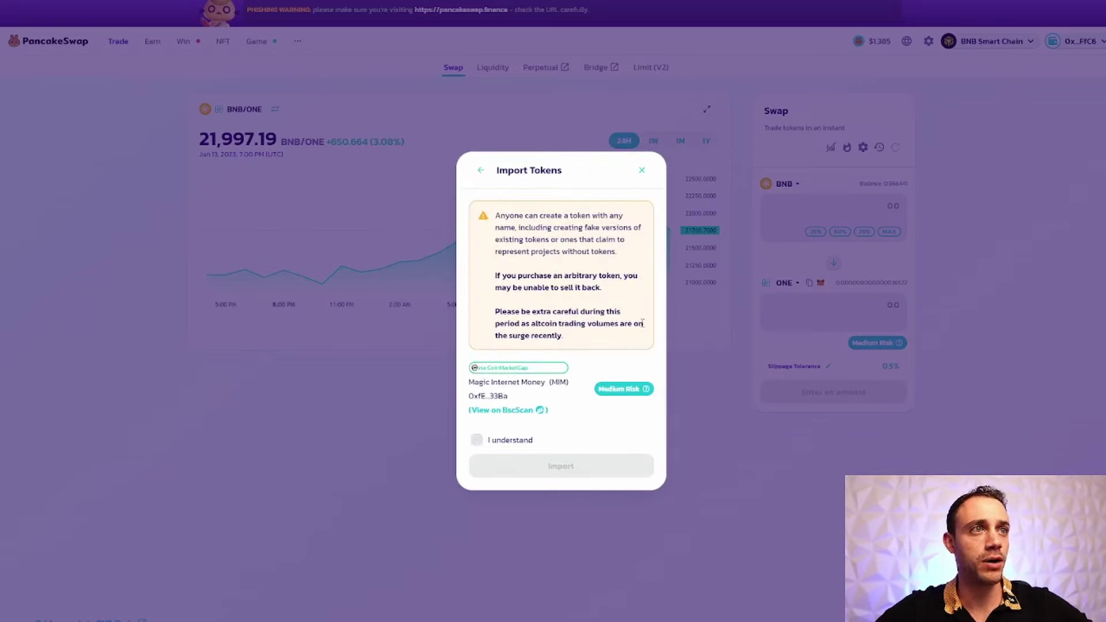
click(477, 440)
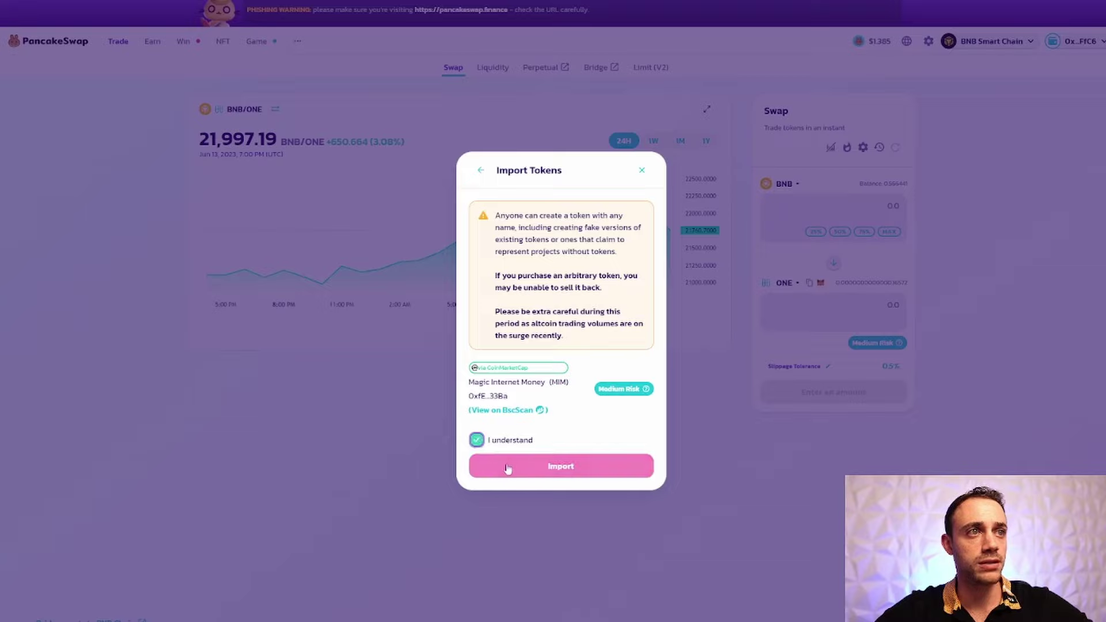
click(509, 468)
click(786, 190)
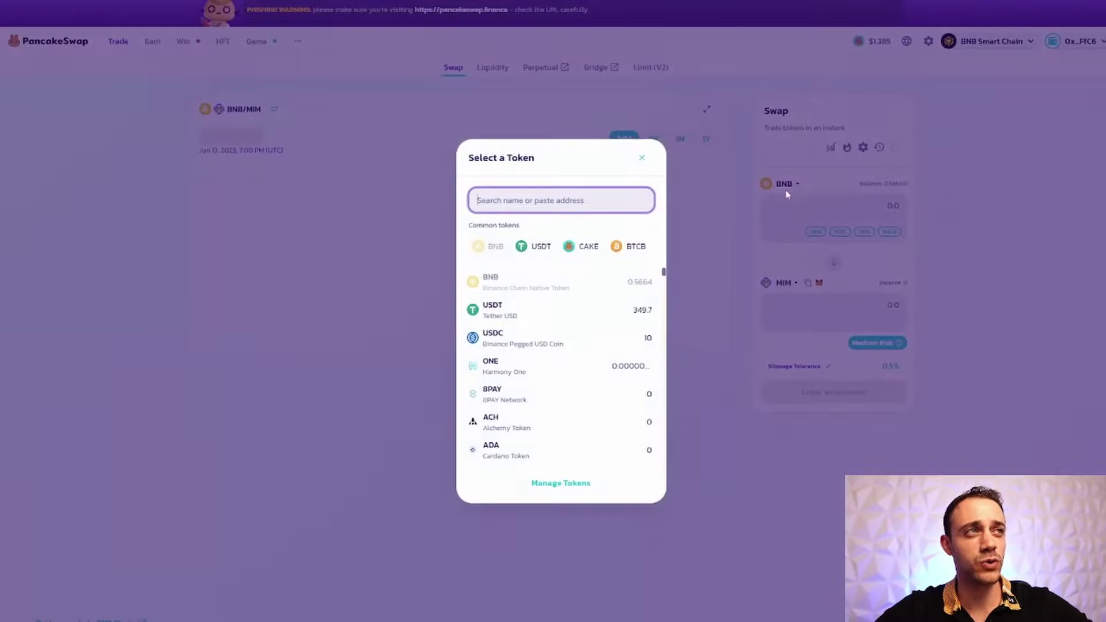
click(639, 311)
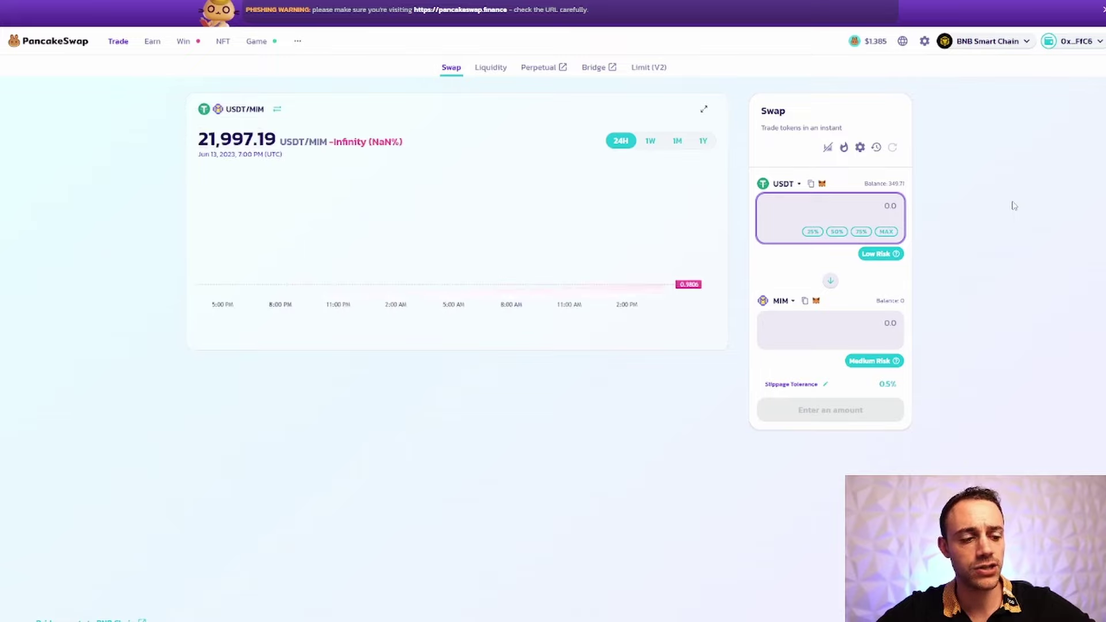
text(110)
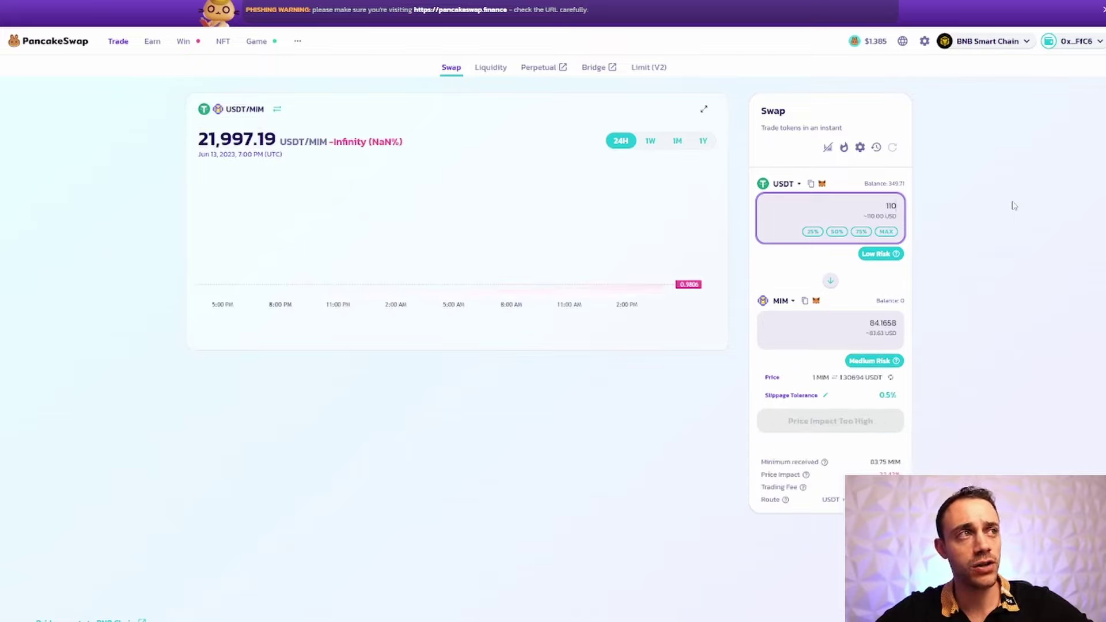
click(1014, 207)
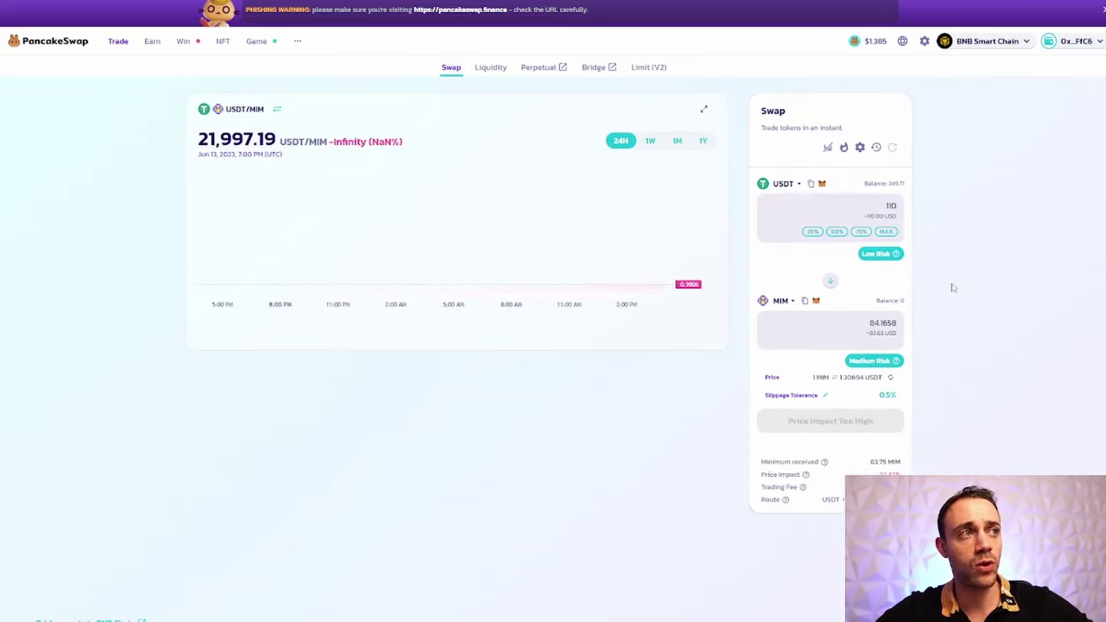
double_click(891, 206)
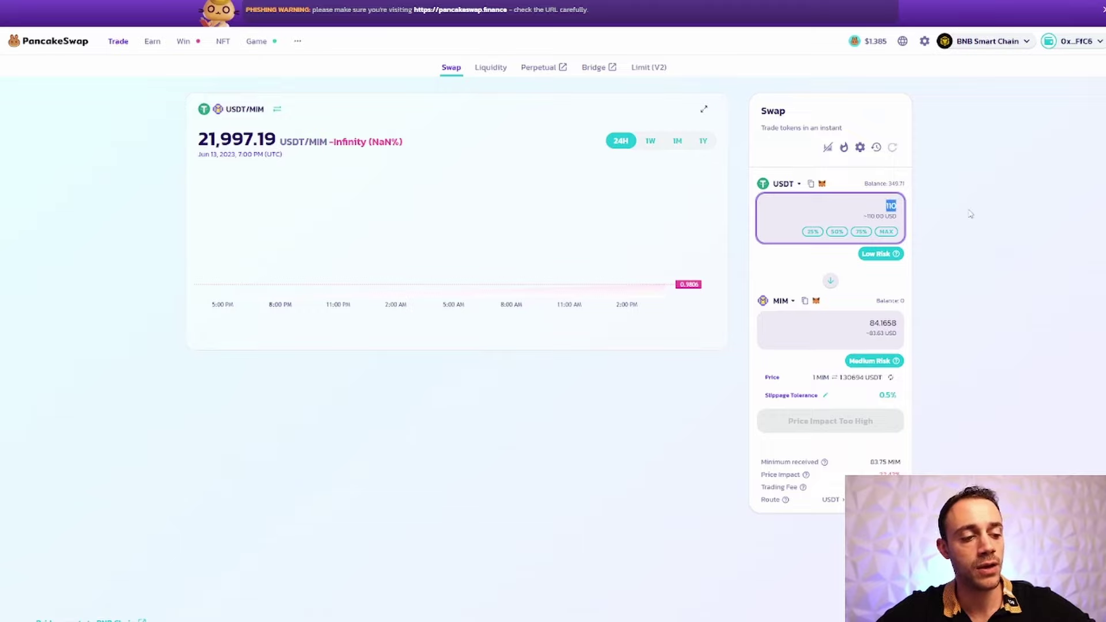
text(150)
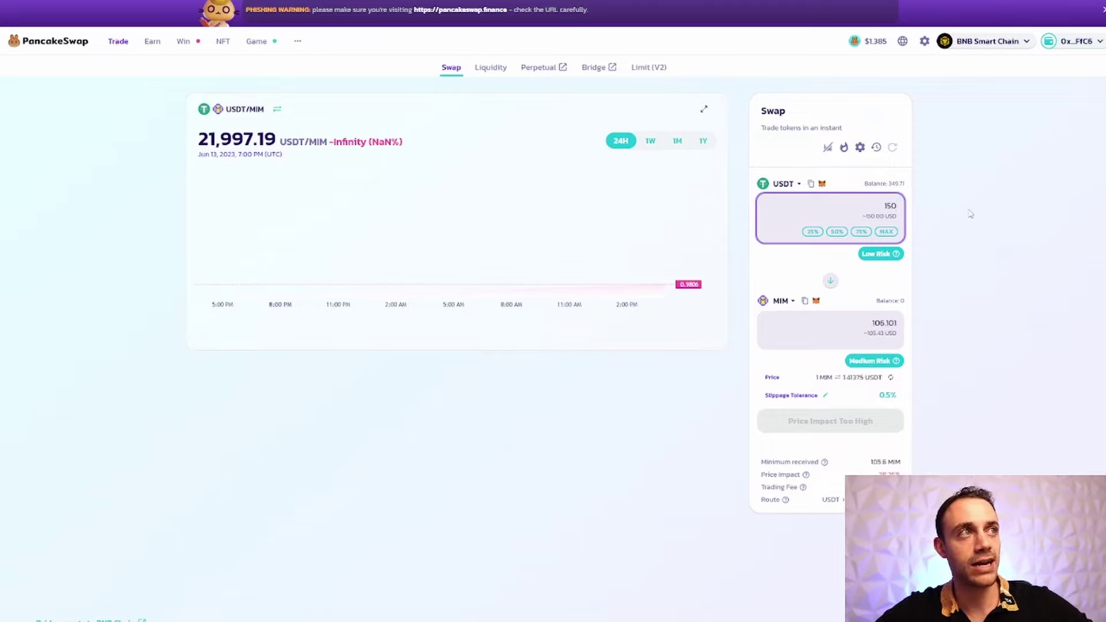
click(981, 323)
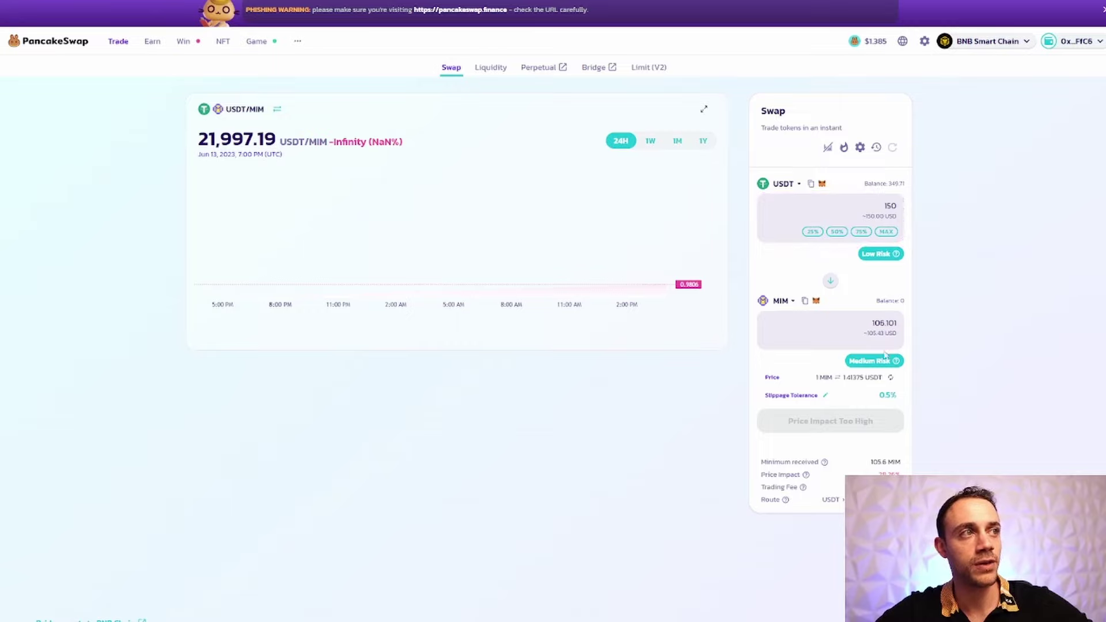
mouse_move(911, 367)
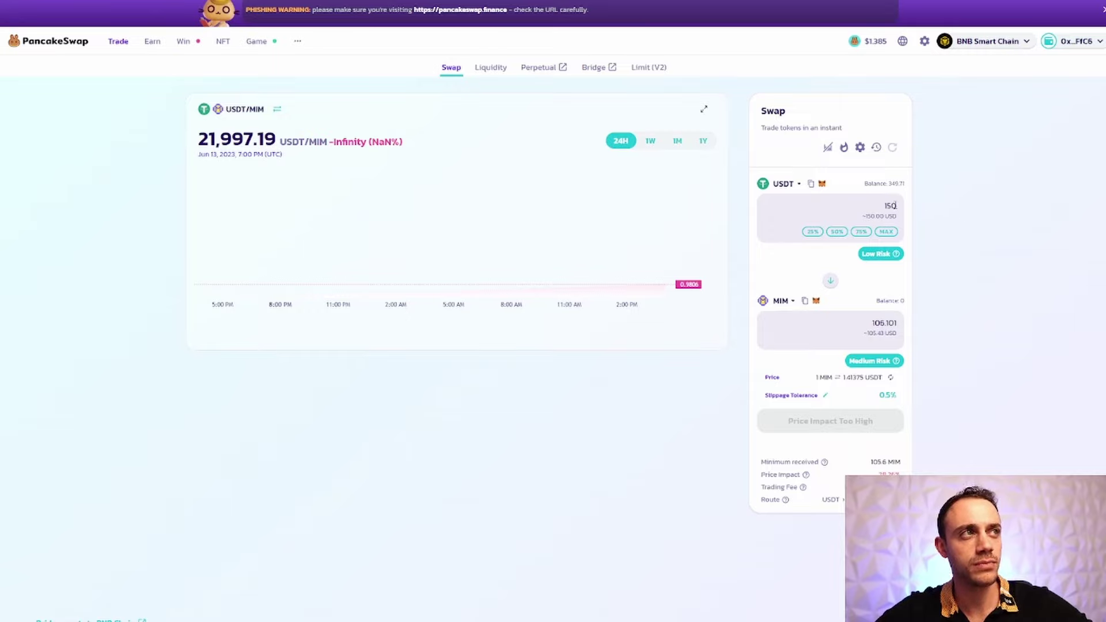
double_click(891, 206)
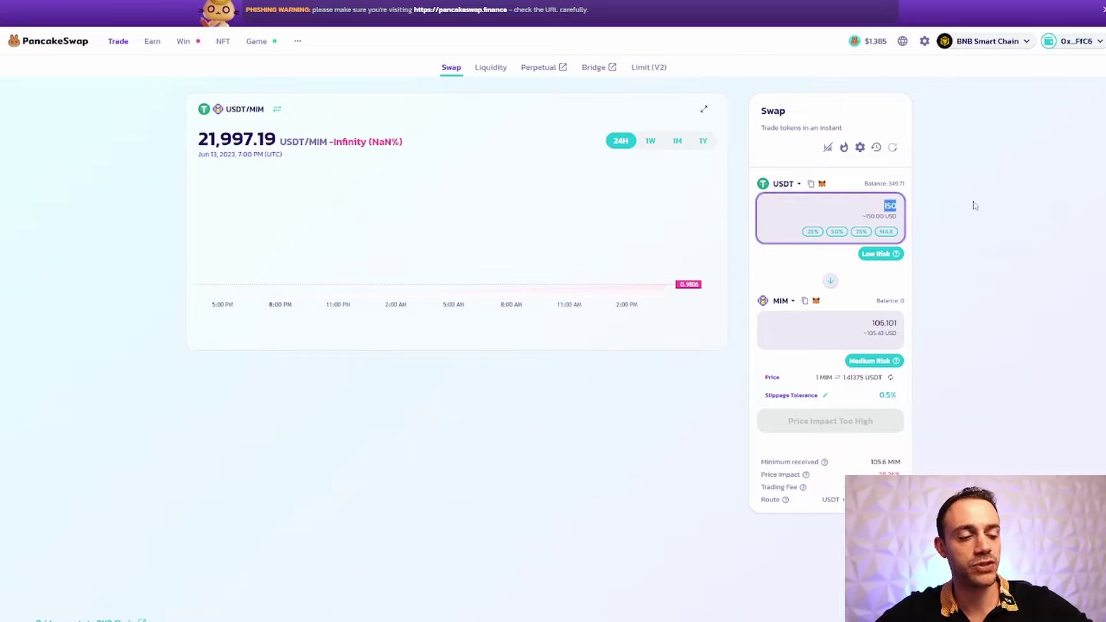
text(80)
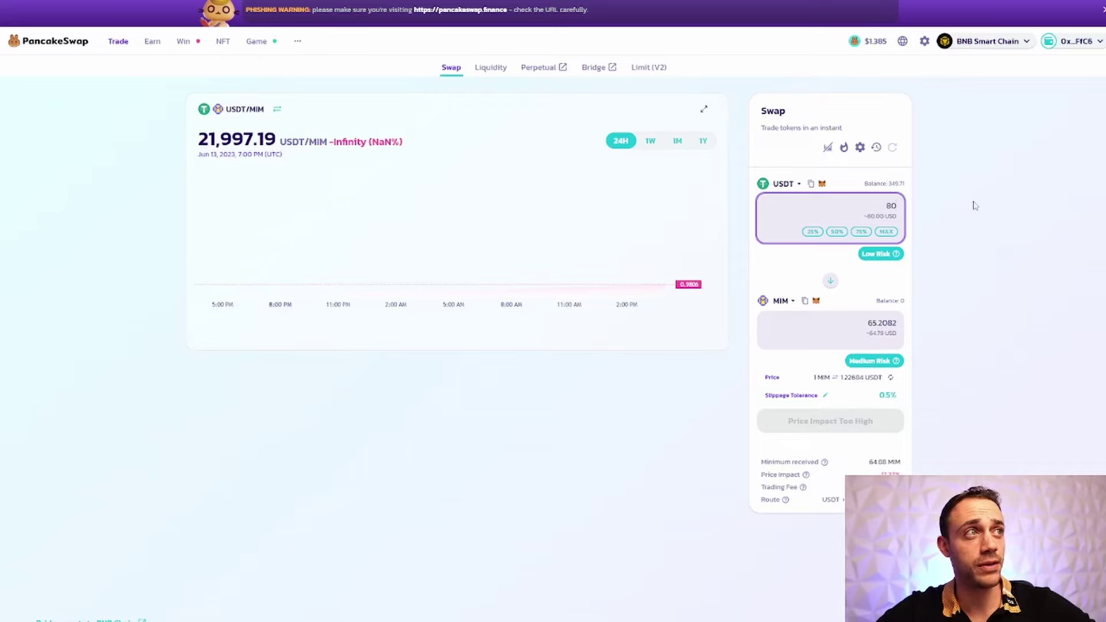
key(BackSpace)
key(BackSpace)
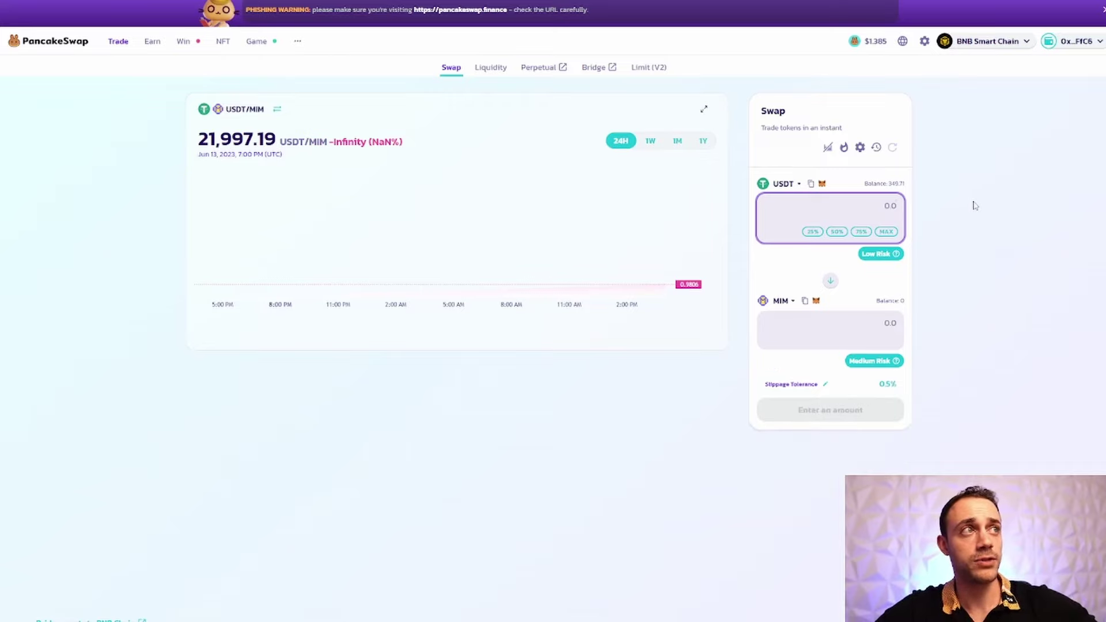
Set the amount to pay to 50 USDT, enable USDT spending and request the swap to MIM.
text(50)
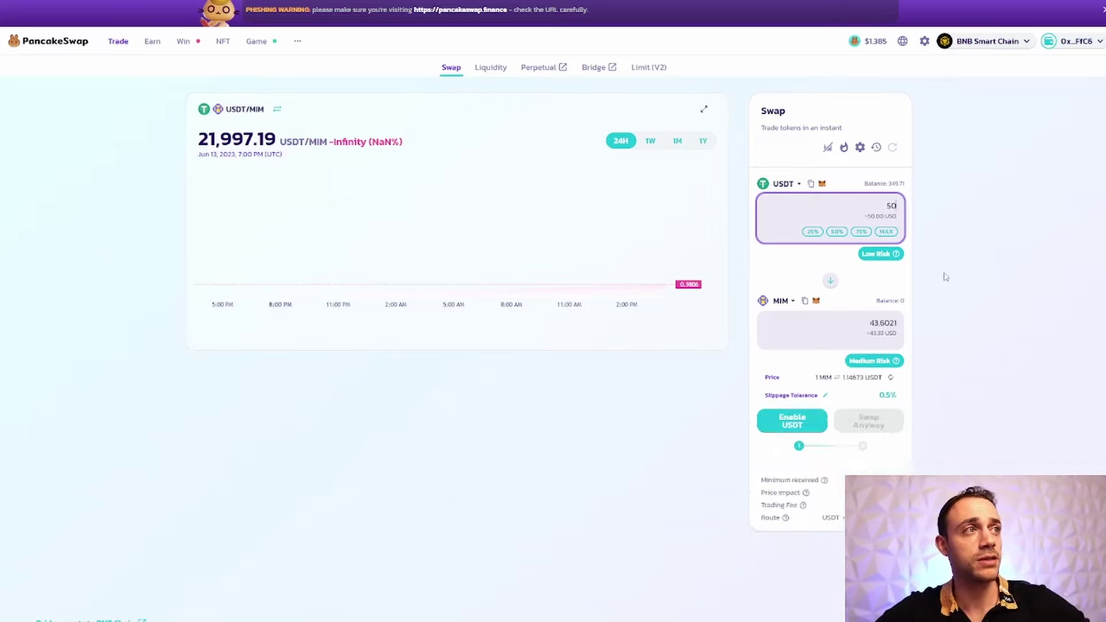
click(793, 422)
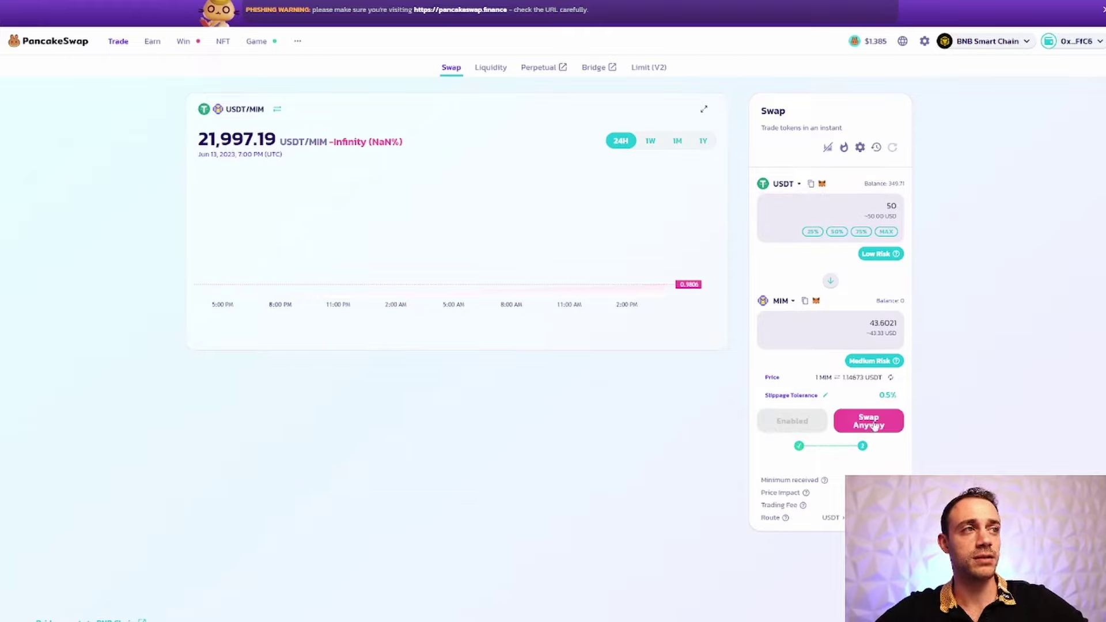
click(874, 424)
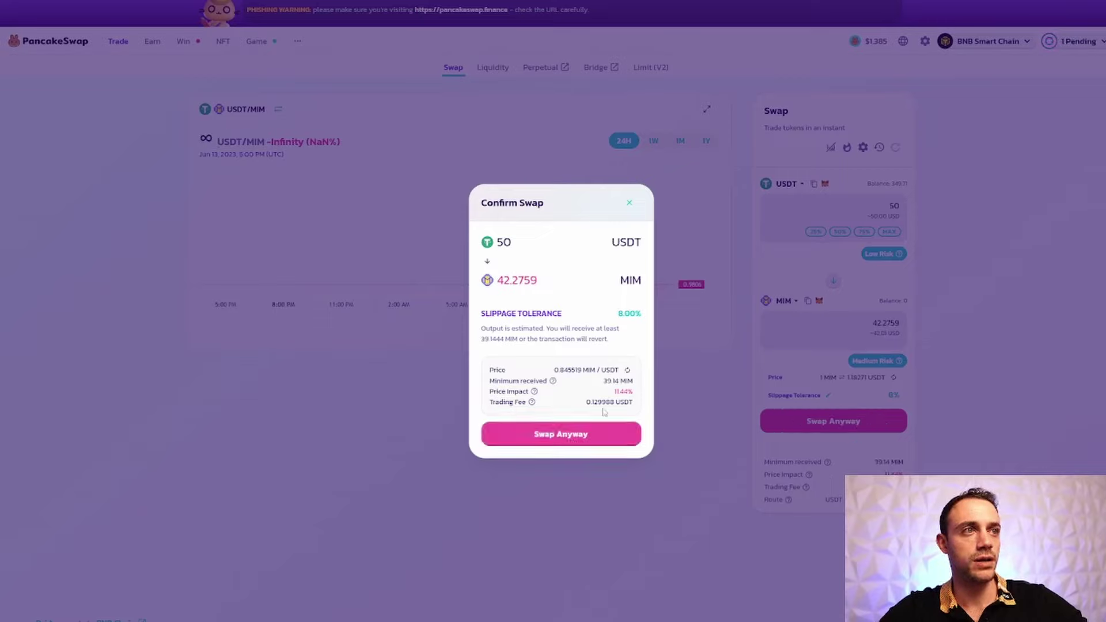
Accept the USDT to MIM swap despite its price impact by entering "confirm", and confirm the transaction in MetaMask.
click(603, 432)
text(confirm)
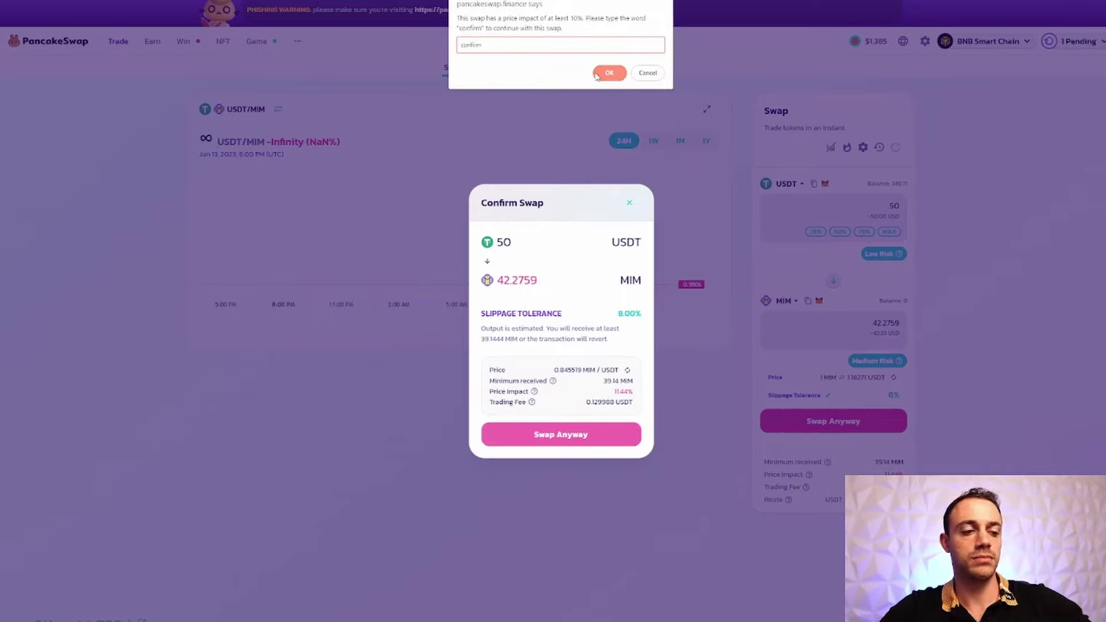
click(599, 74)
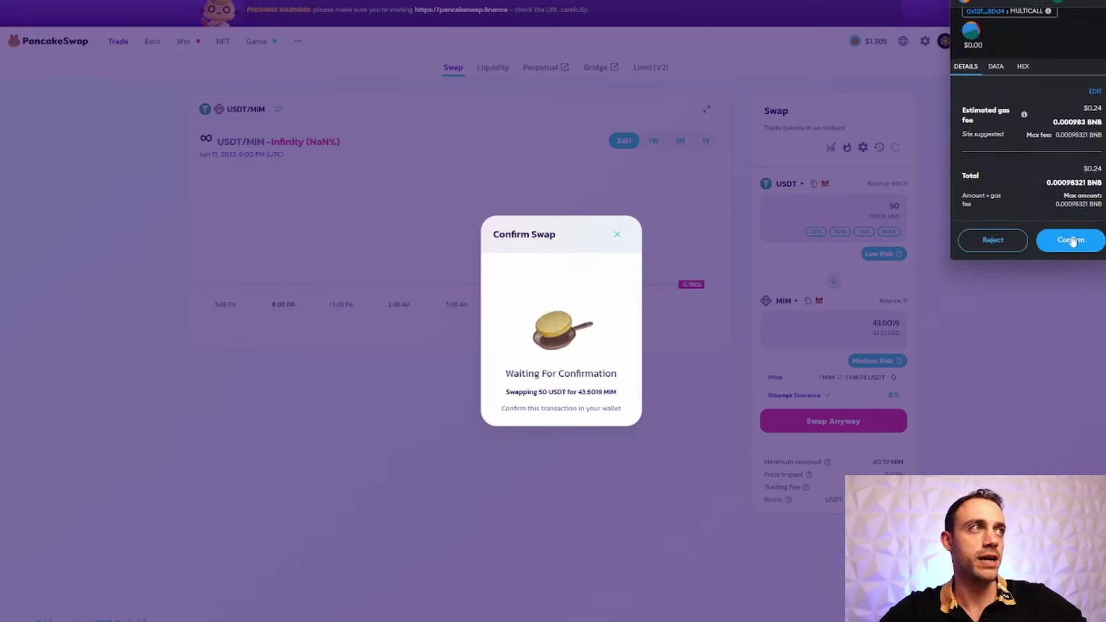
click(1071, 241)
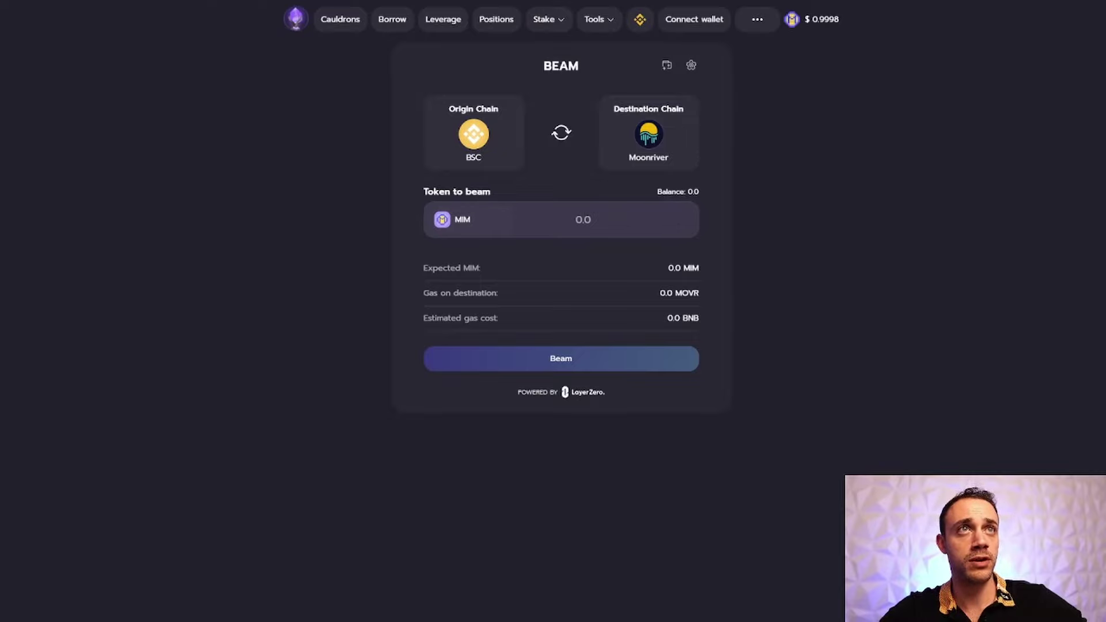
On Abracadabra's Beam page, connect the wallet and enter the maximum available MIM as the amount to beam.
click(694, 19)
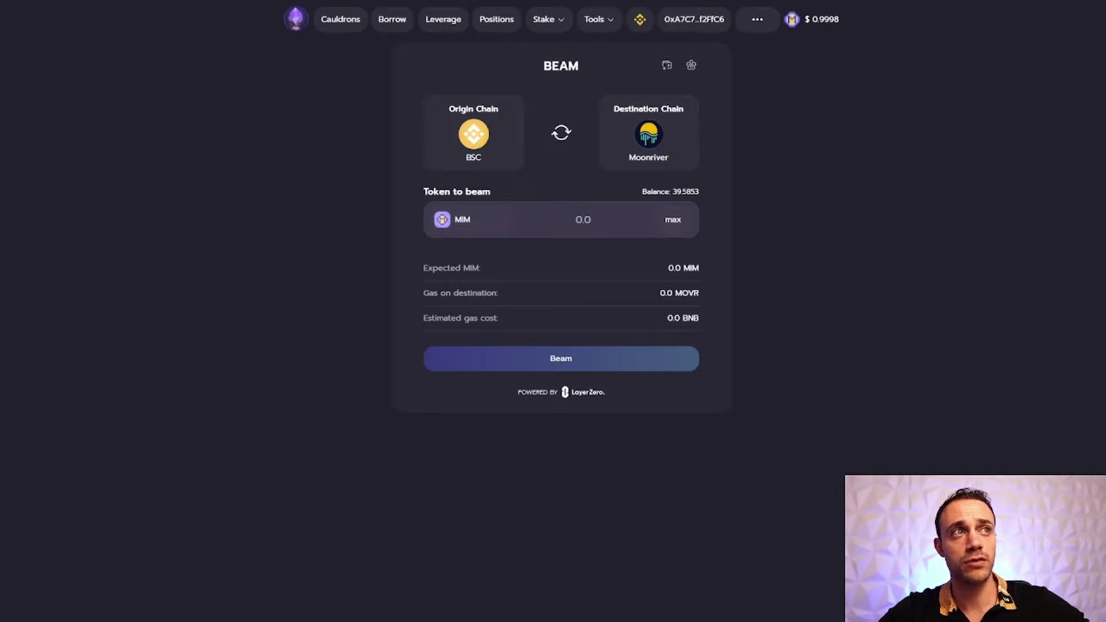
click(674, 220)
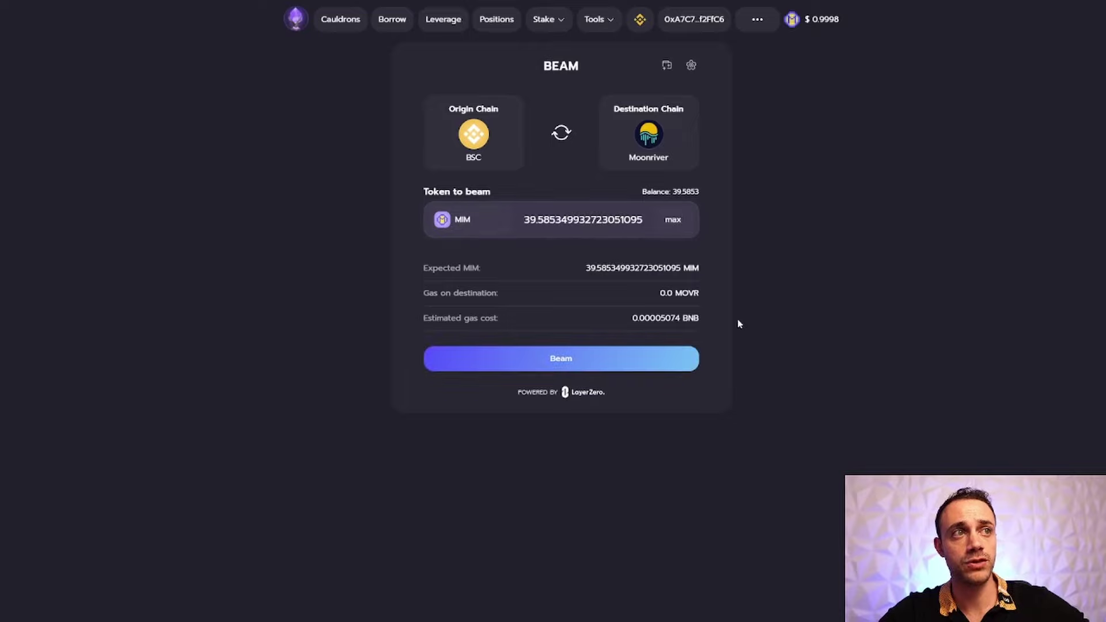
click(612, 26)
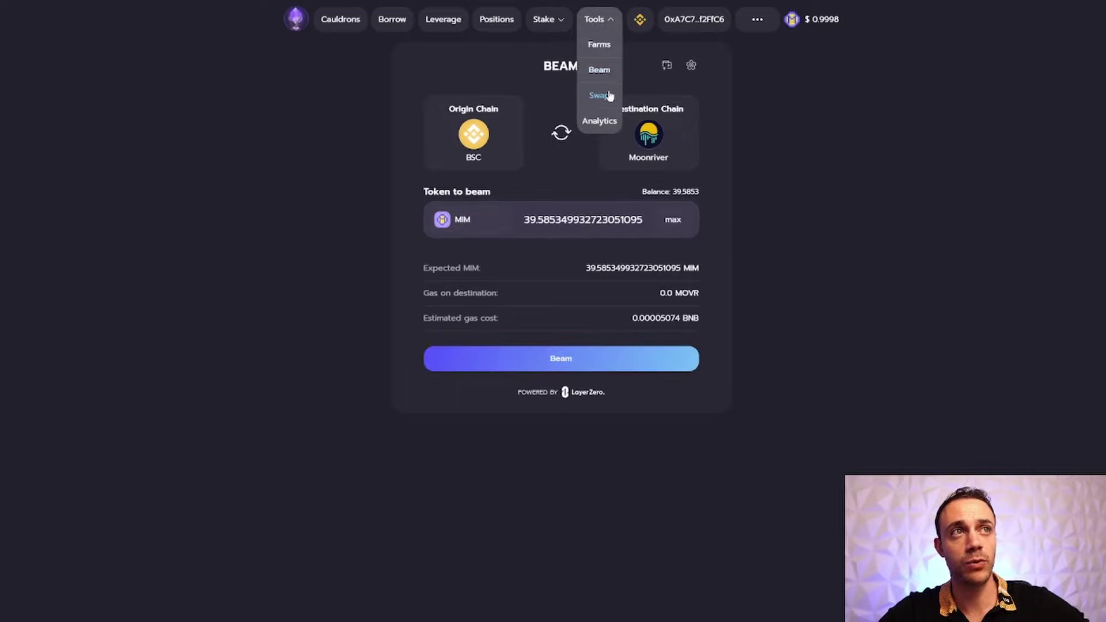
click(750, 167)
Beam the MIM from BSC to Moonriver and confirm the contract interaction in MetaMask.
click(545, 358)
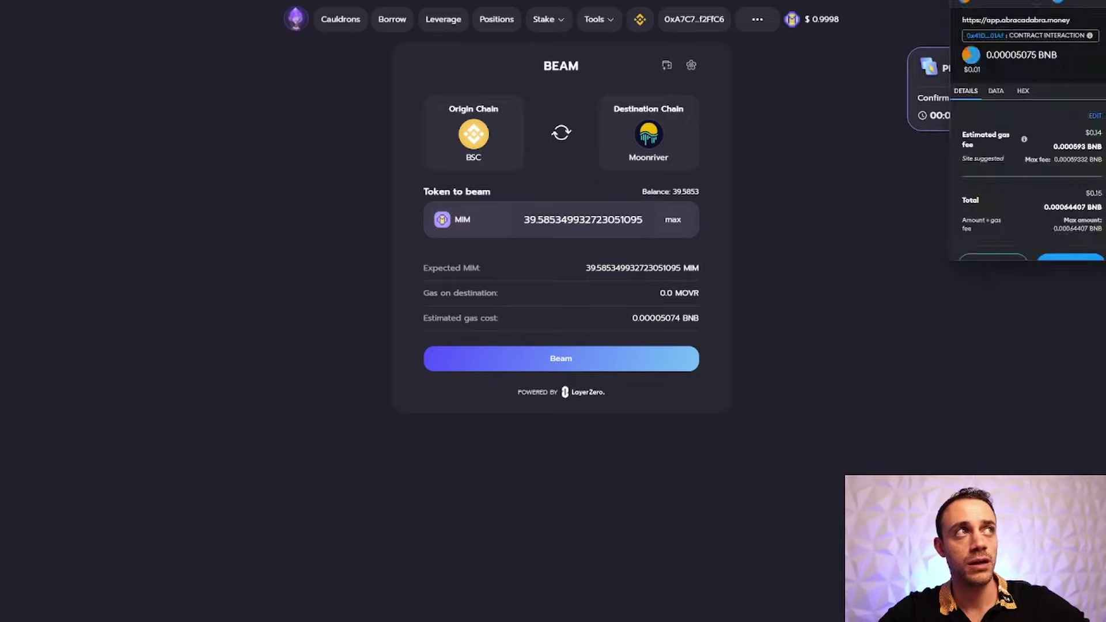
drag(1011, 8, 450, 37)
scroll(562, 129, down, 2)
click(521, 311)
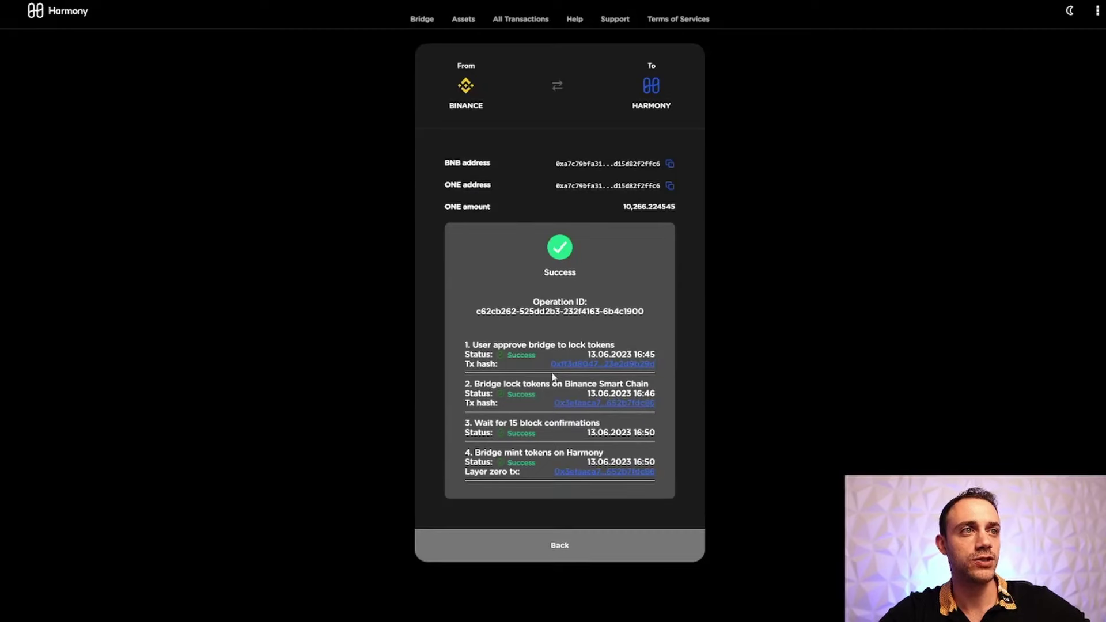
On the Harmony bridge, leave the completed transfer and switch MetaMask to the Harmony Mainnet Shard 0 network.
click(571, 539)
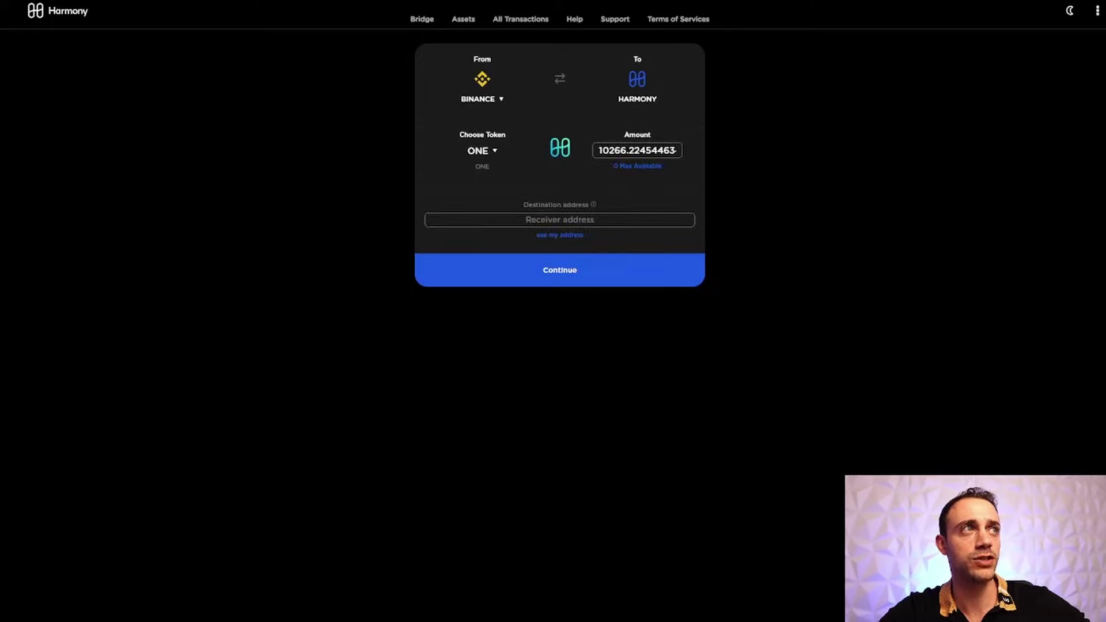
click(864, 9)
scroll(840, 118, down, 3)
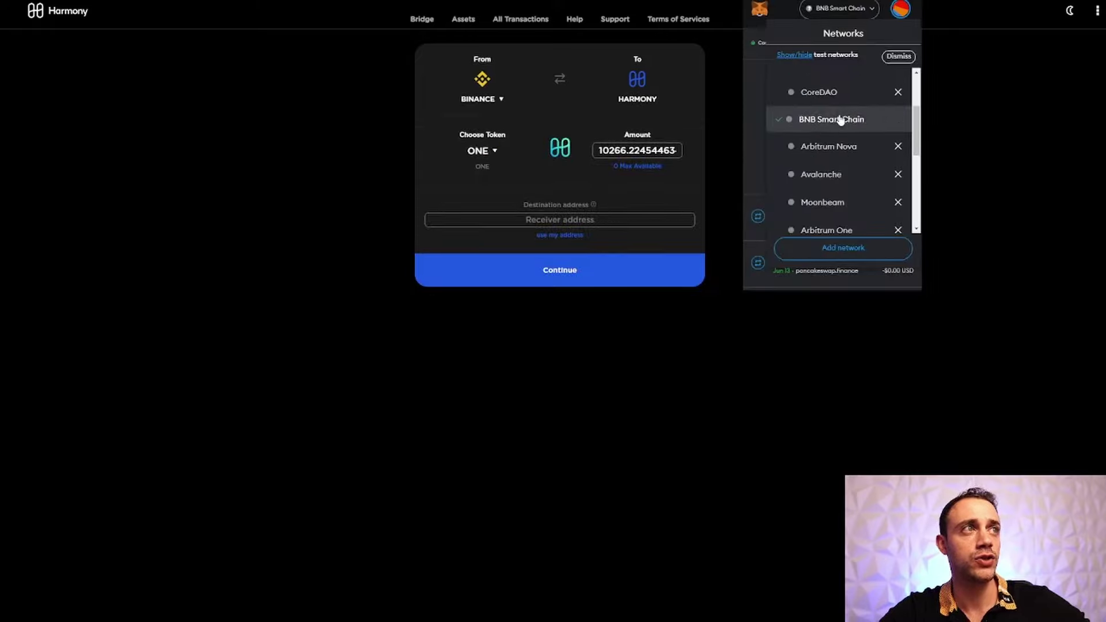
scroll(839, 118, down, 5)
click(850, 190)
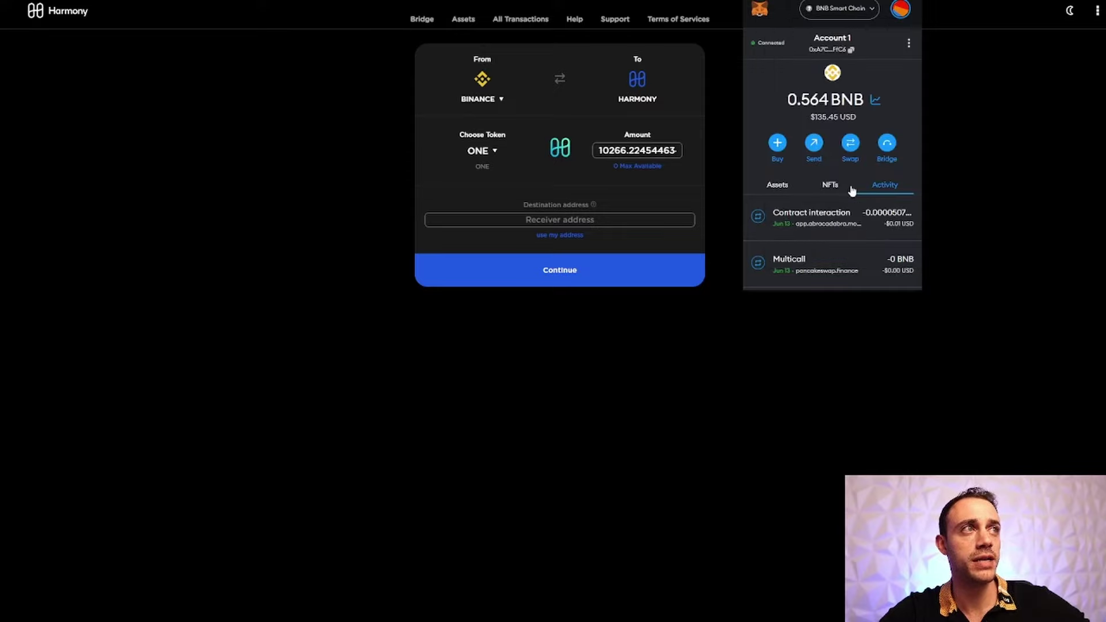
click(845, 258)
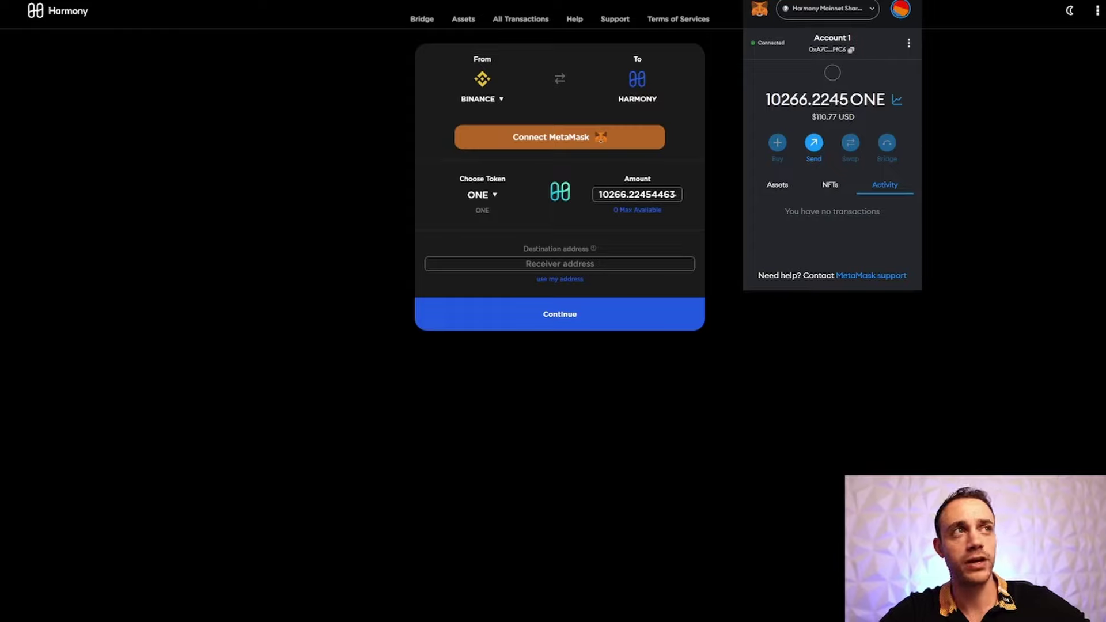
click(732, 107)
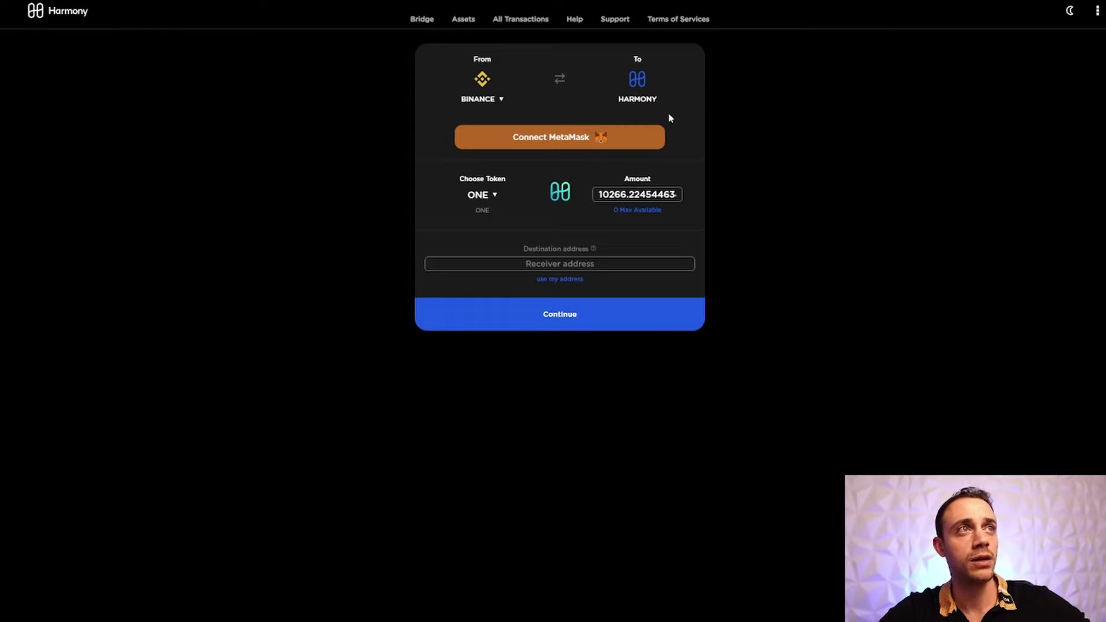
Connect MetaMask to the bridge and set up a transfer of 9000 ONE from Harmony to Binance.
click(571, 135)
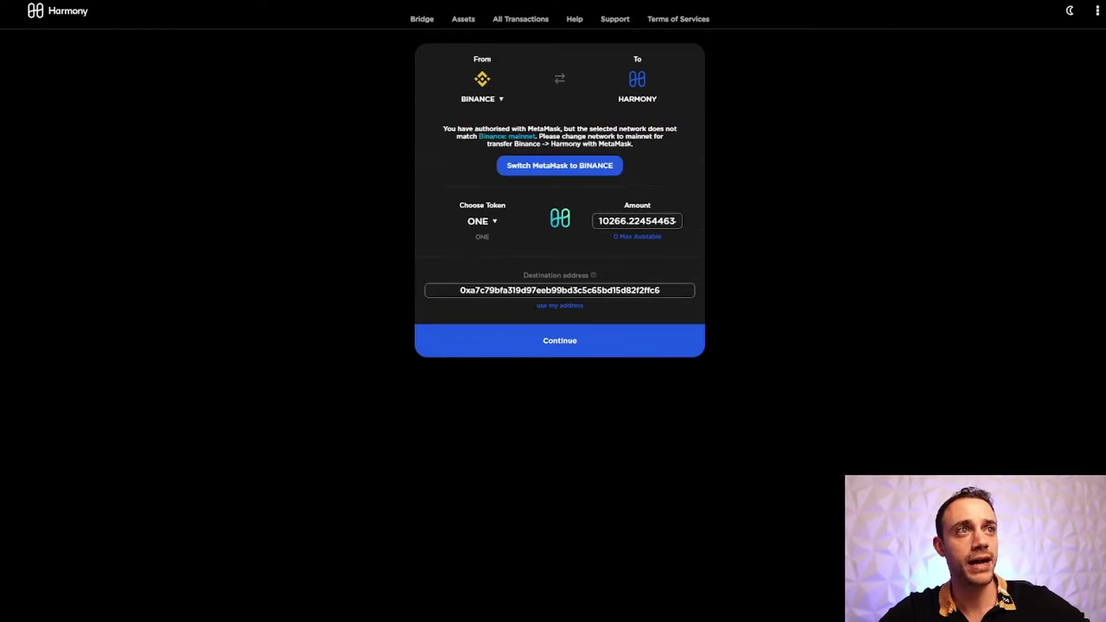
click(559, 78)
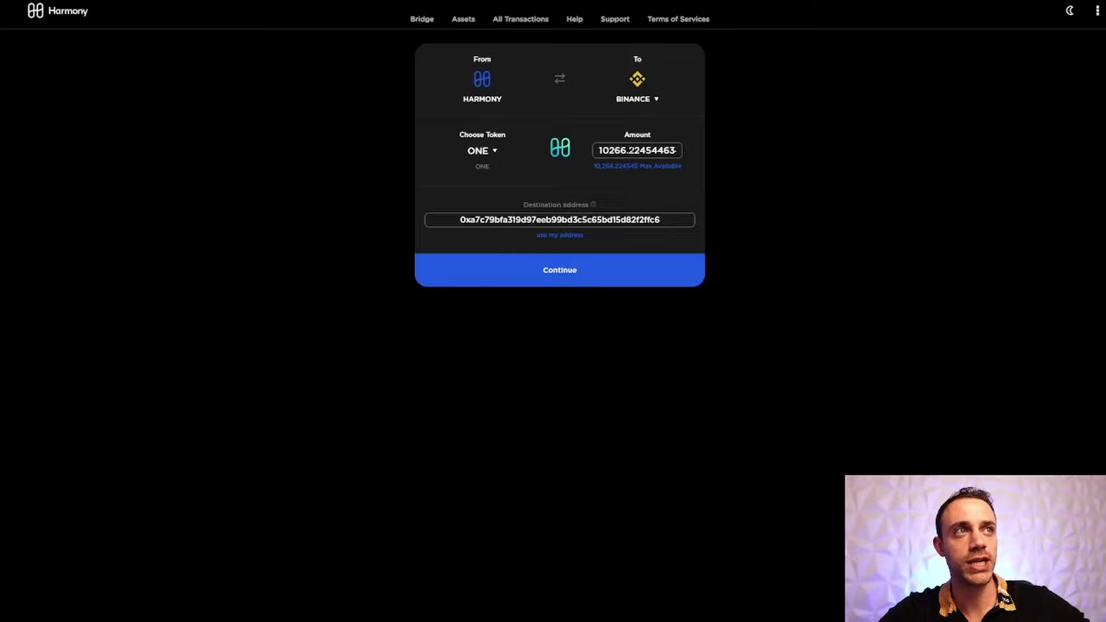
key(ctrl+a)
text(9000)
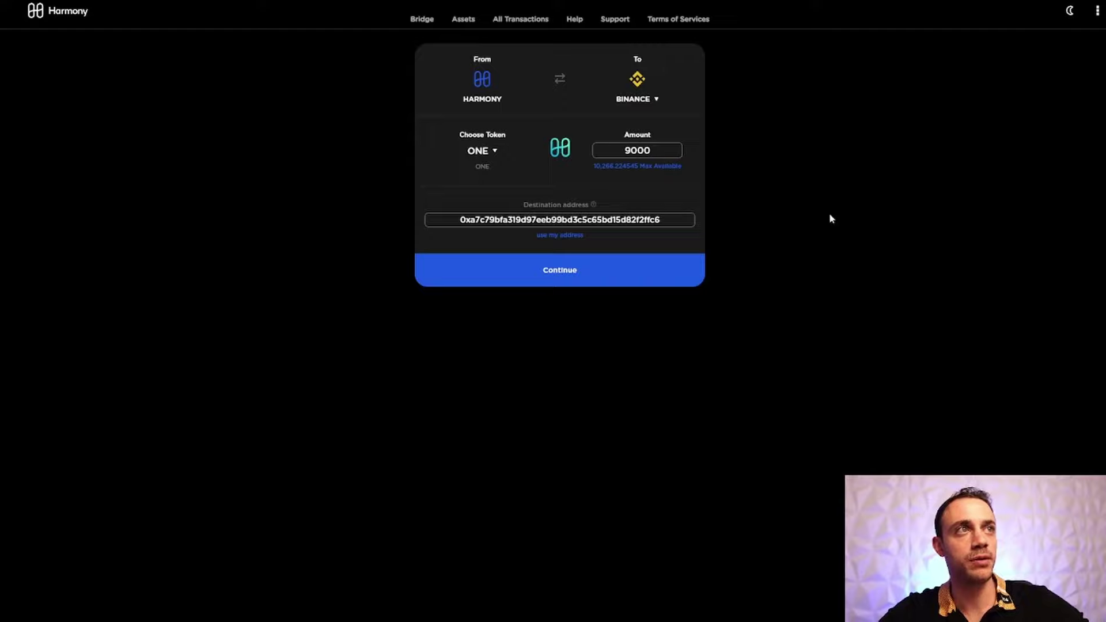
Submit the 9000 ONE transfer from Harmony to Binance and confirm its transaction in MetaMask.
click(498, 274)
click(589, 381)
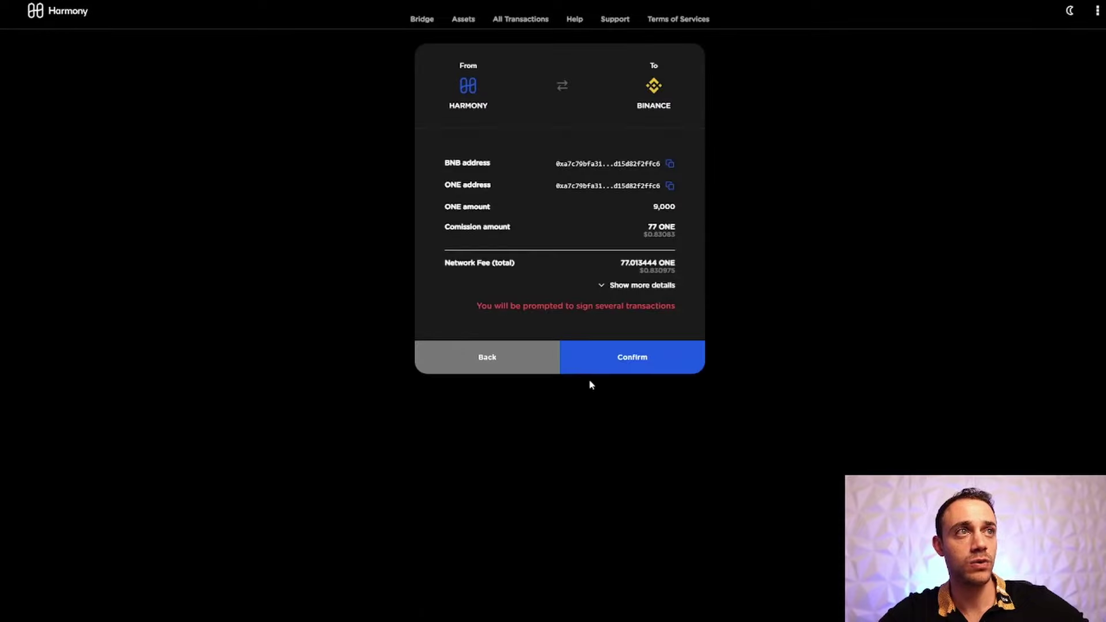
click(611, 360)
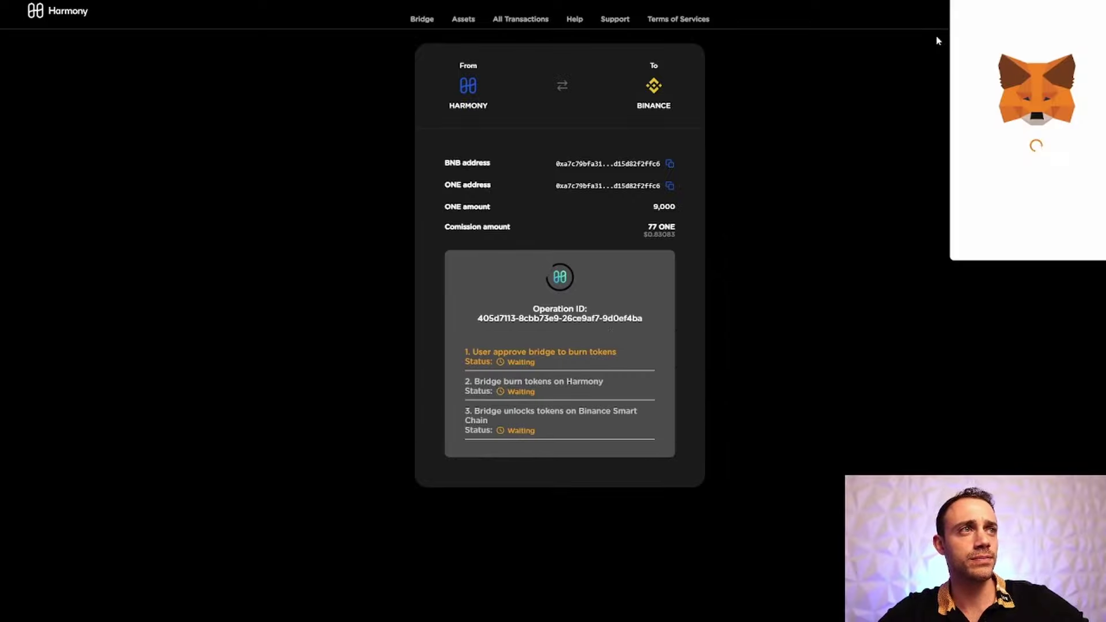
drag(974, 7, 421, 166)
scroll(499, 329, down, 2)
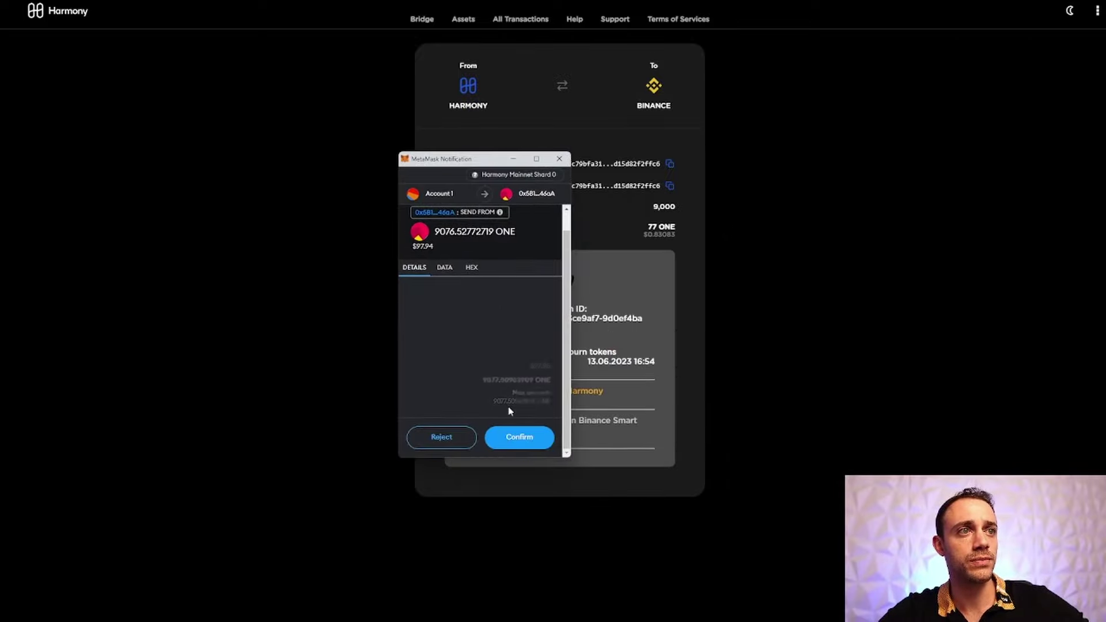
click(521, 437)
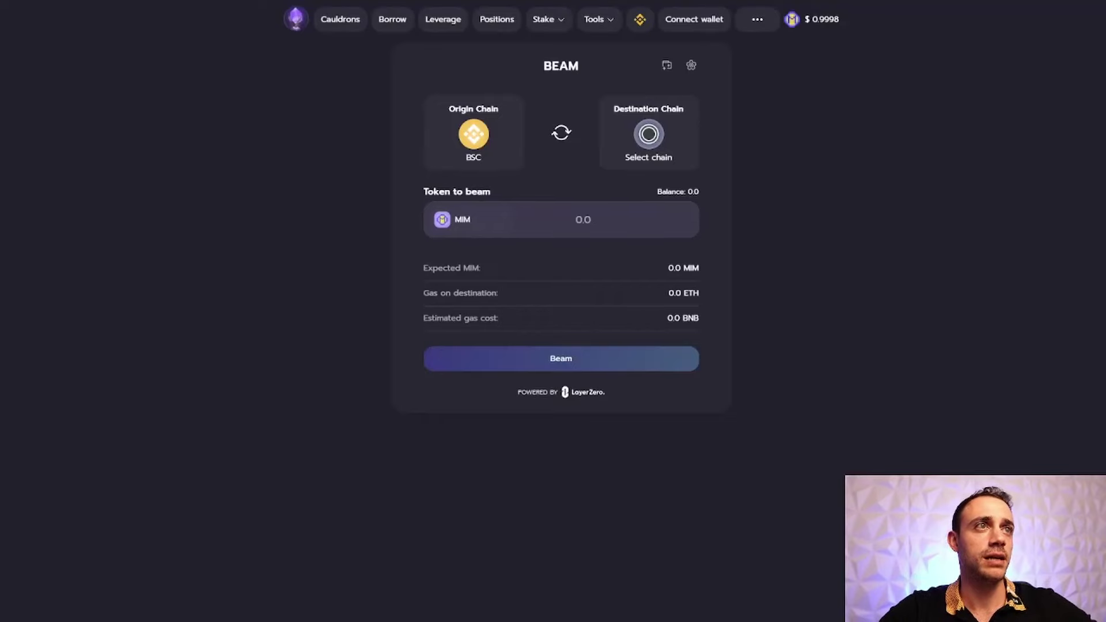
On Abracadabra's Beam page, connect the wallet using MetaMask as the provider.
click(718, 27)
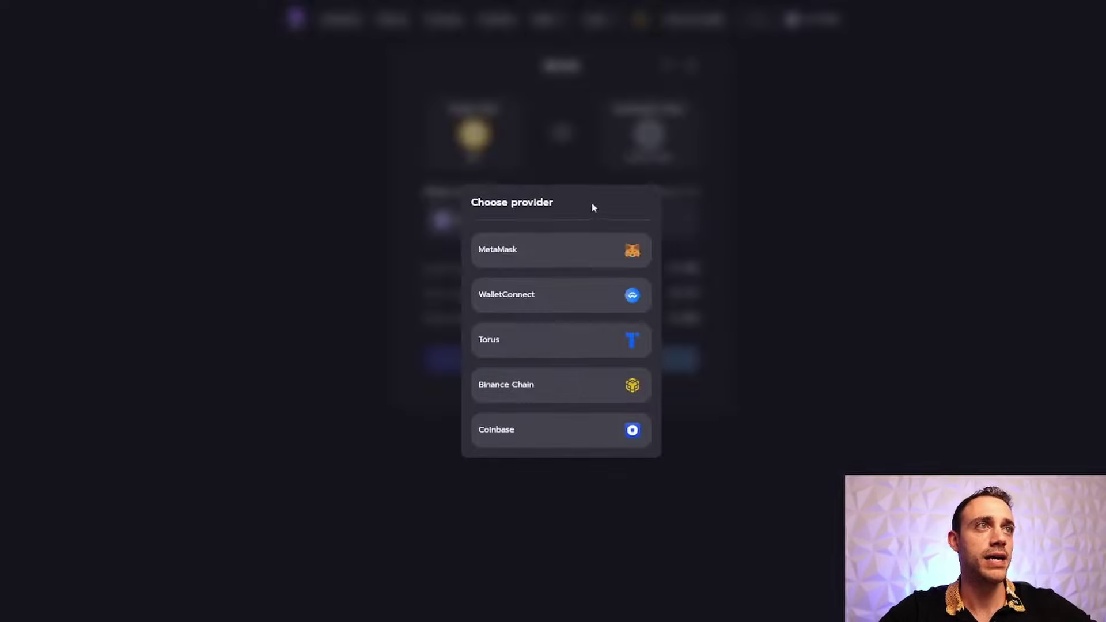
click(636, 264)
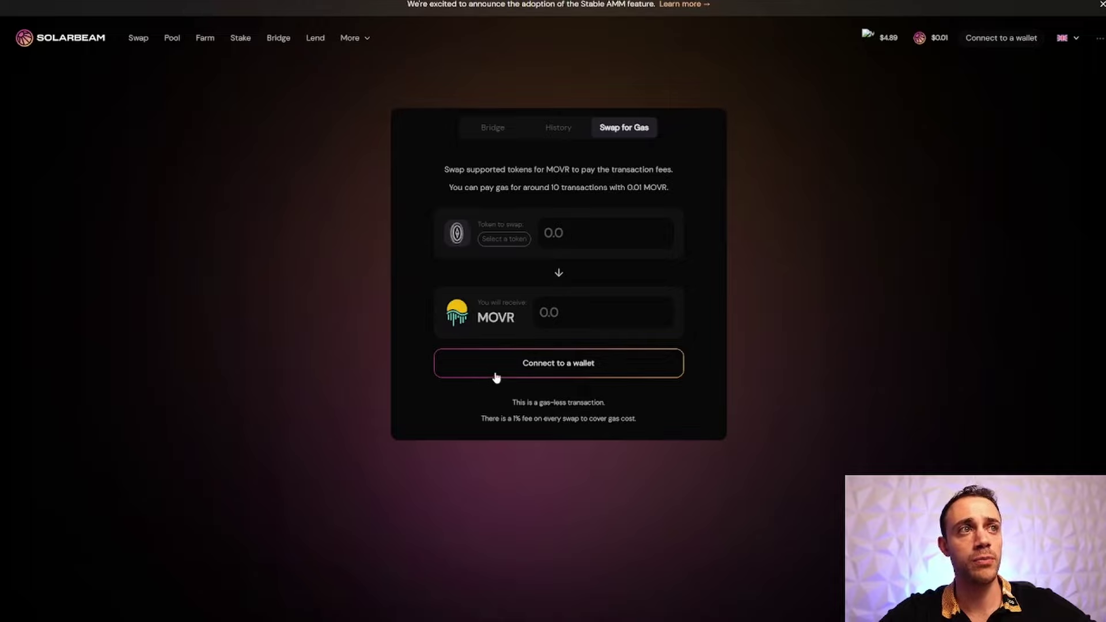
Connect MetaMask's Account 1 to Solarbeam's Swap for Gas page.
click(496, 372)
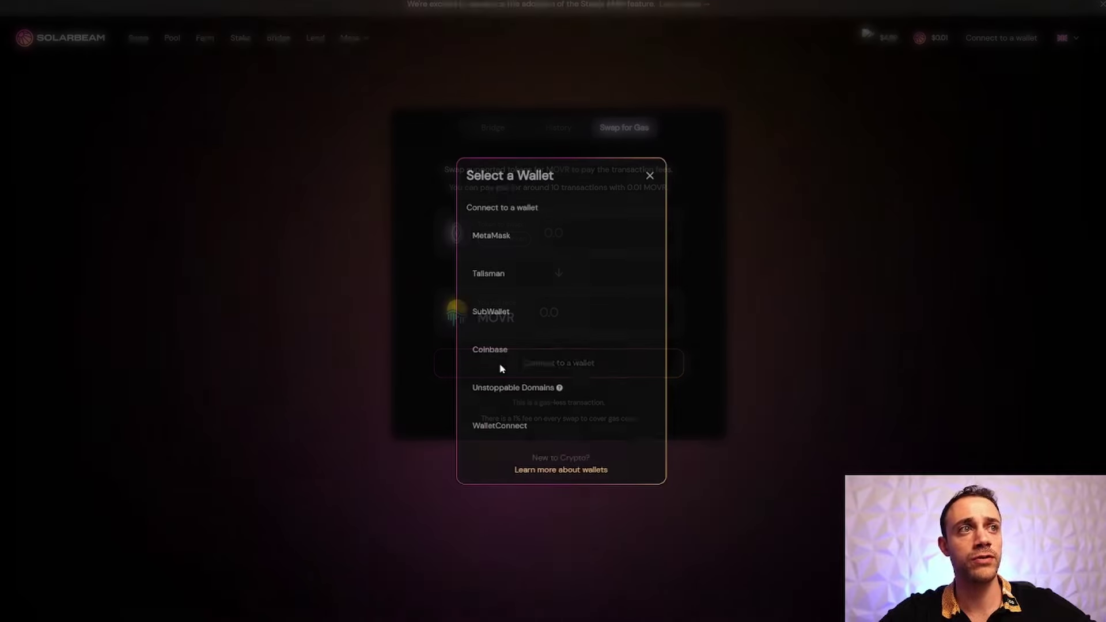
click(537, 242)
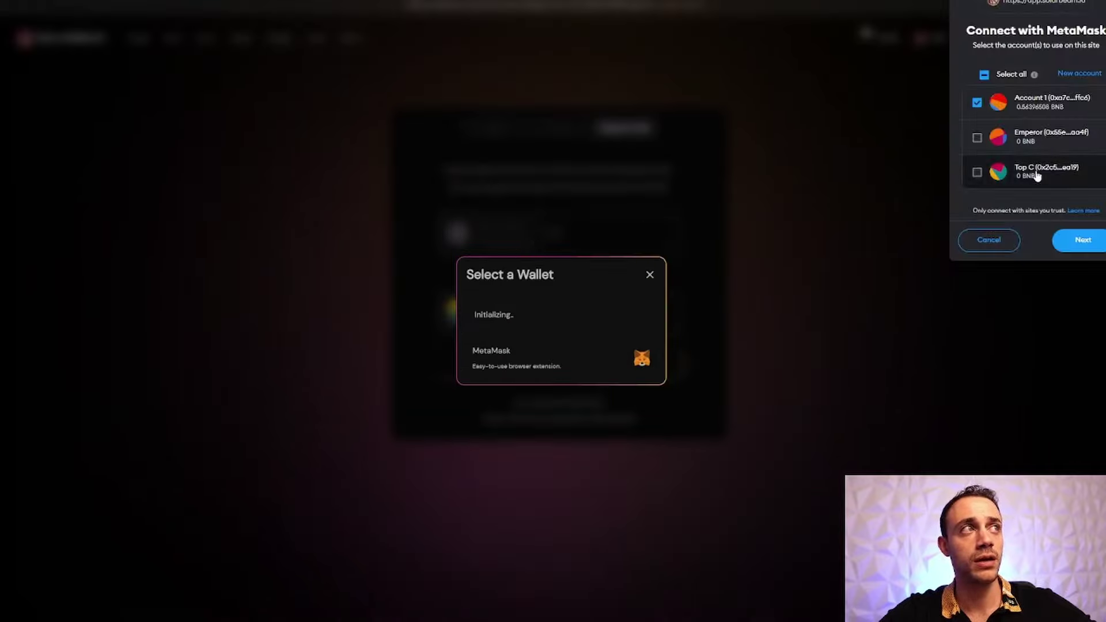
click(1063, 240)
click(1068, 240)
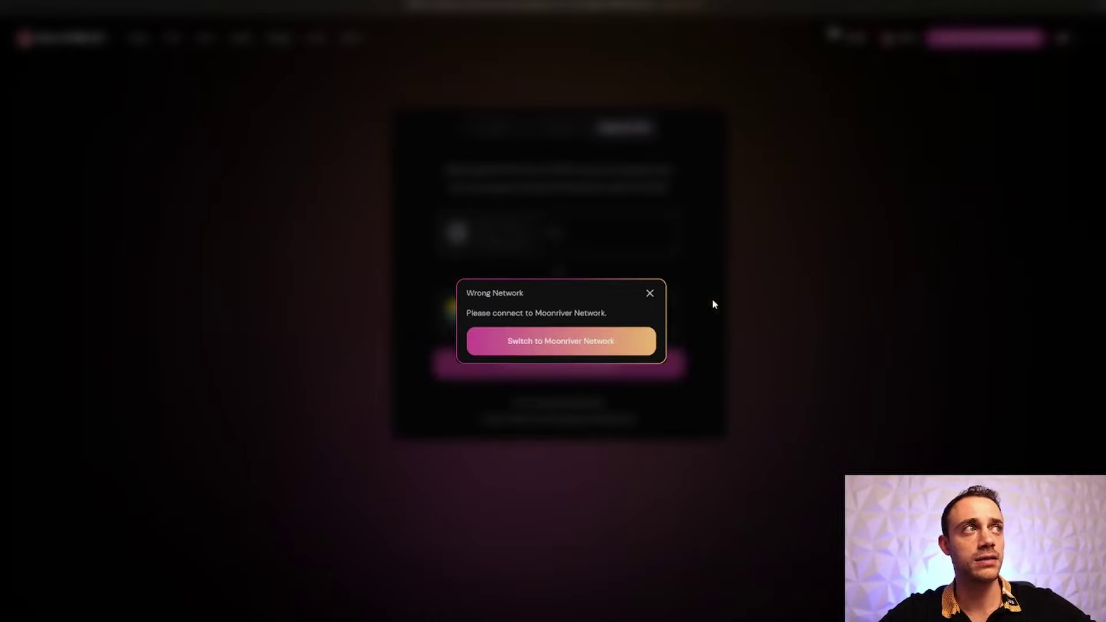
Add the Moonriver network to MetaMask from Solarbeam's wrong-network prompt and approve switching to it.
click(603, 344)
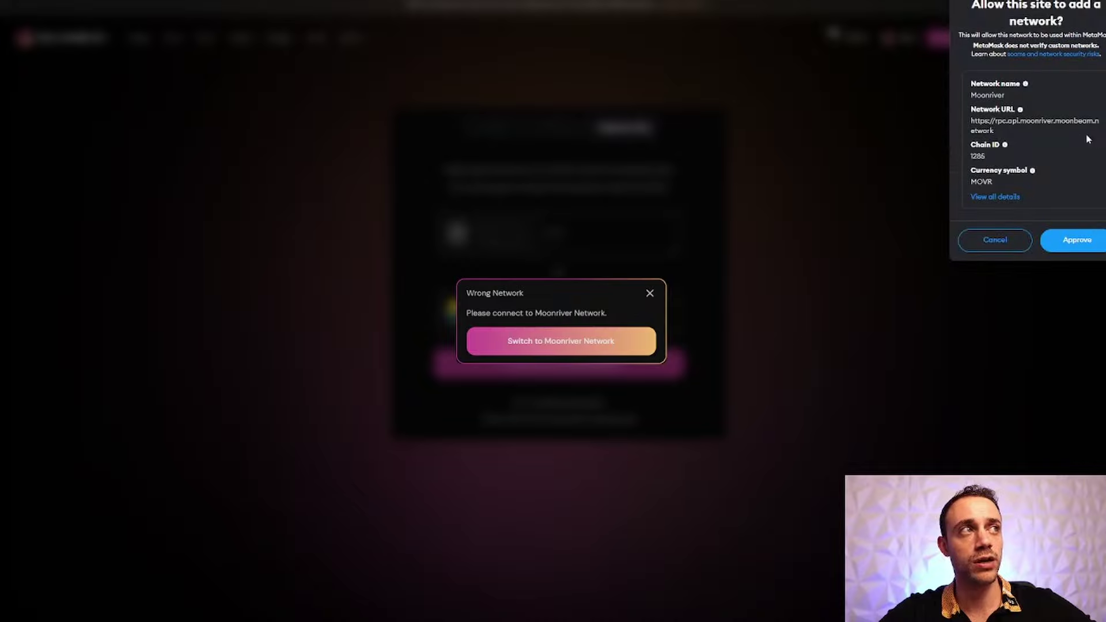
drag(1011, 2, 433, 53)
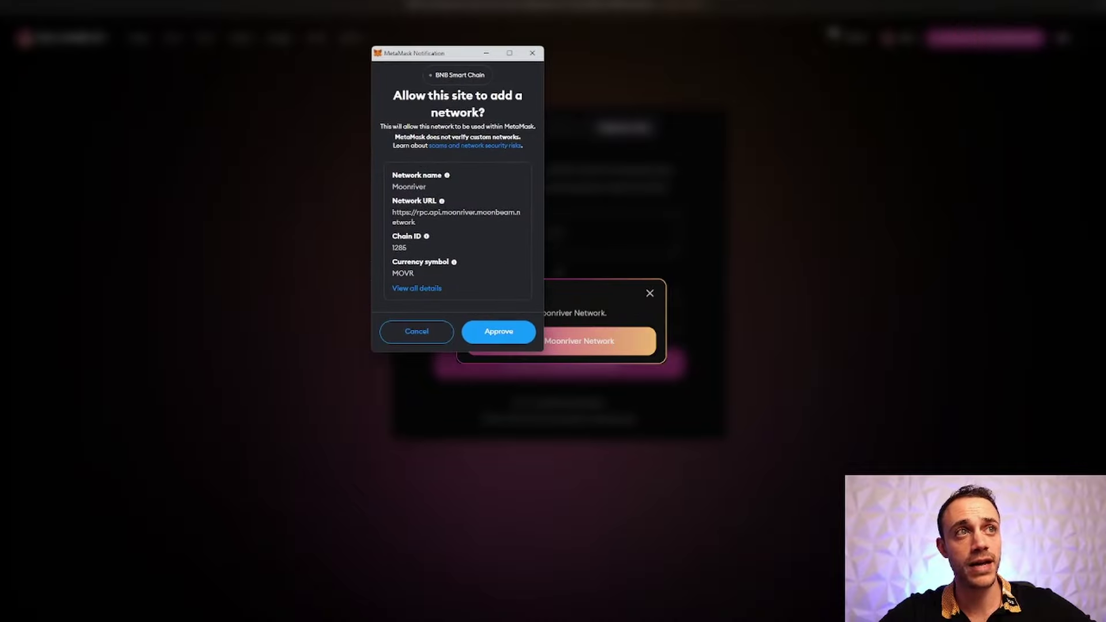
click(504, 333)
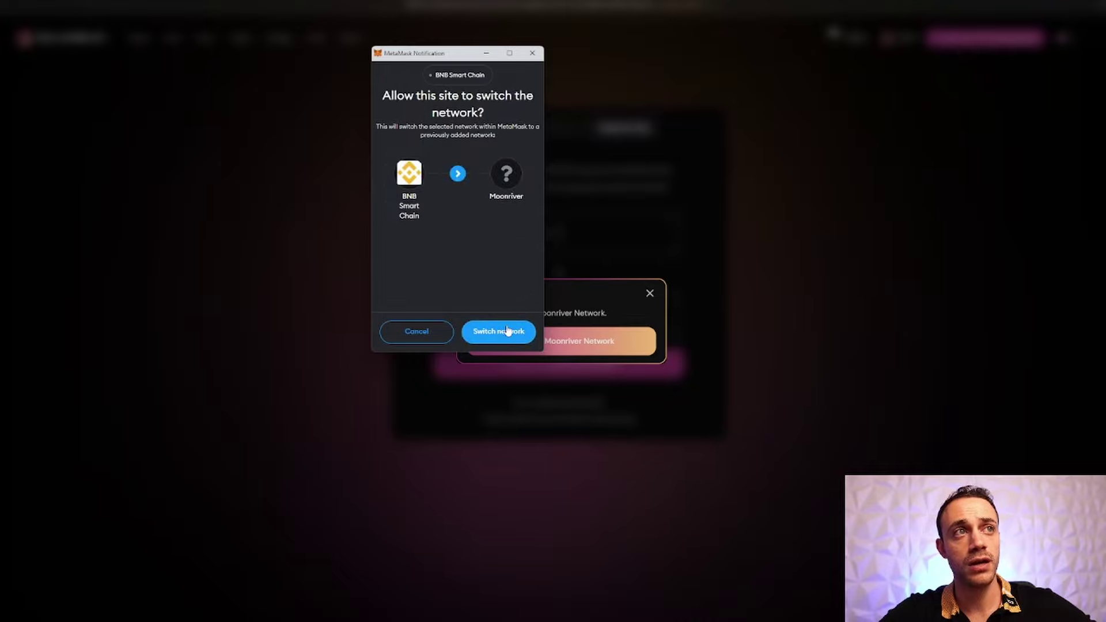
click(507, 330)
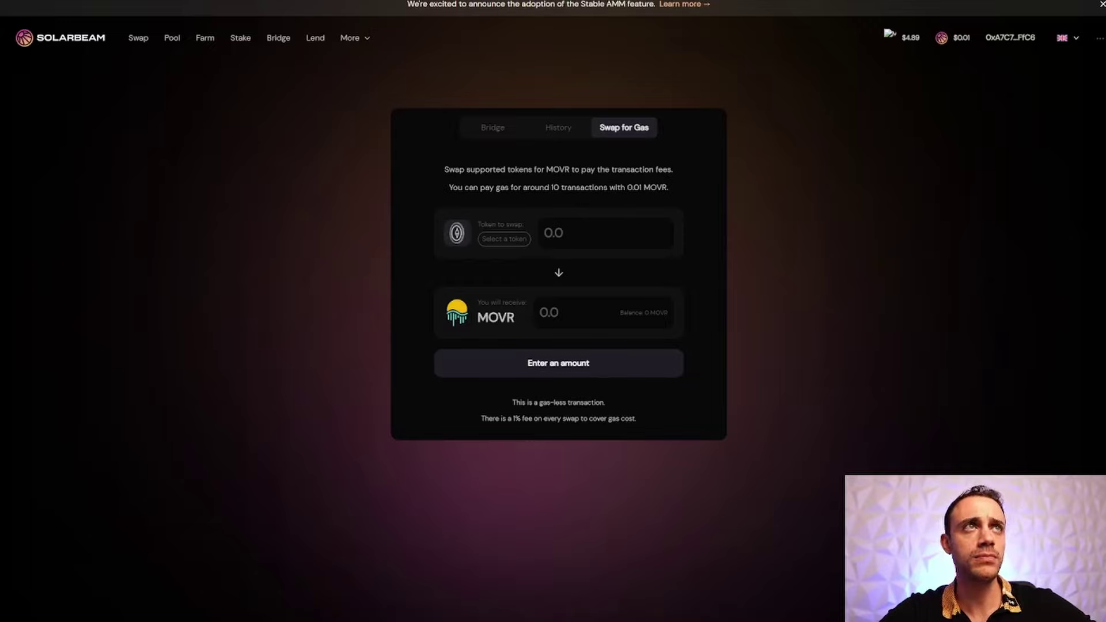
On CoinGecko, find Magic Internet Money (MIM) and copy its Moonriver contract address.
click(883, 44)
click(851, 261)
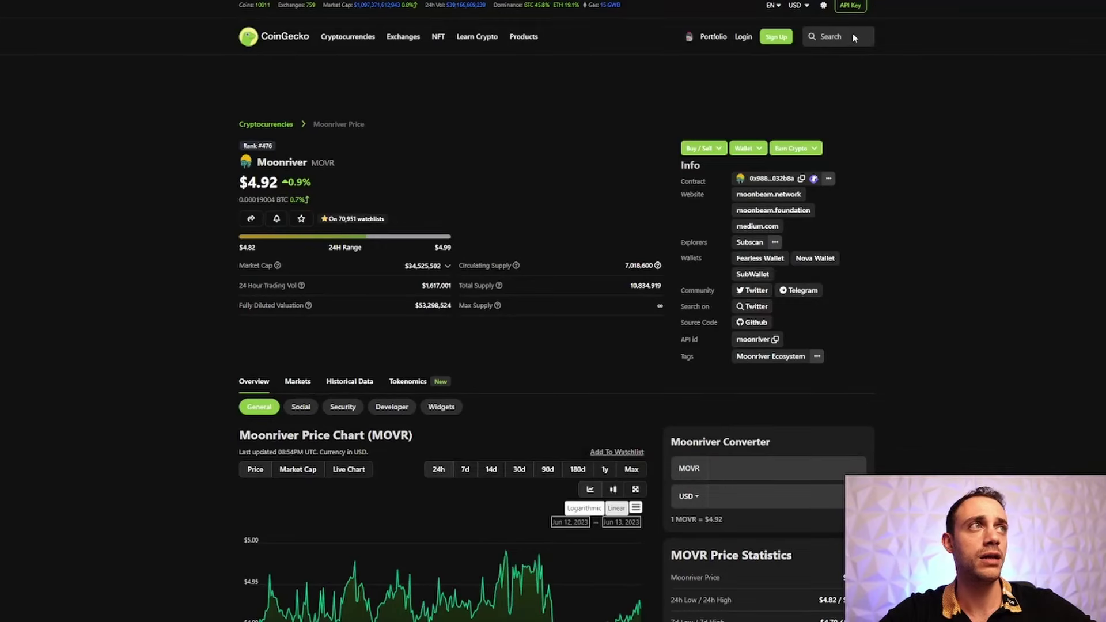
click(854, 36)
text(m)
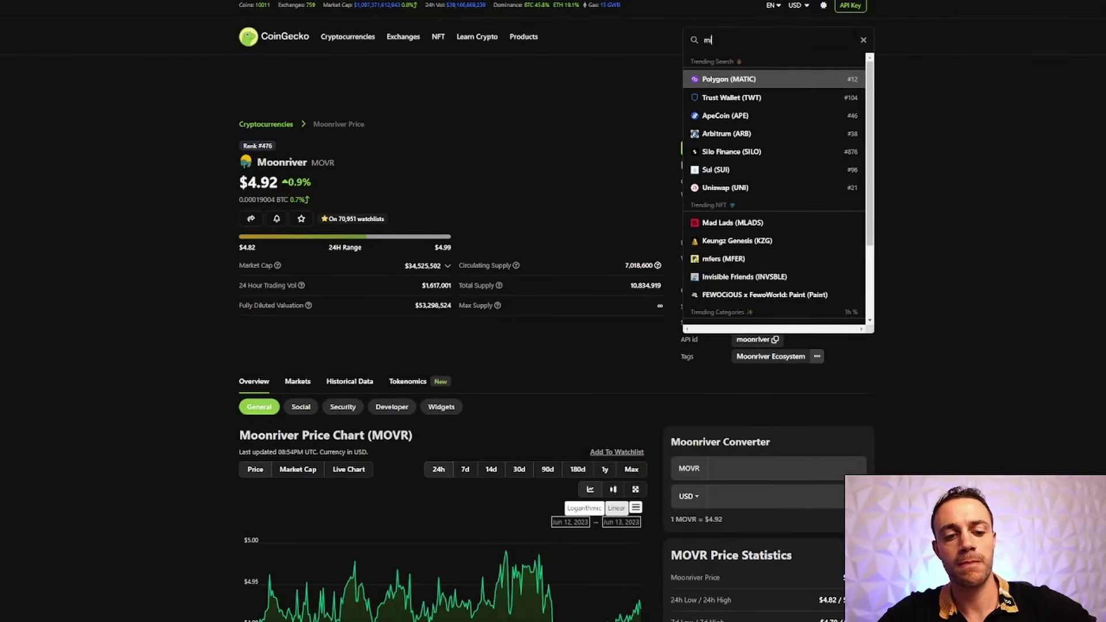
text(im)
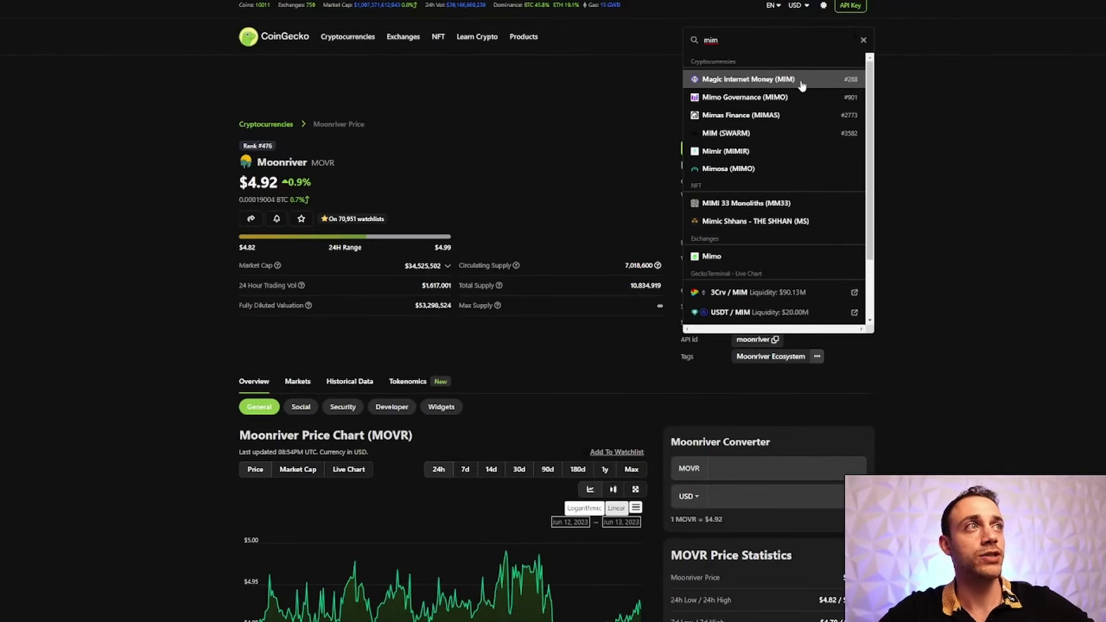
click(803, 85)
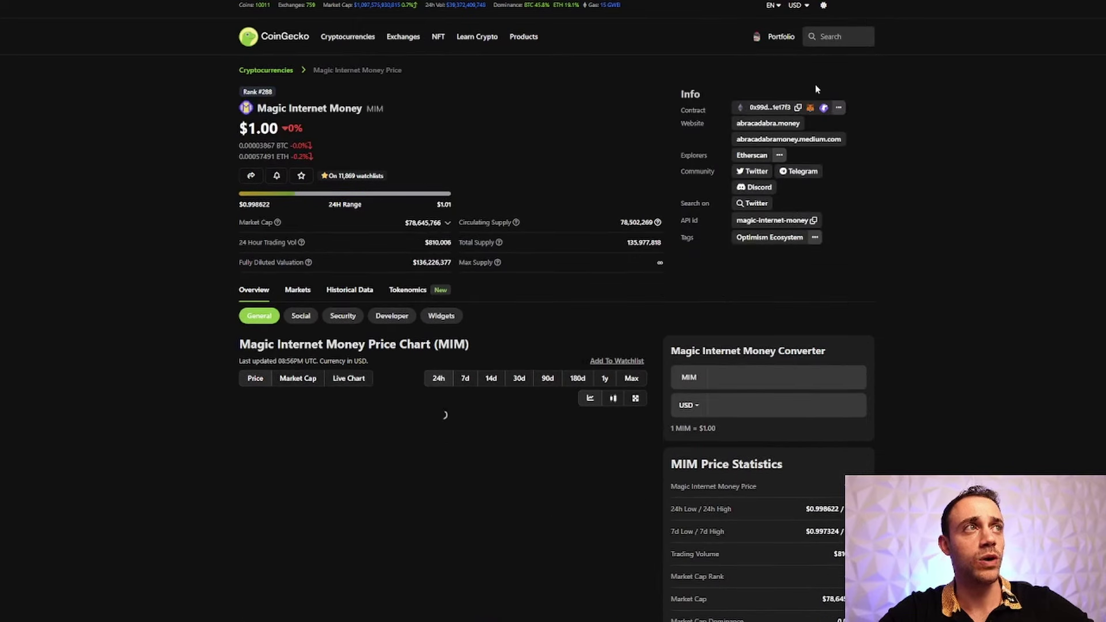
click(839, 178)
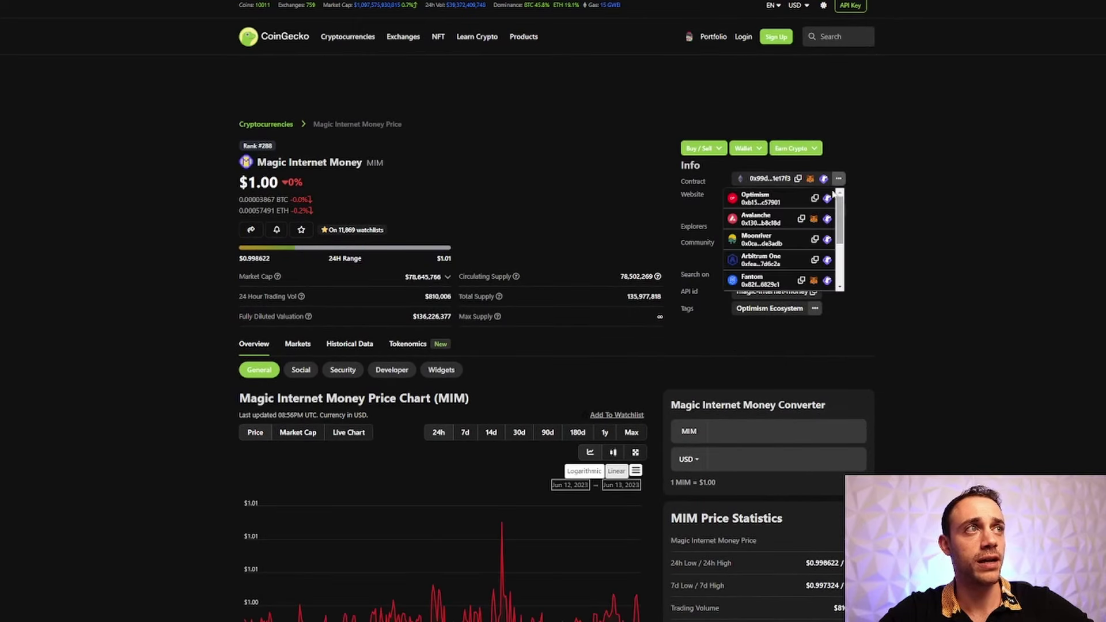
click(812, 238)
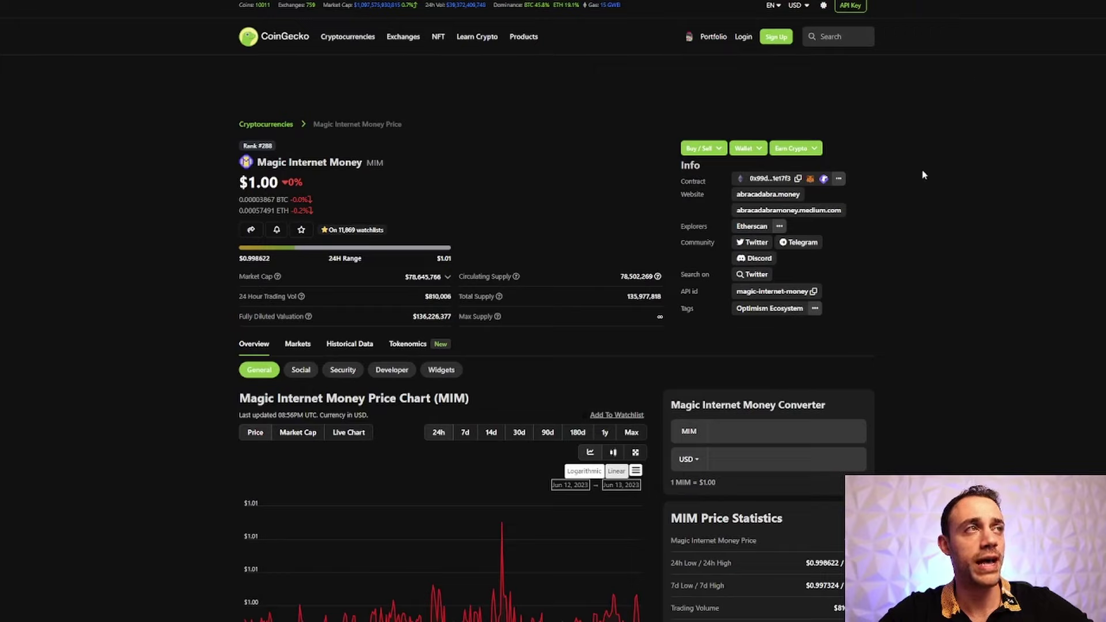
Import MIM as a custom token in MetaMask on Moonriver using the copied contract address, and check the account's assets.
click(913, 2)
click(791, 192)
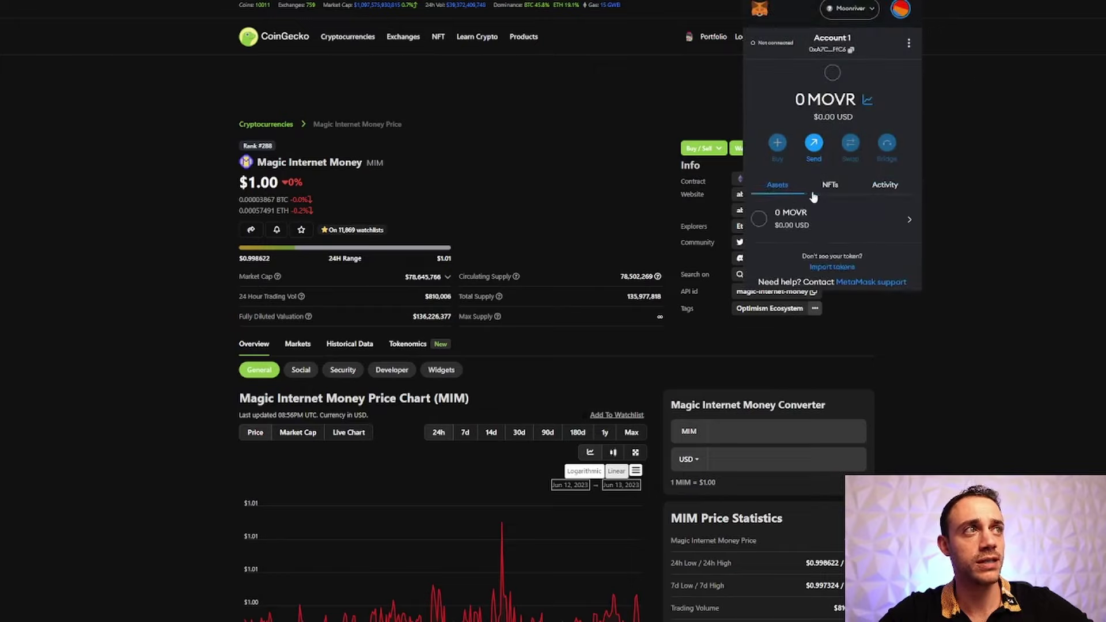
click(845, 248)
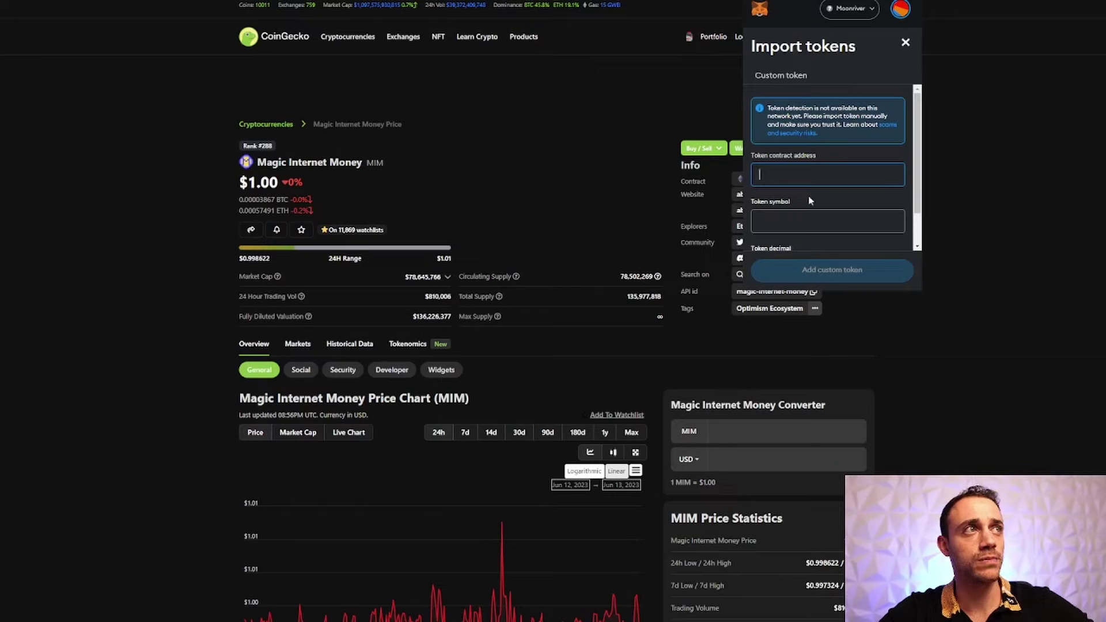
right_click(809, 177)
click(844, 257)
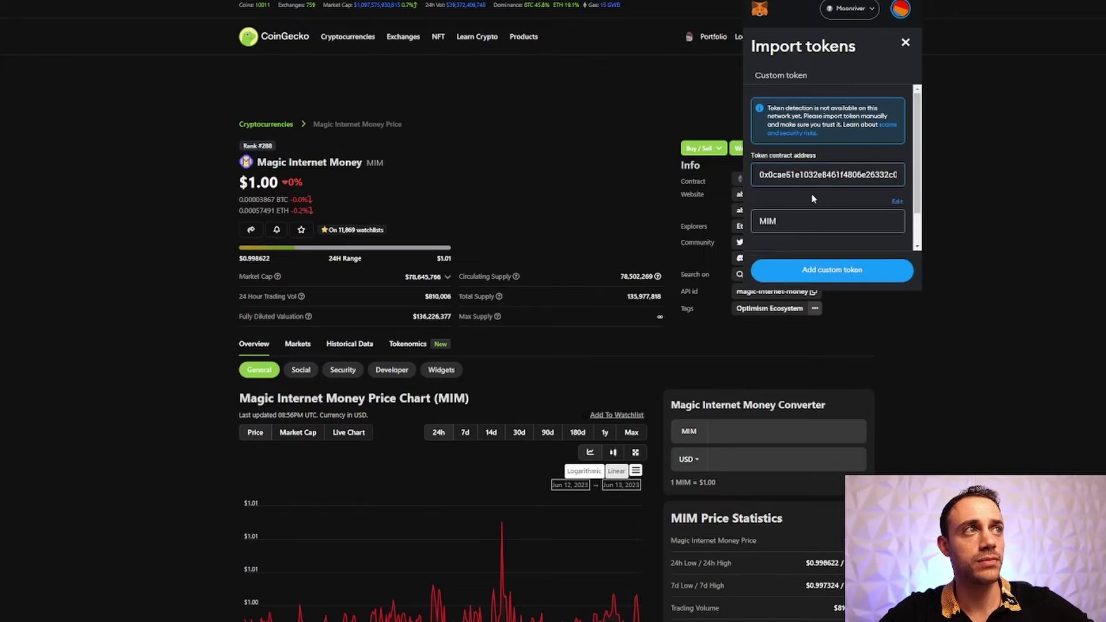
scroll(813, 199, down, 1)
click(847, 268)
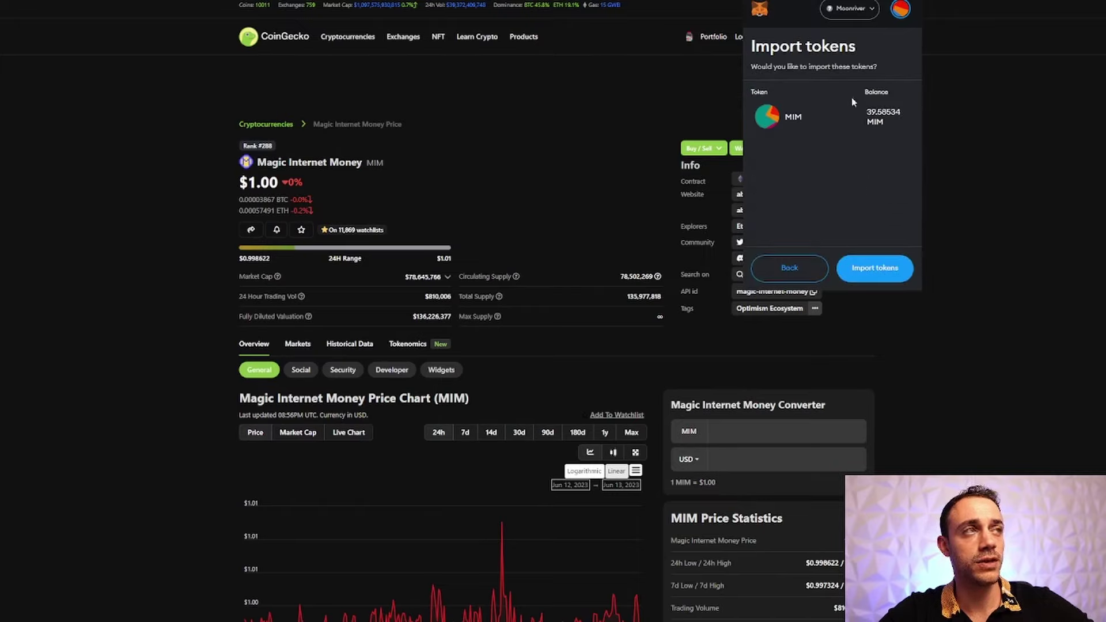
click(875, 266)
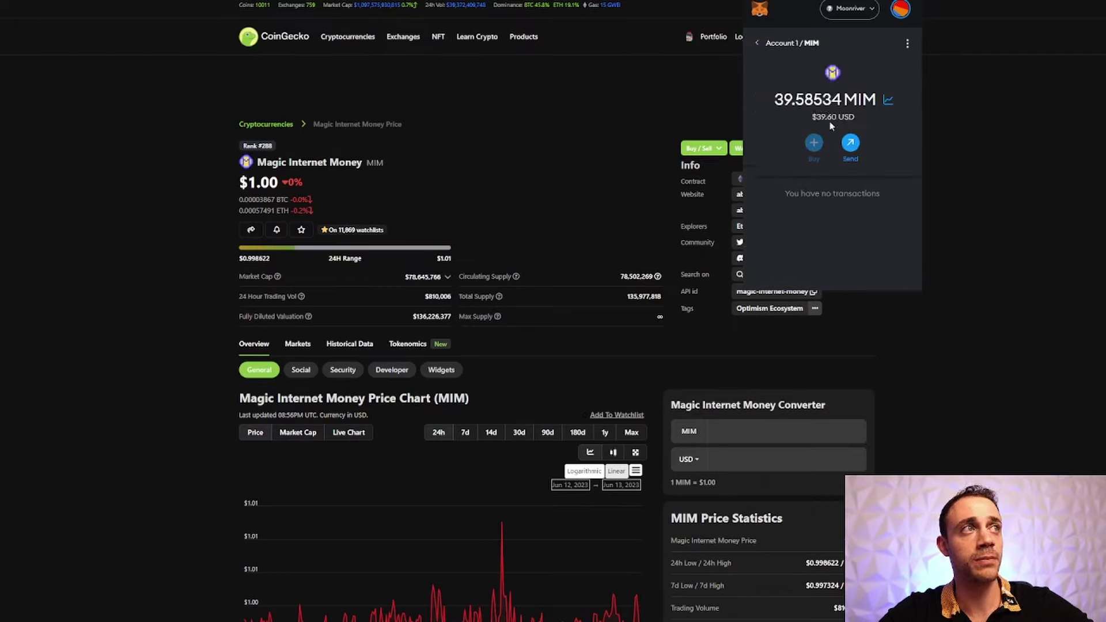
click(758, 43)
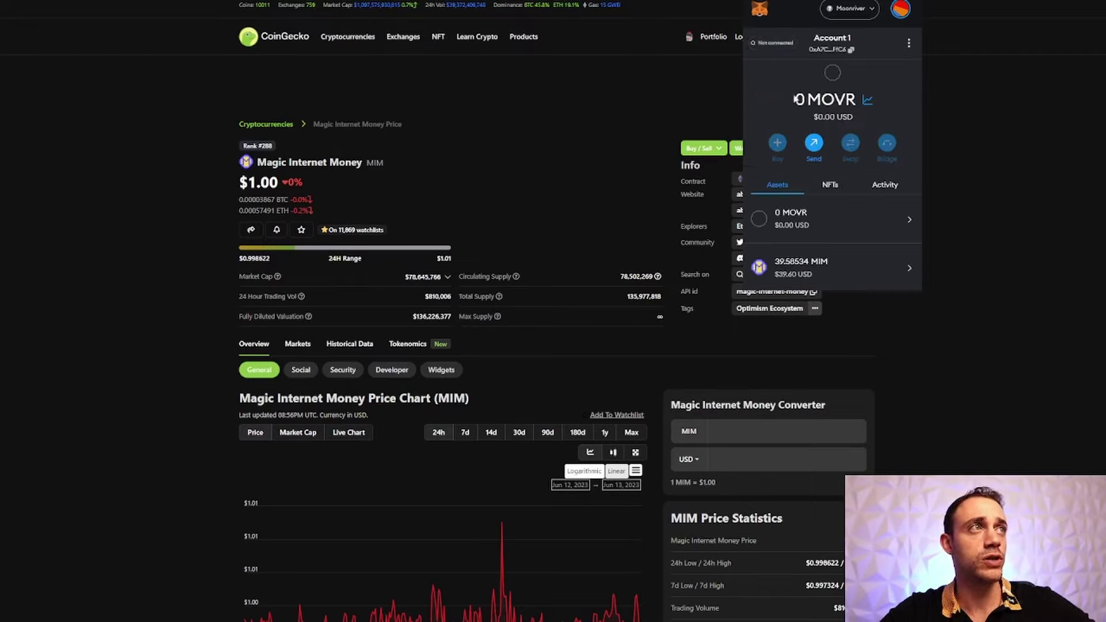
scroll(840, 215, down, 1)
scroll(783, 161, up, 1)
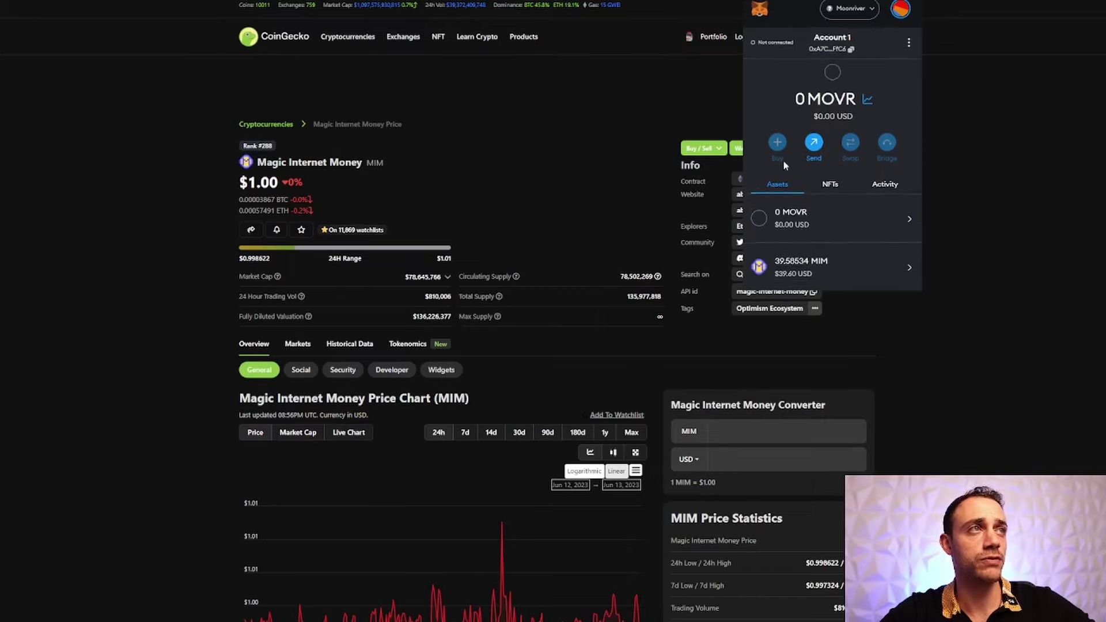
click(664, 106)
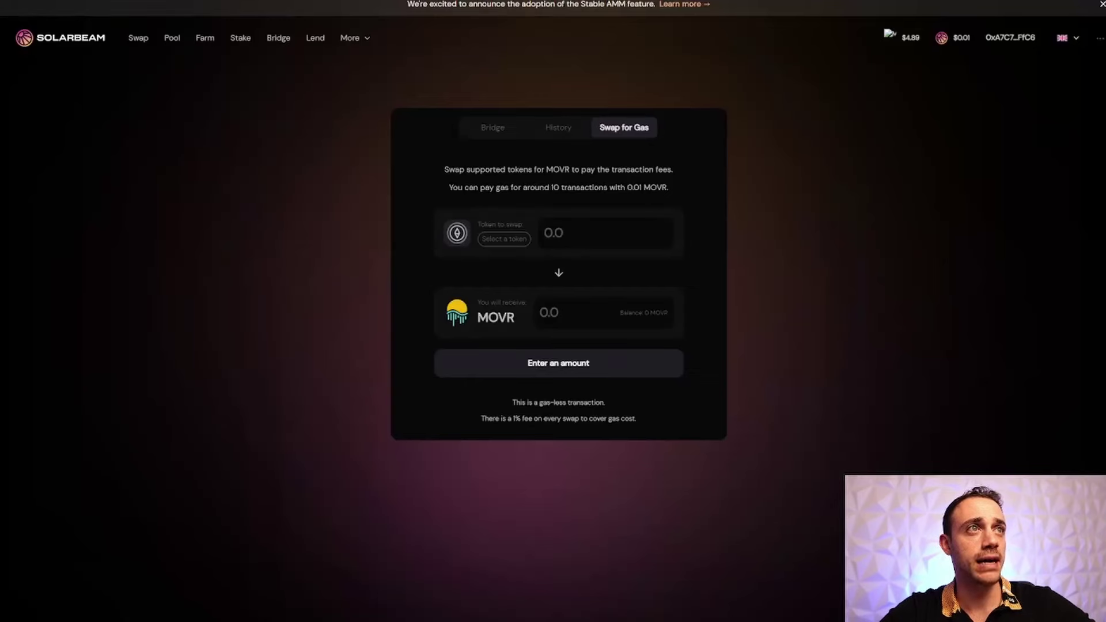
In Solarbeam's gas swap, choose MIM as the token to swap for MOVR and set the amount to 5.
click(504, 239)
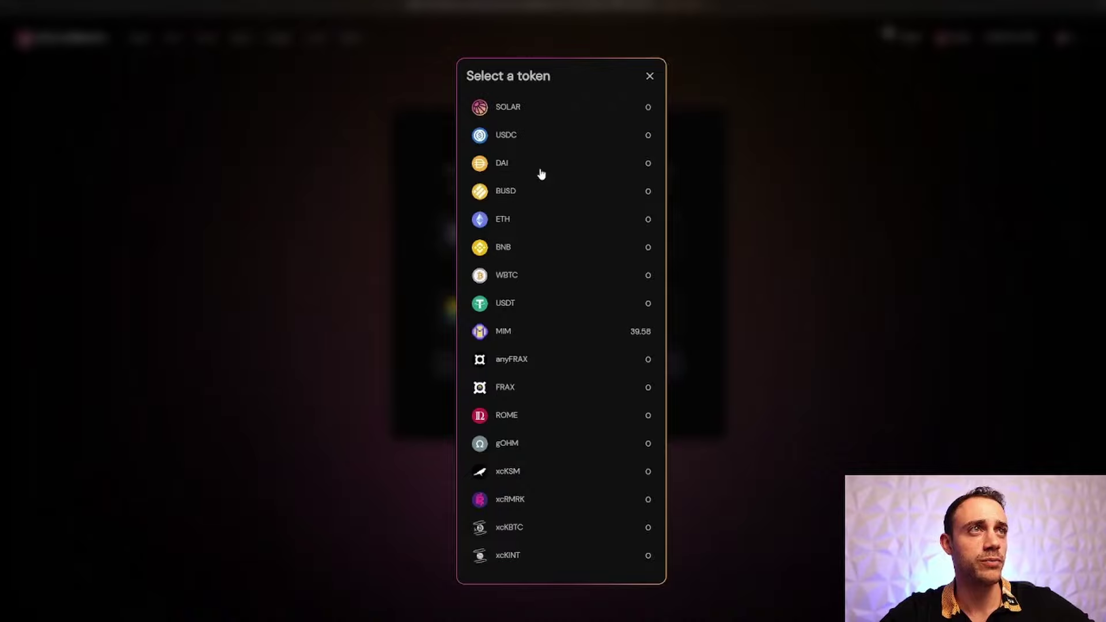
click(503, 329)
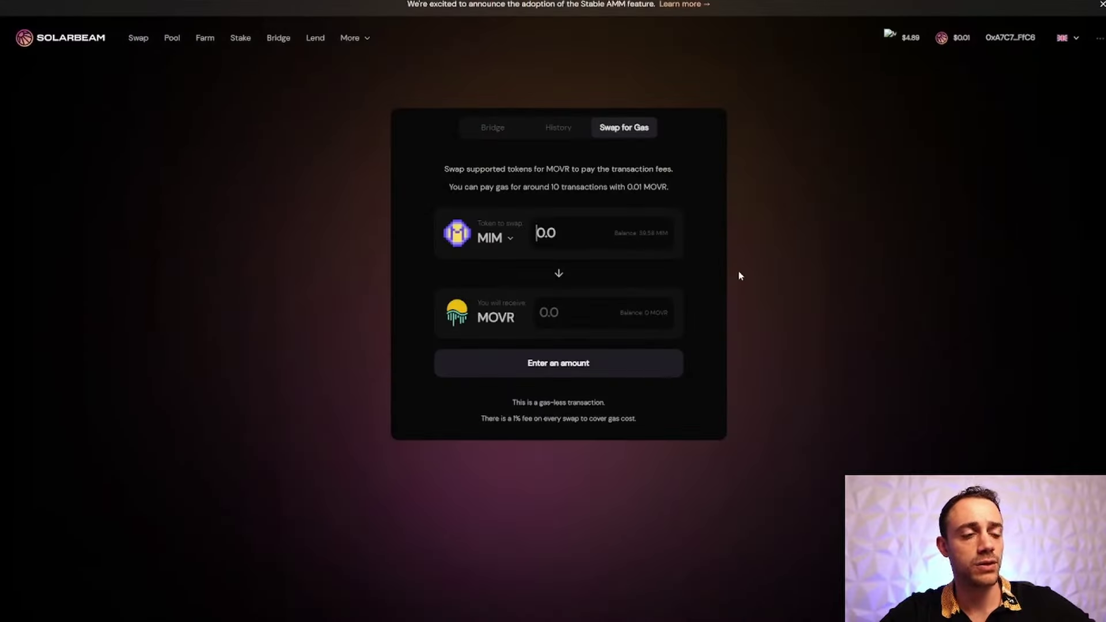
text(10)
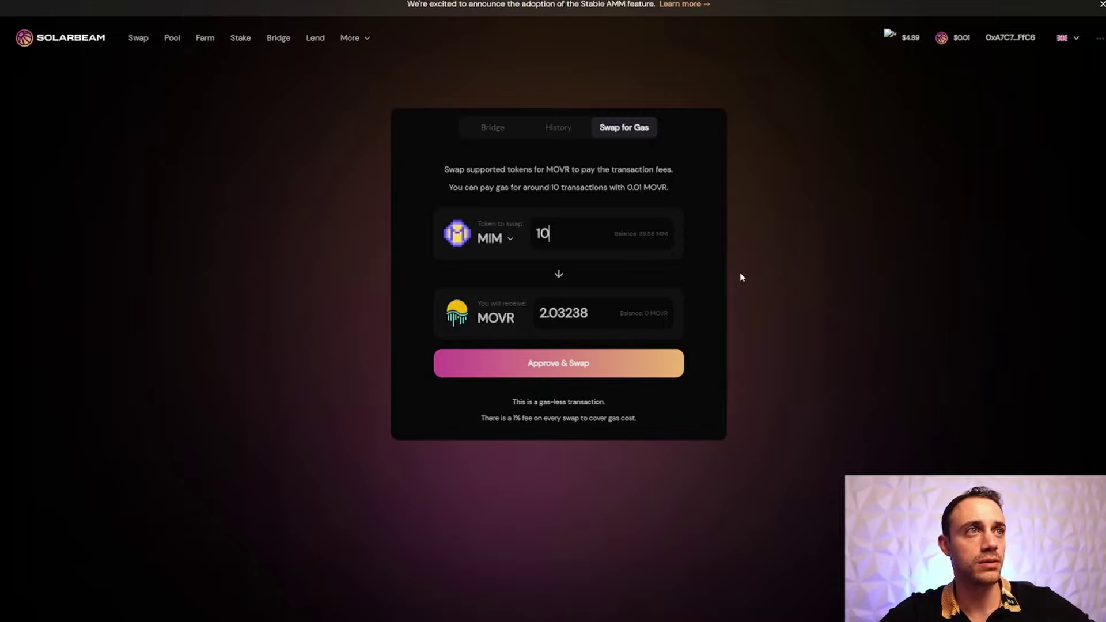
key(BackSpace)
key(BackSpace)
text(5)
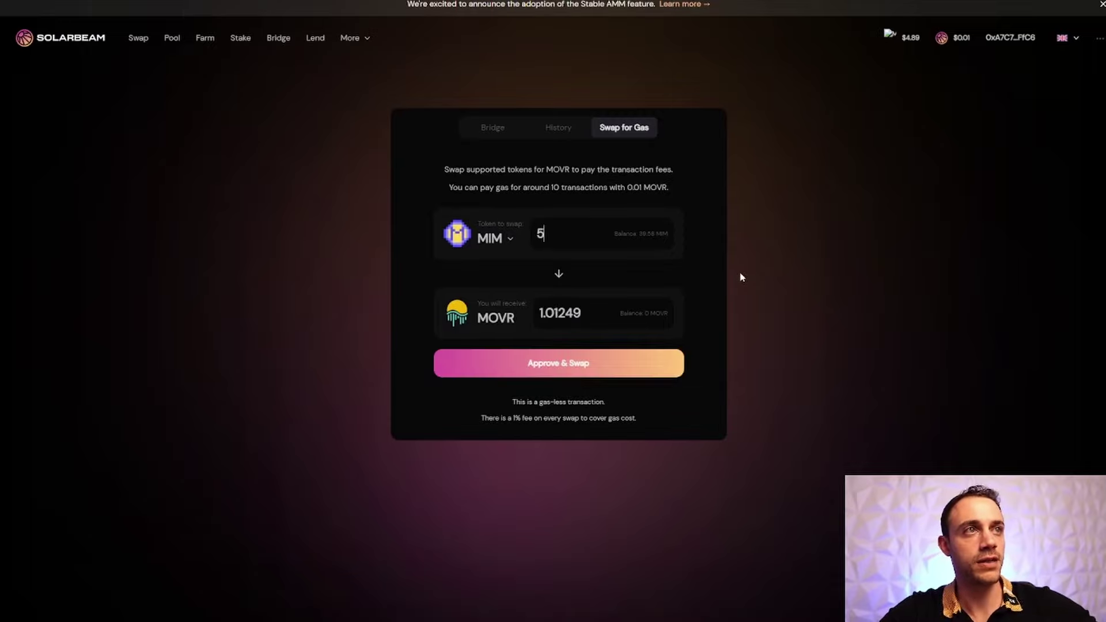
Approve and submit the swap of 5 MIM for MOVR, sign both MetaMask signature requests, and close the confirmation dialog.
click(628, 365)
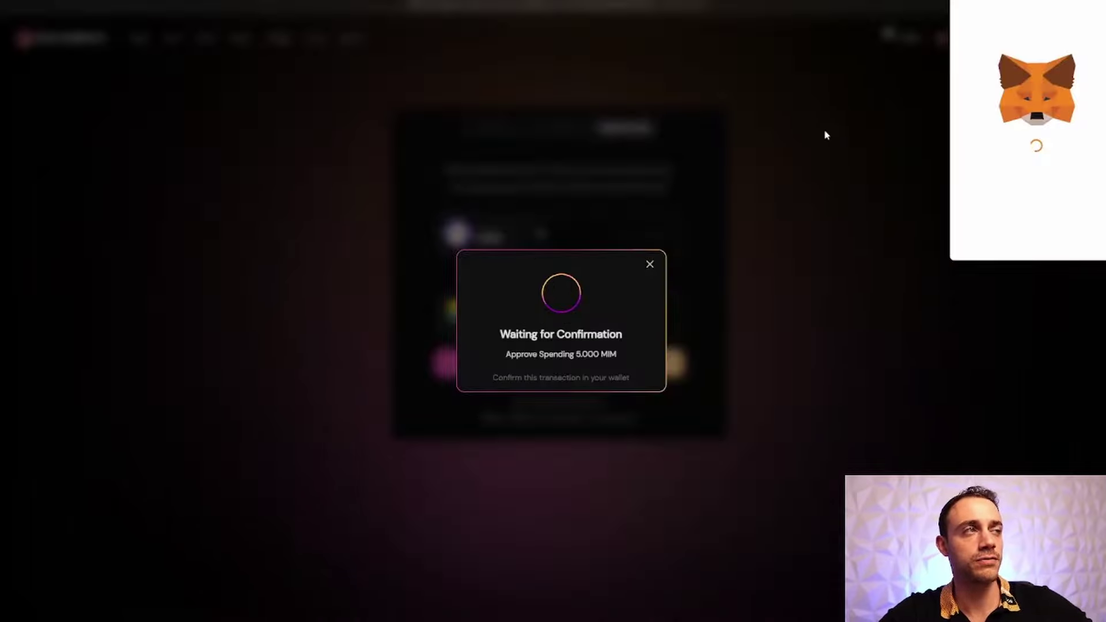
mouse_move(922, 19)
mouse_down()
mouse_move(380, 118)
mouse_move(482, 79)
mouse_up()
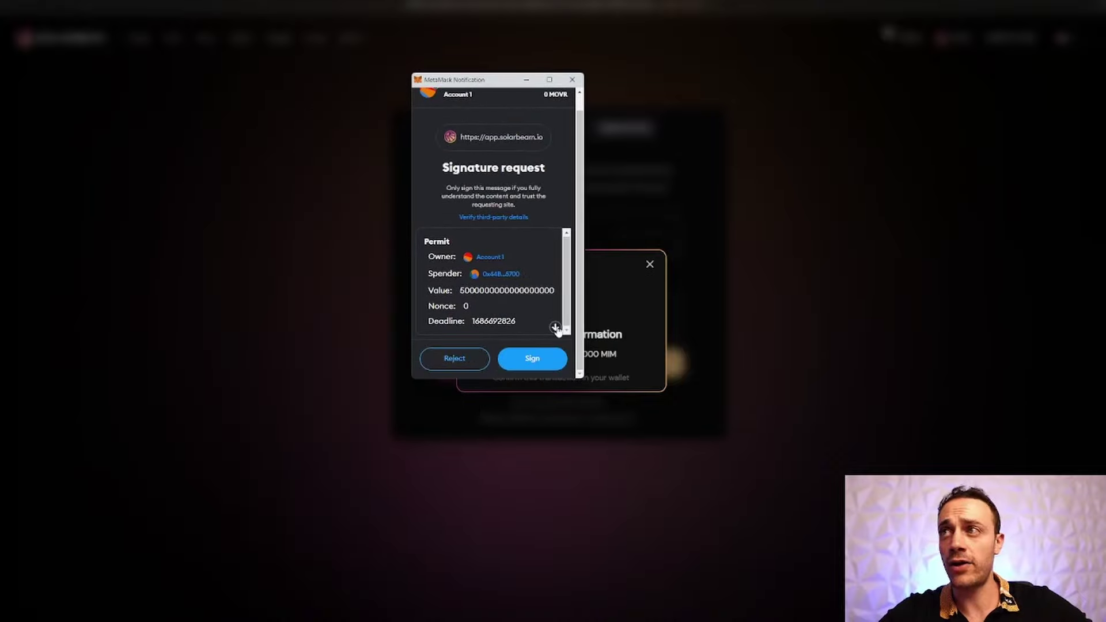
click(551, 353)
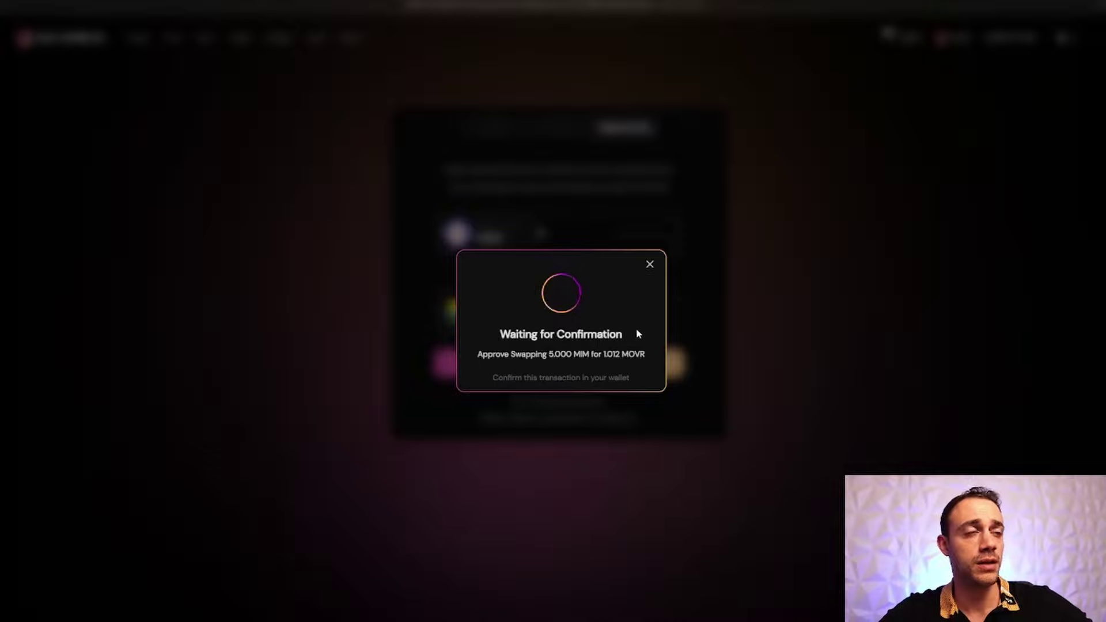
drag(1014, 5, 429, 118)
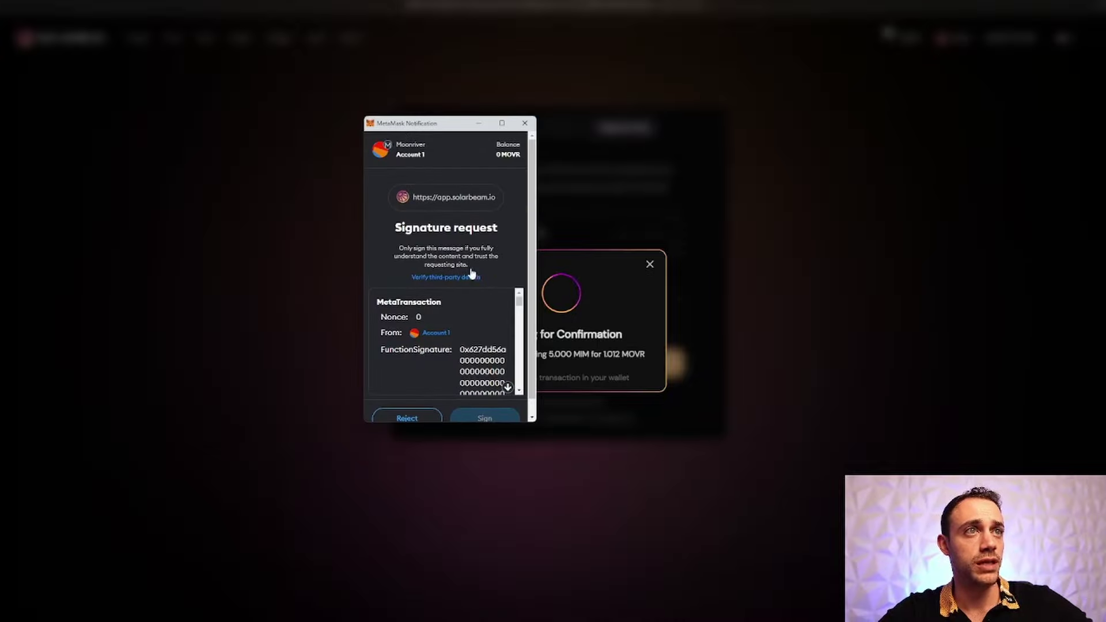
scroll(444, 323, down, 1)
click(508, 370)
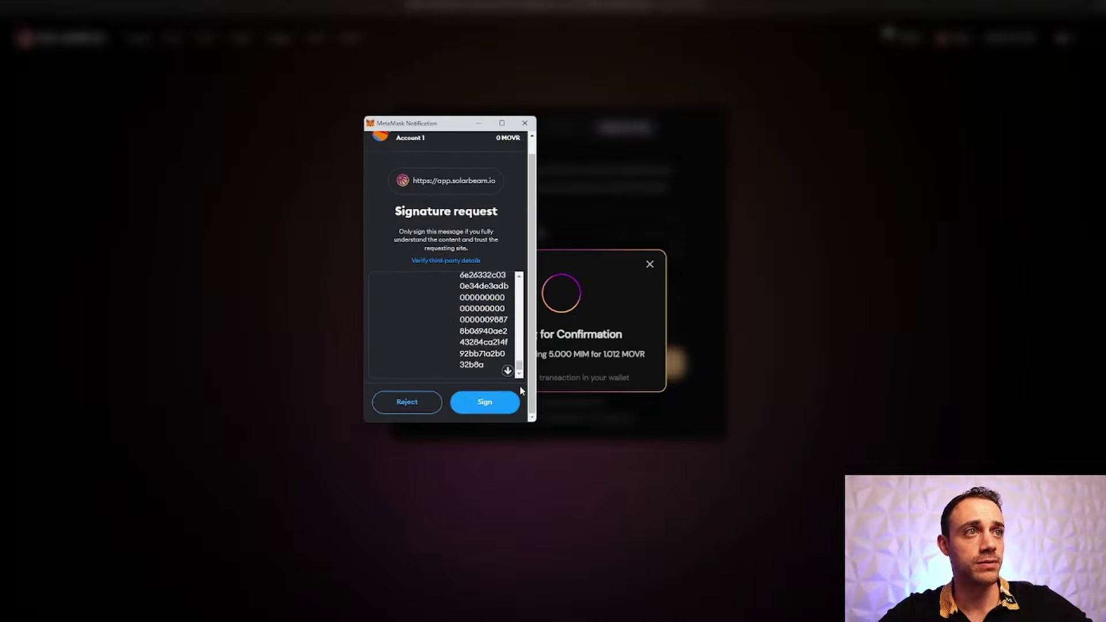
click(505, 411)
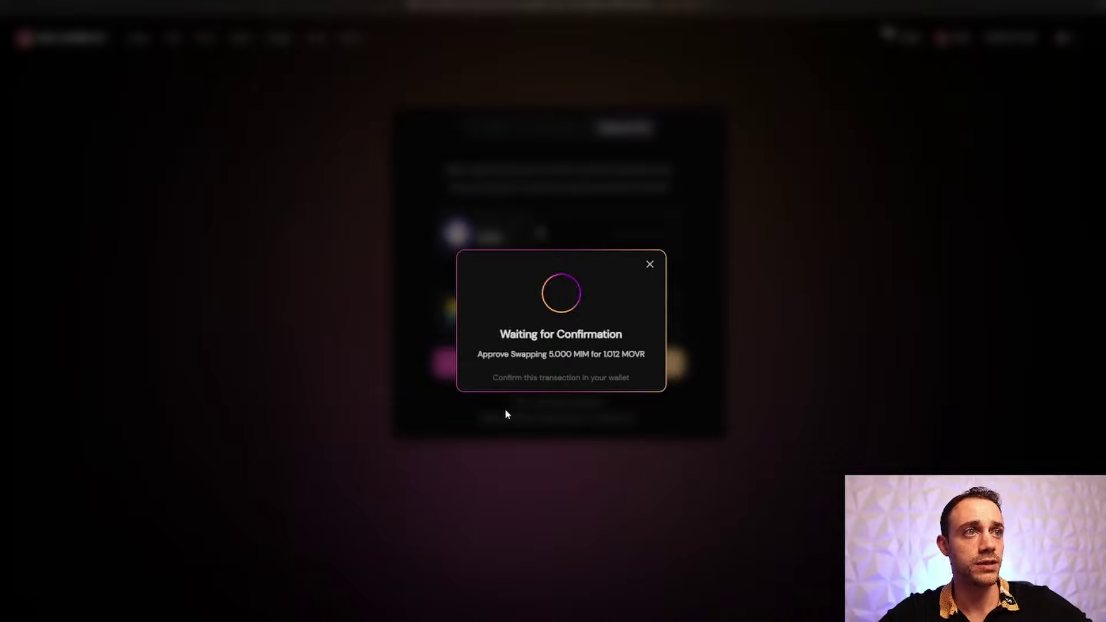
click(651, 266)
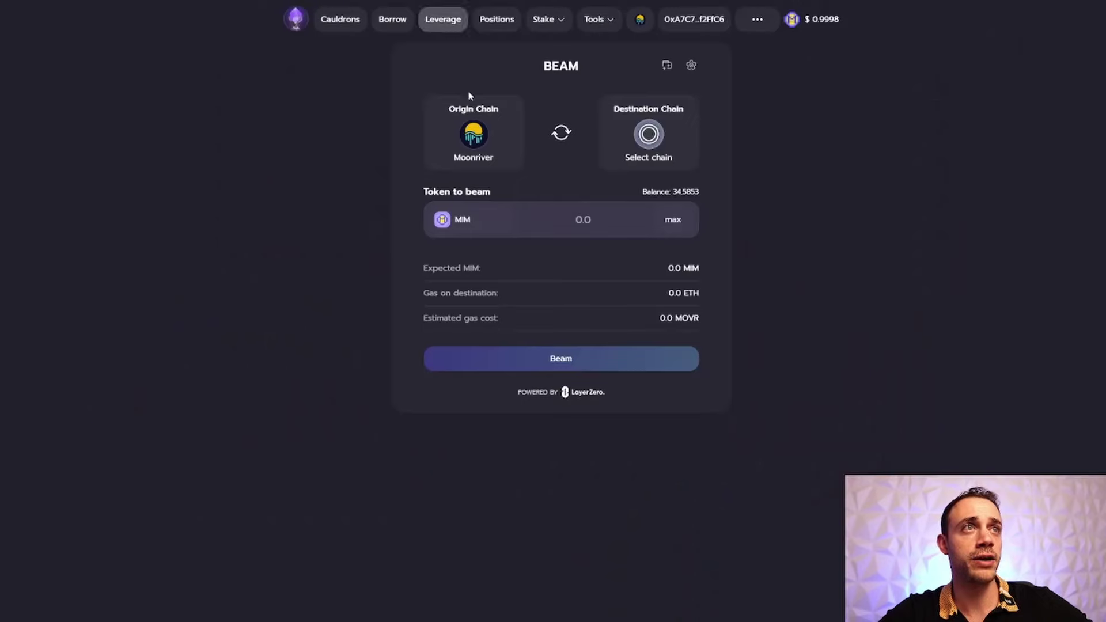
On Abracadabra's Beam page, set Fantom as the destination chain from Moonriver and enter the maximum MIM amount.
click(642, 142)
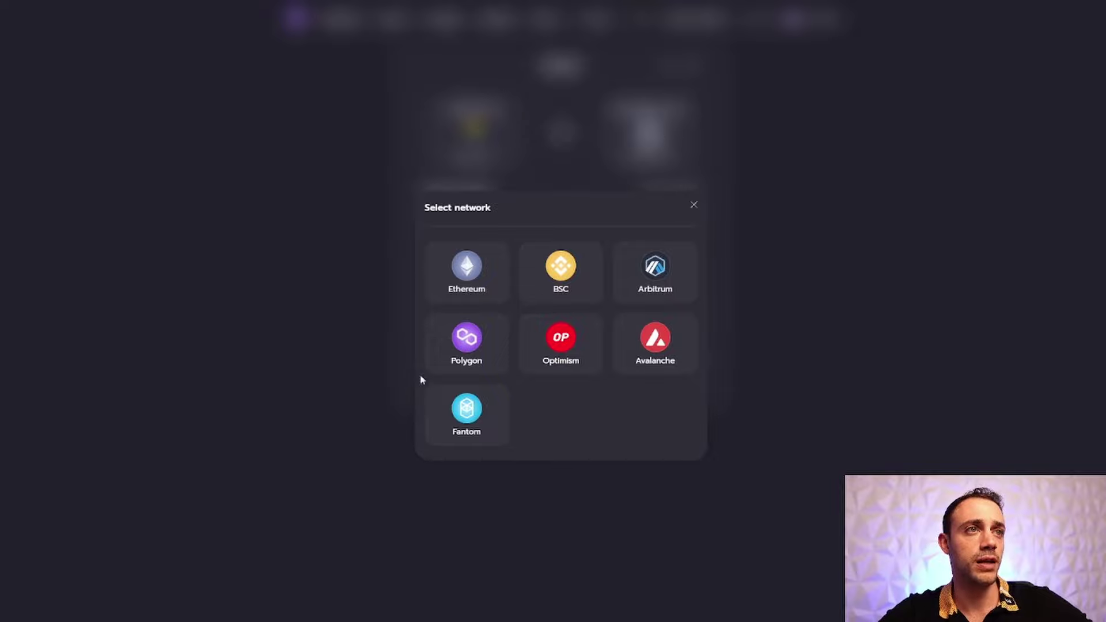
click(459, 430)
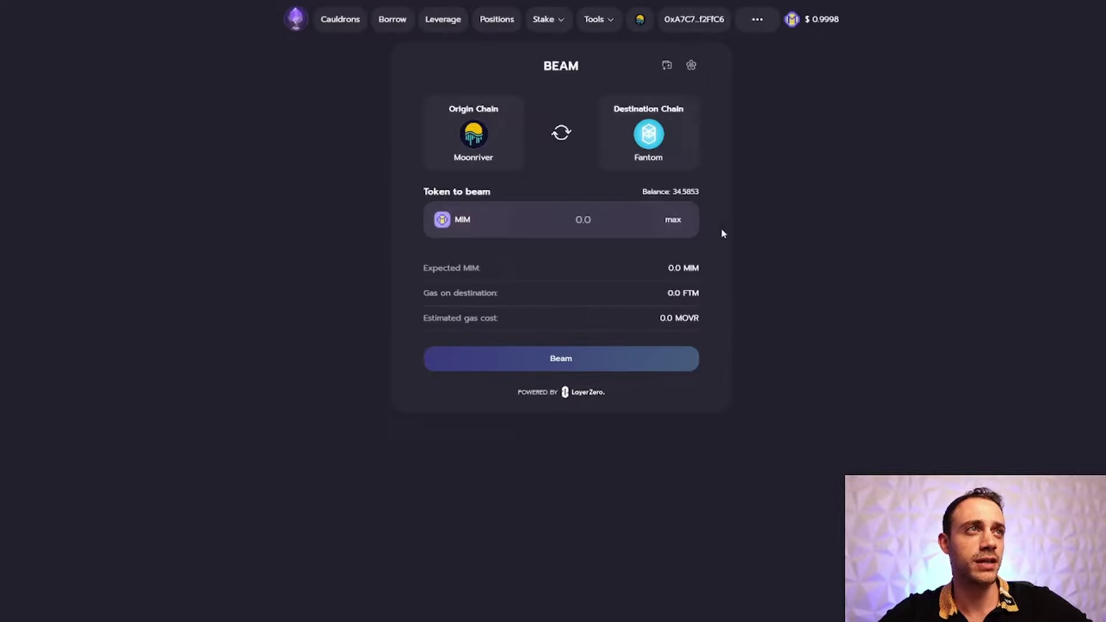
click(675, 221)
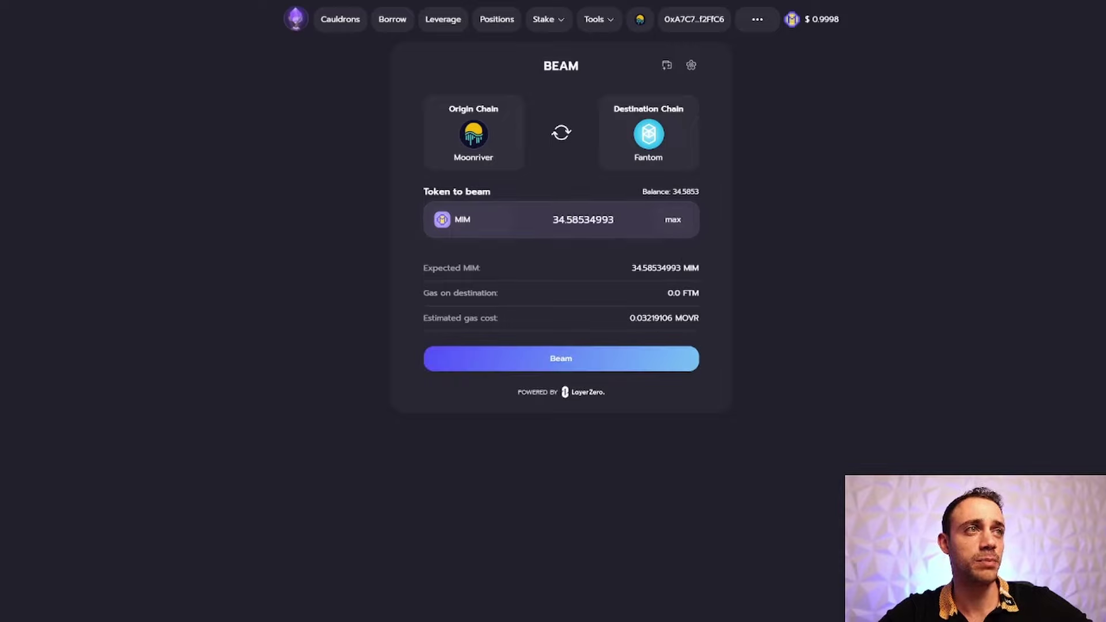
Submit the MIM beam from Moonriver to Fantom and confirm the transaction in MetaMask.
click(575, 359)
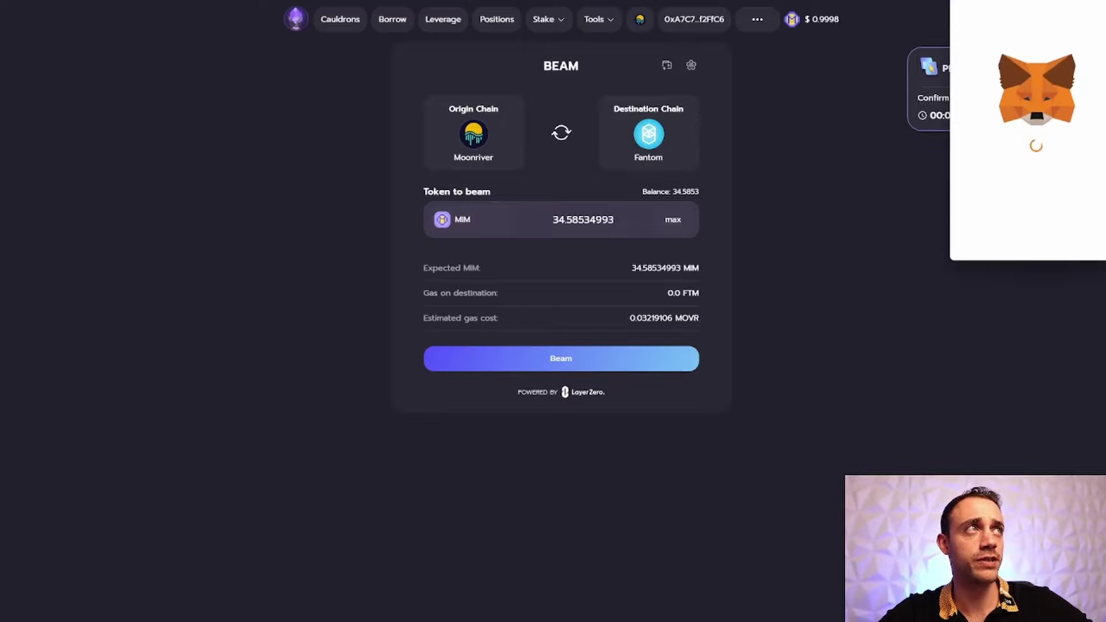
drag(965, 8, 213, 165)
scroll(280, 311, down, 2)
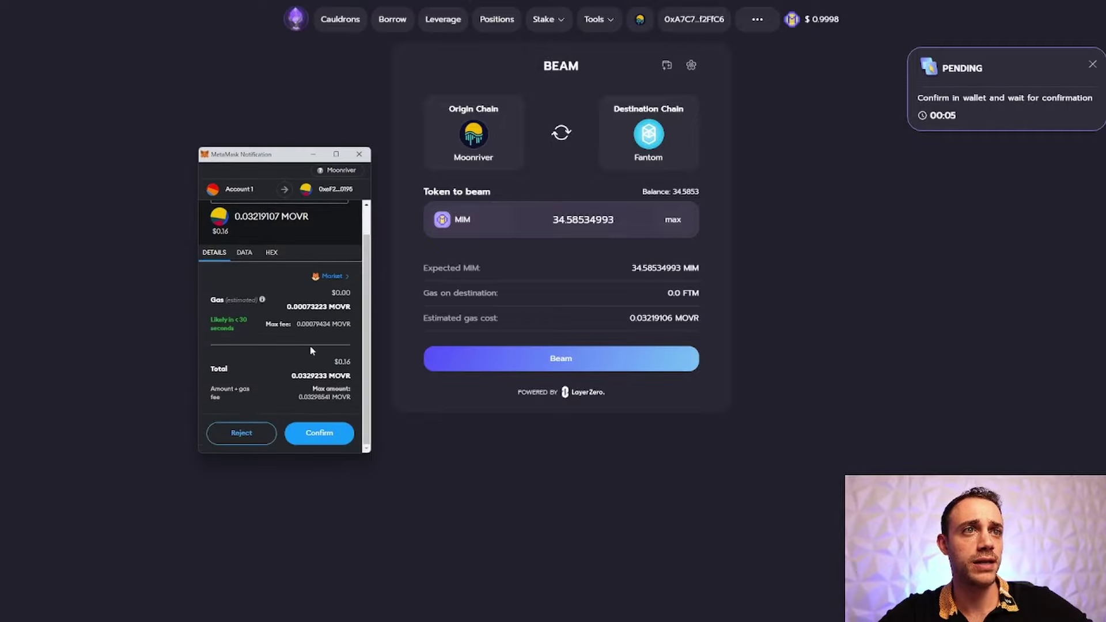
click(325, 438)
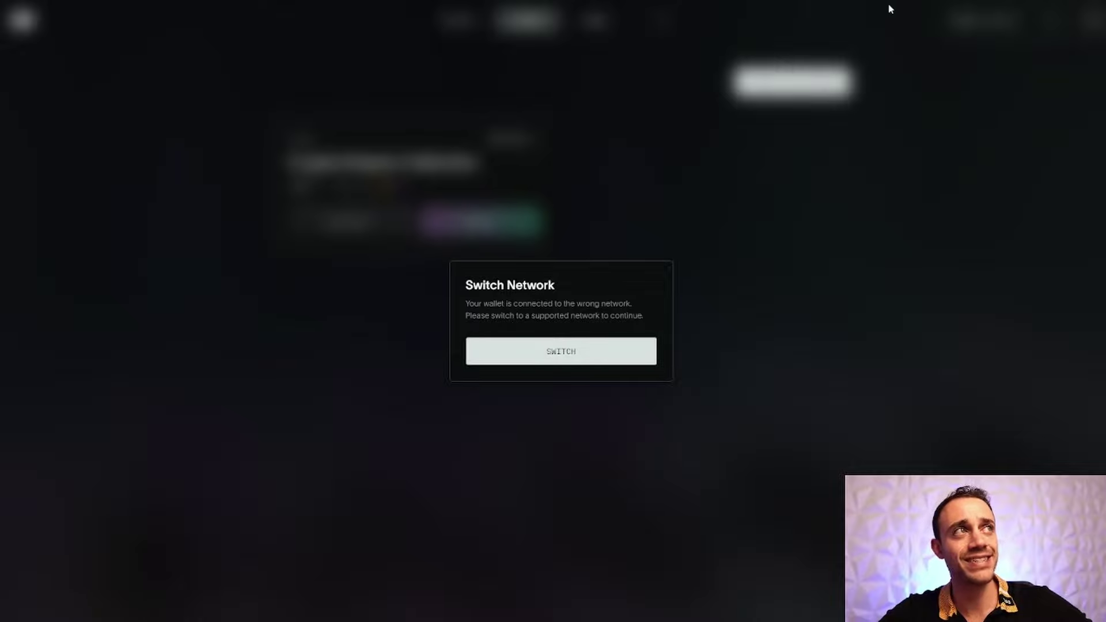
On Holograph's Create page, switch MetaMask from Moonriver to BNB Smart Chain, and approve the site's request to switch to a supported network.
click(944, 14)
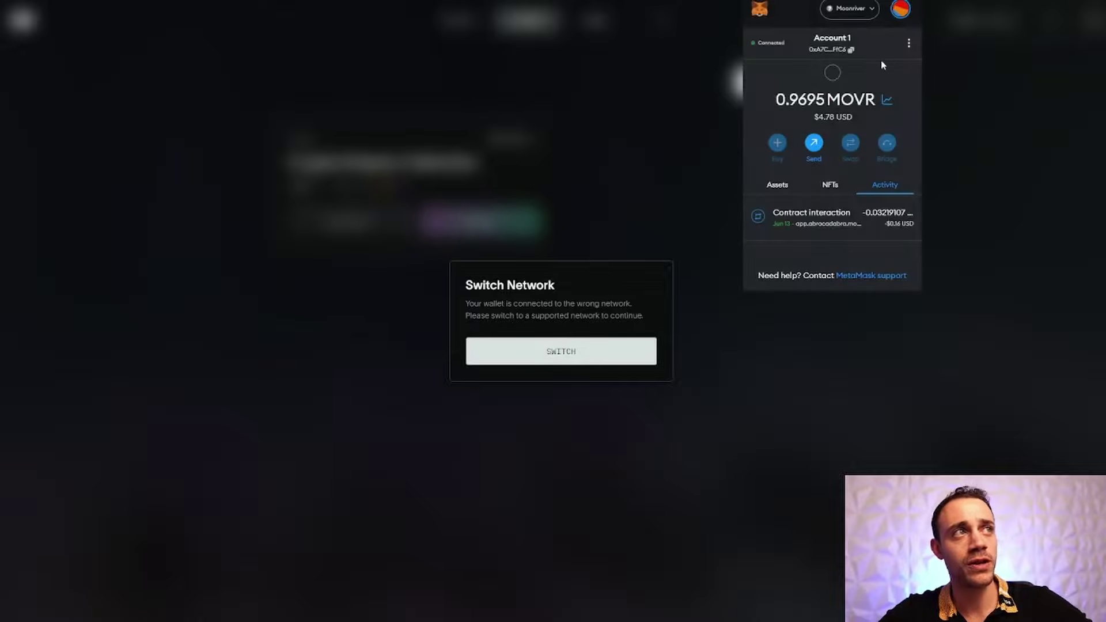
click(852, 20)
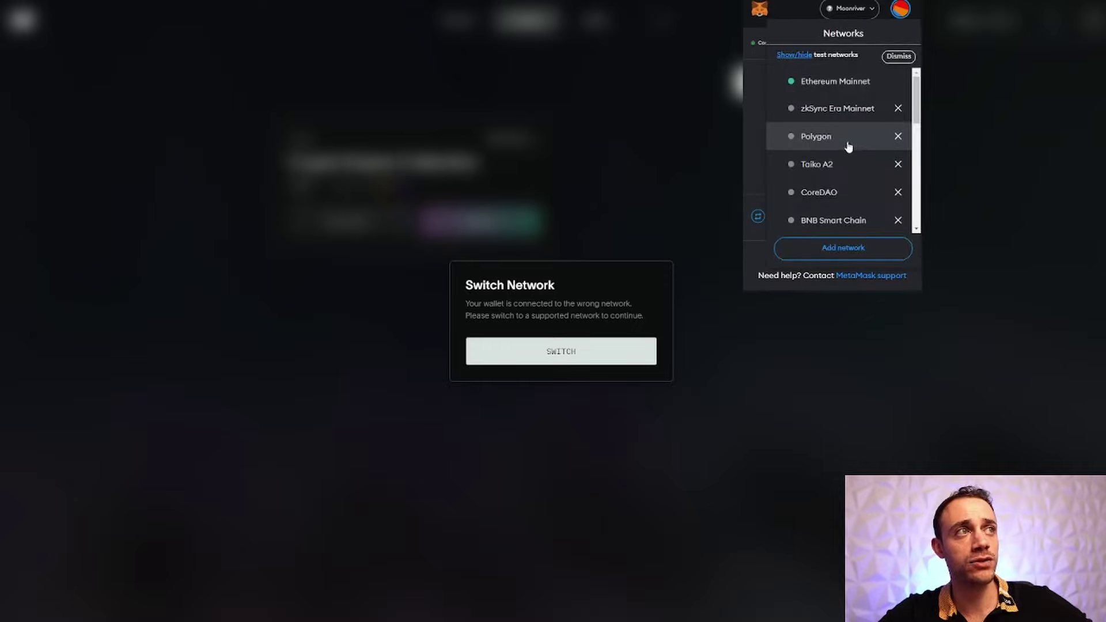
click(843, 220)
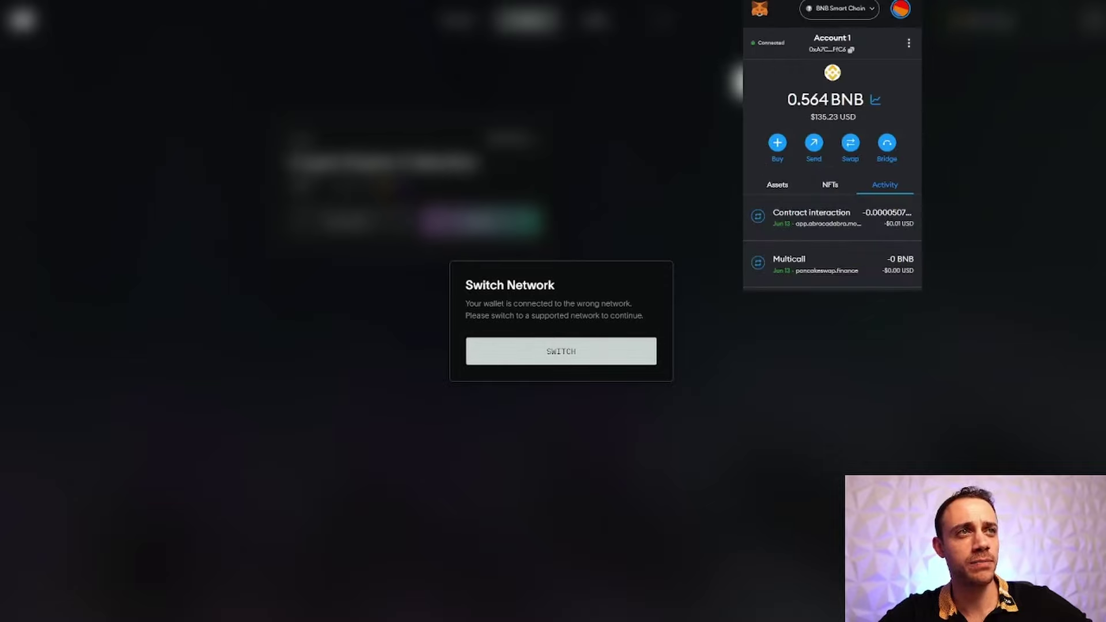
click(562, 351)
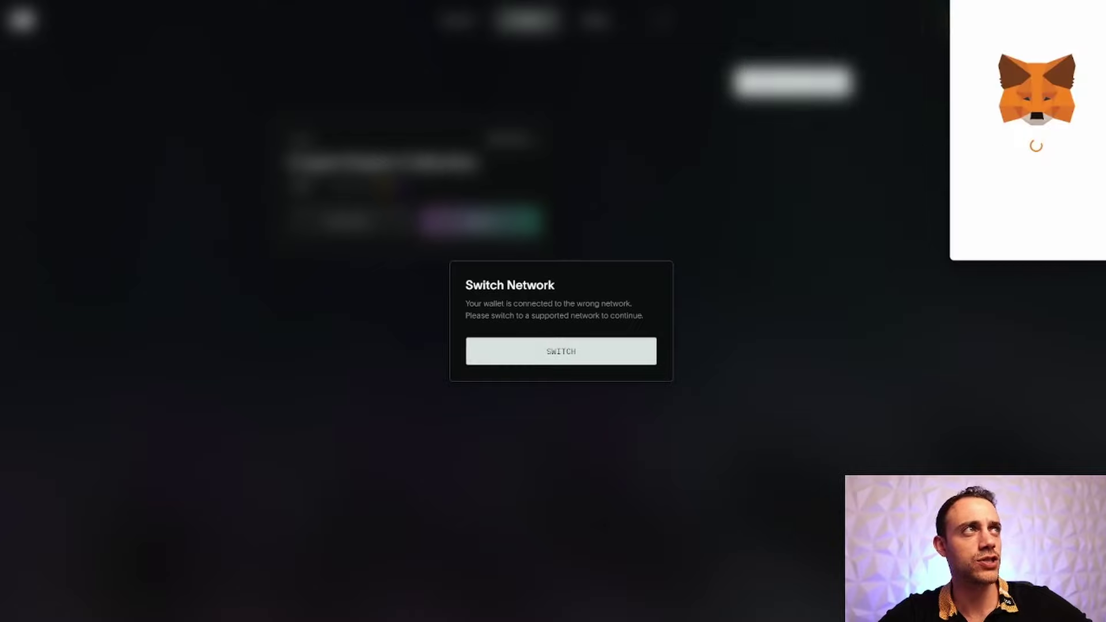
click(1077, 239)
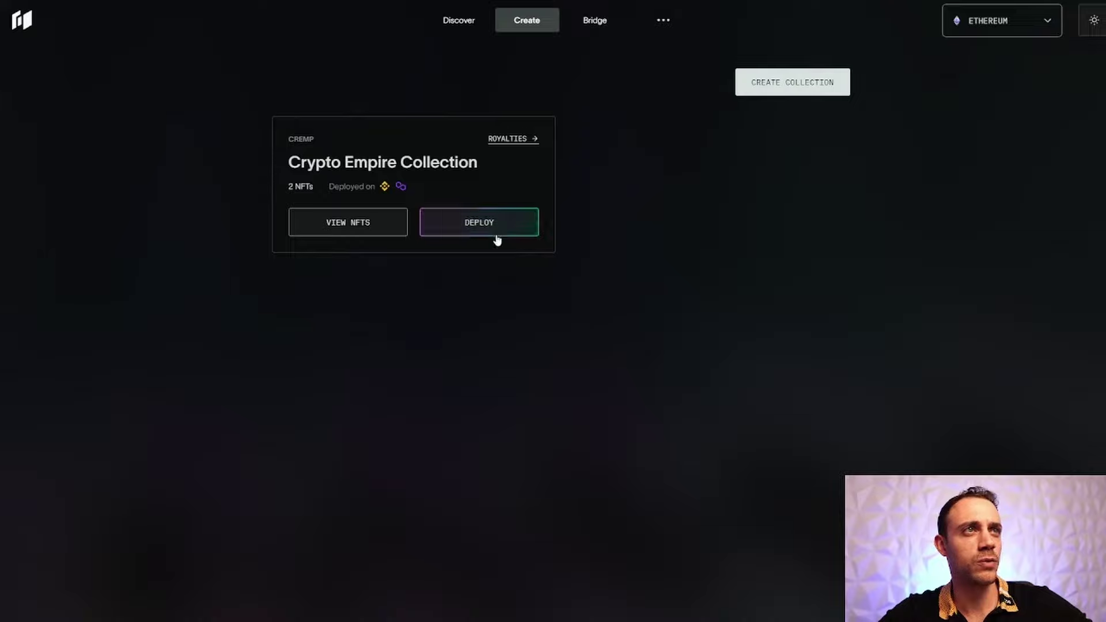
Choose BNB Chain as Holograph's network and approve the network switch in MetaMask.
click(966, 21)
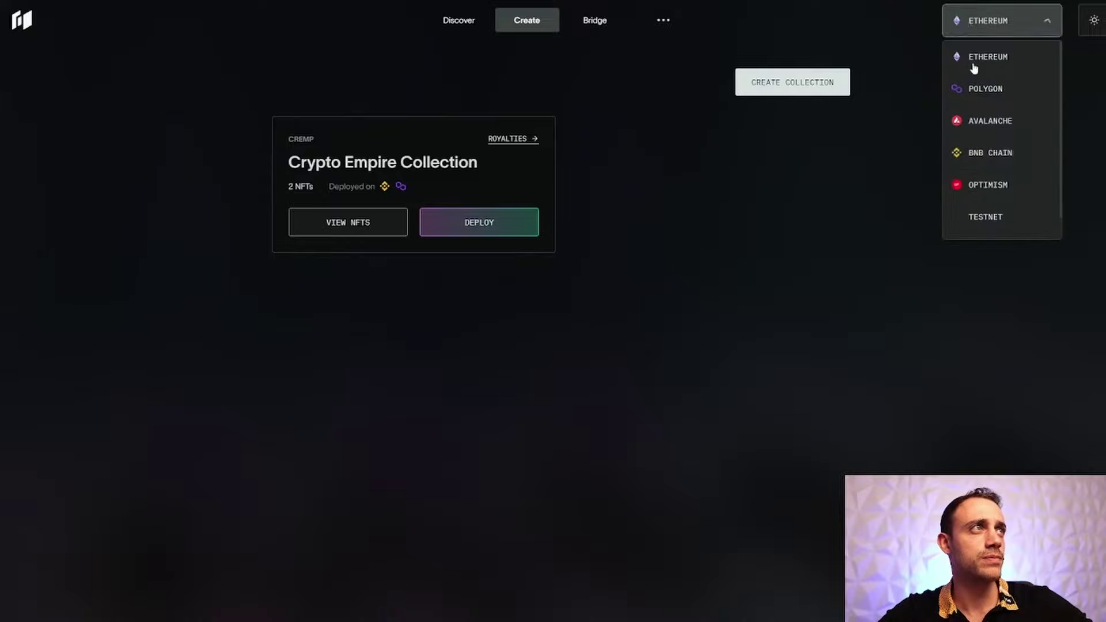
click(961, 151)
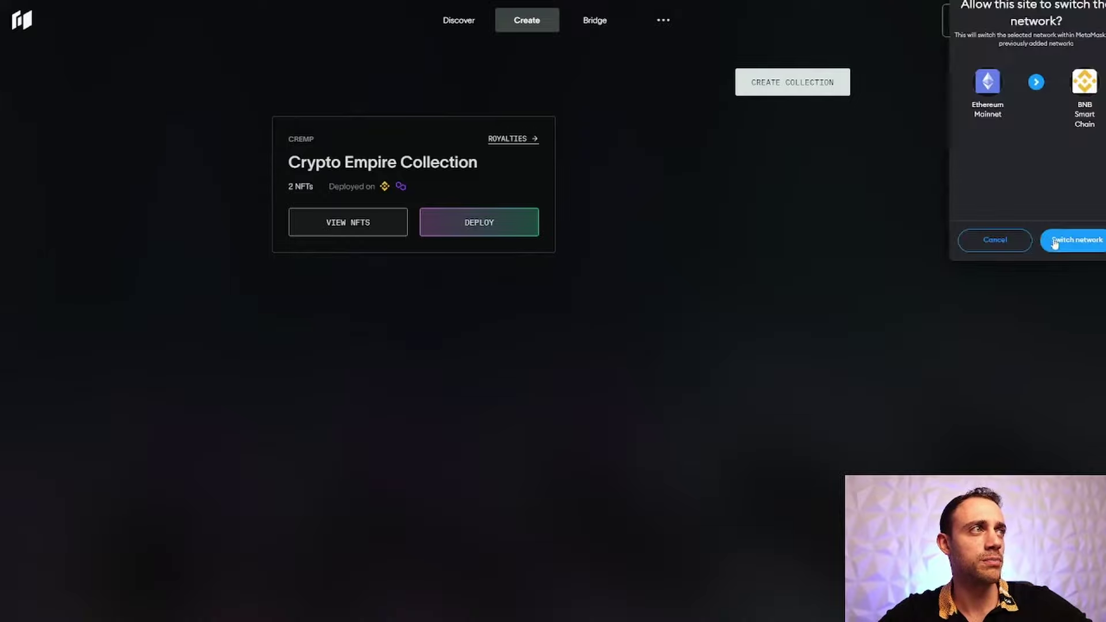
click(1057, 240)
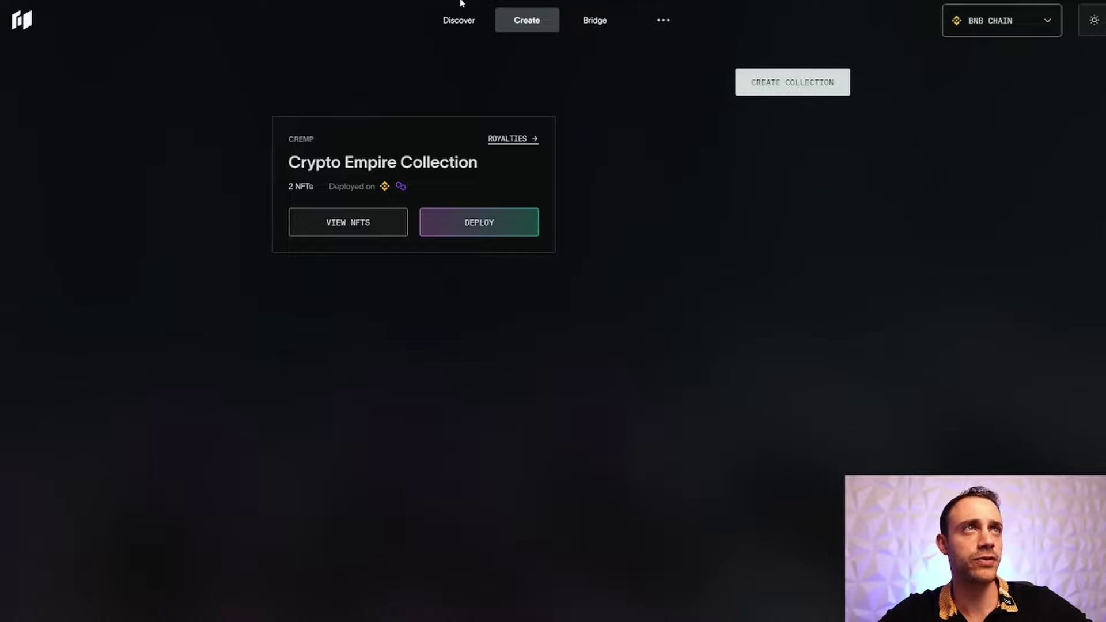
View Holograph's multichain open editions, and return to the page for creating single NFTs.
mouse_move(472, 20)
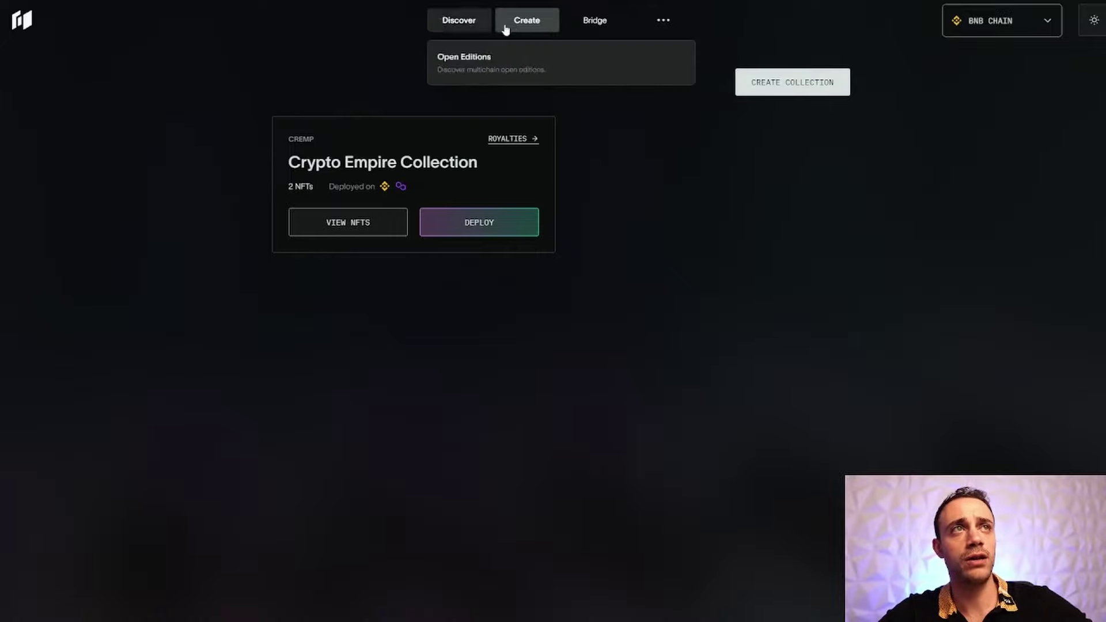
click(480, 72)
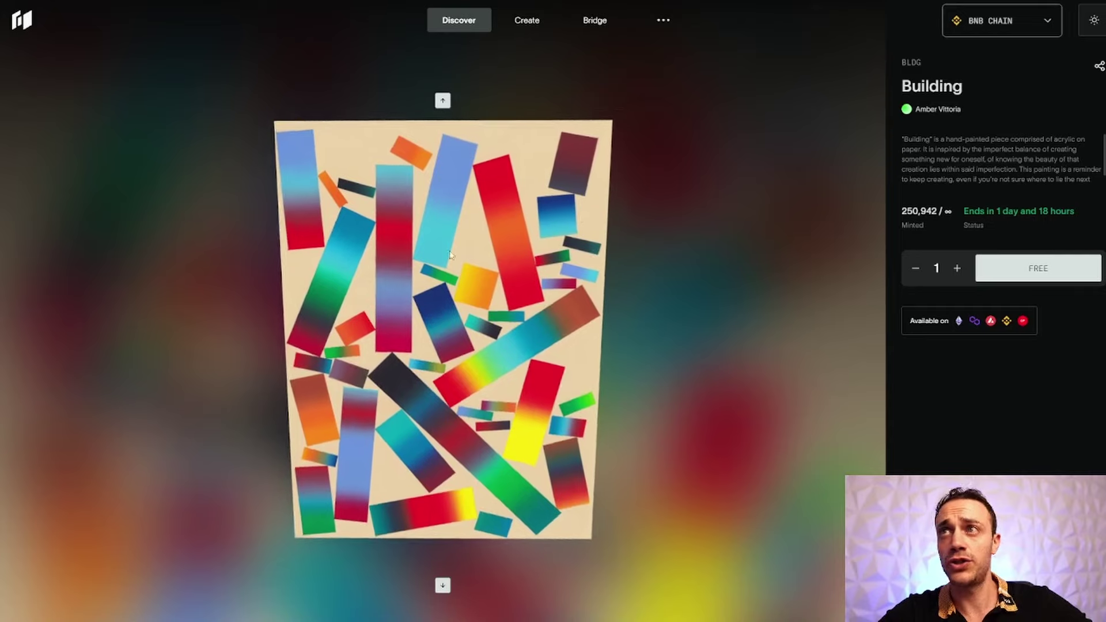
mouse_move(536, 21)
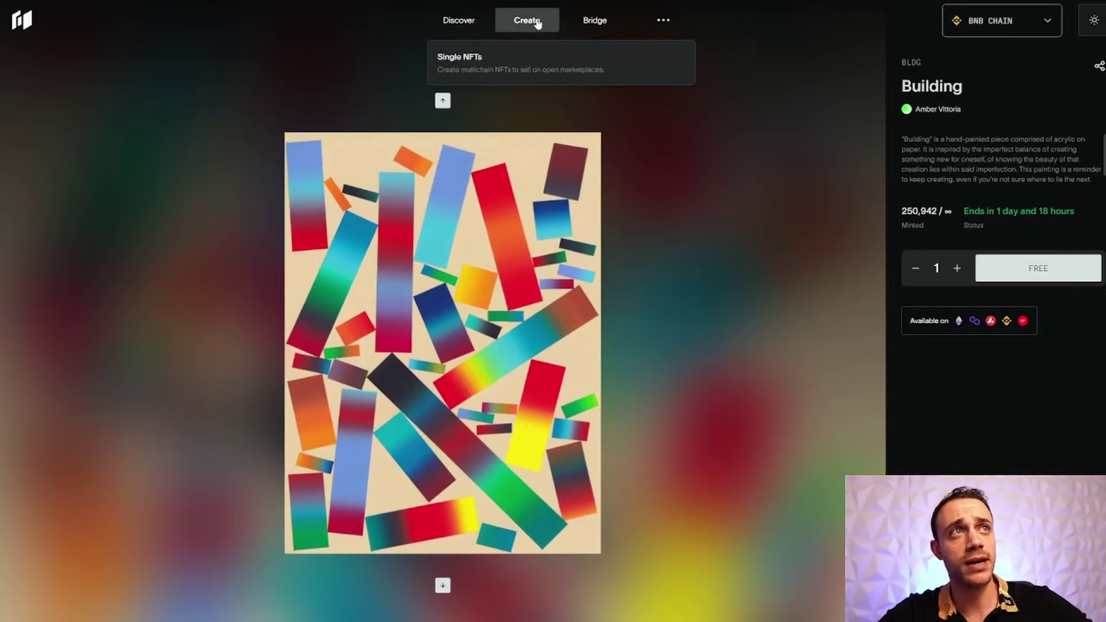
click(474, 58)
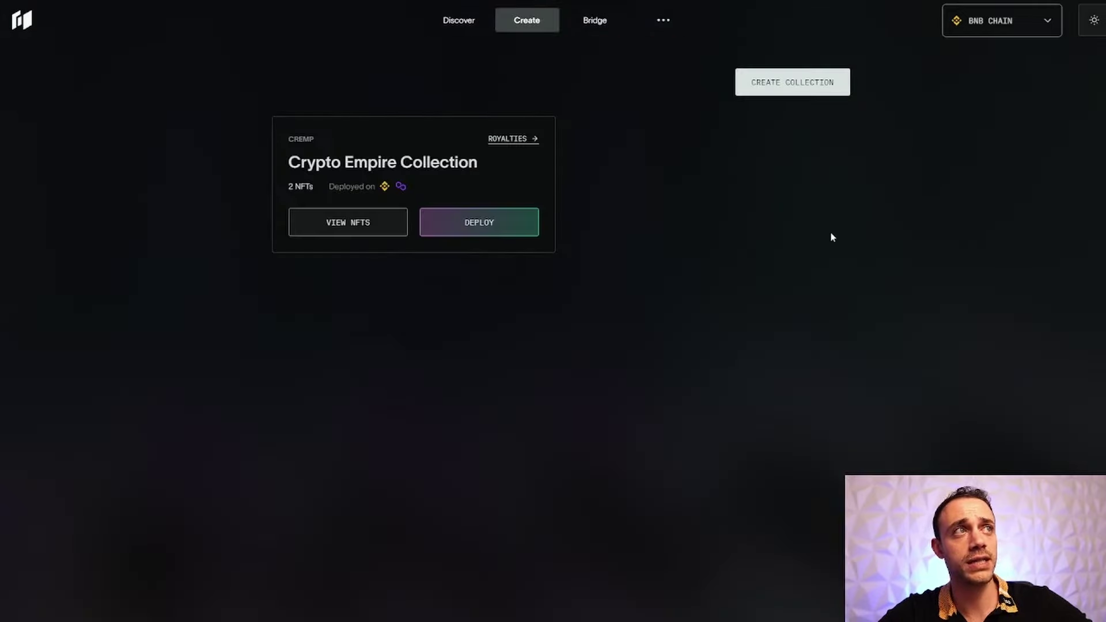
Start a new collection and enter the name Beastmode Collection and the symbol BMC.
click(767, 97)
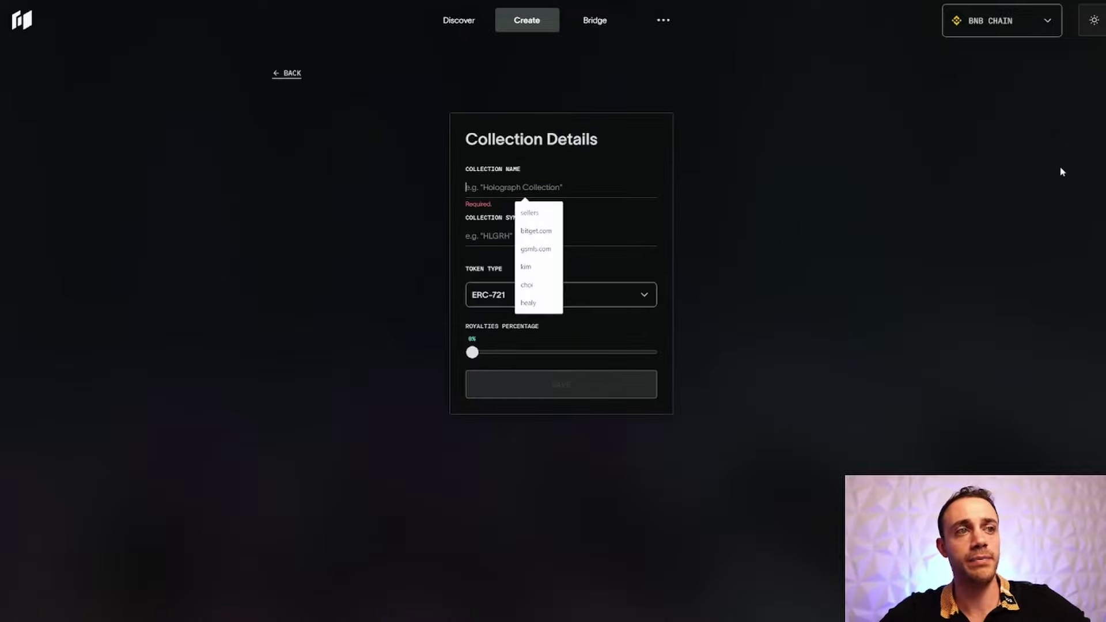
text(Bea)
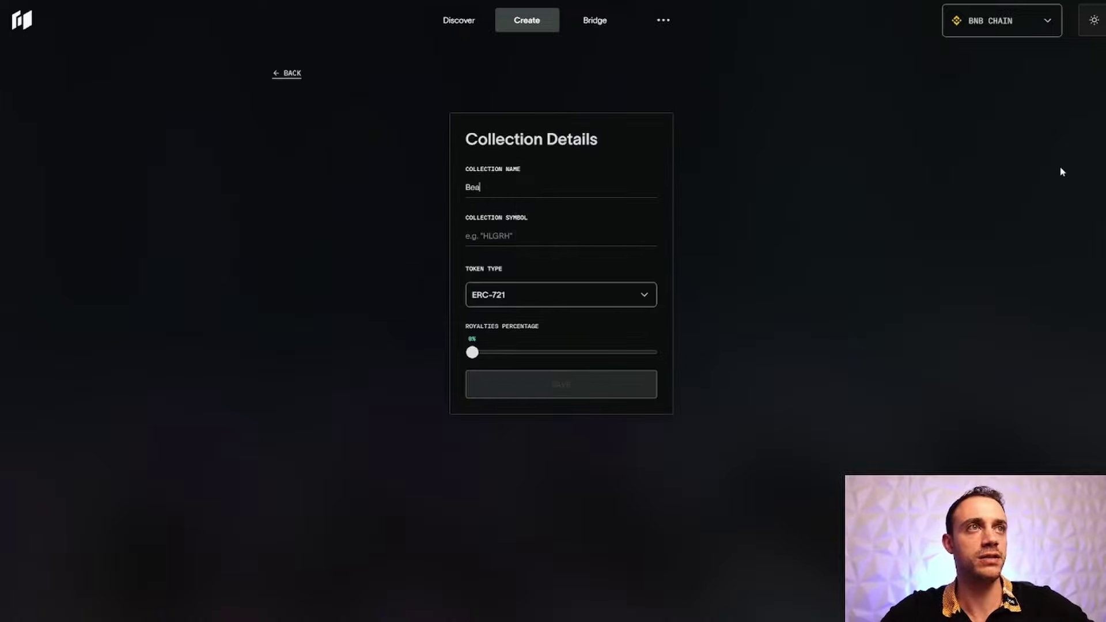
text(stmode Collectio)
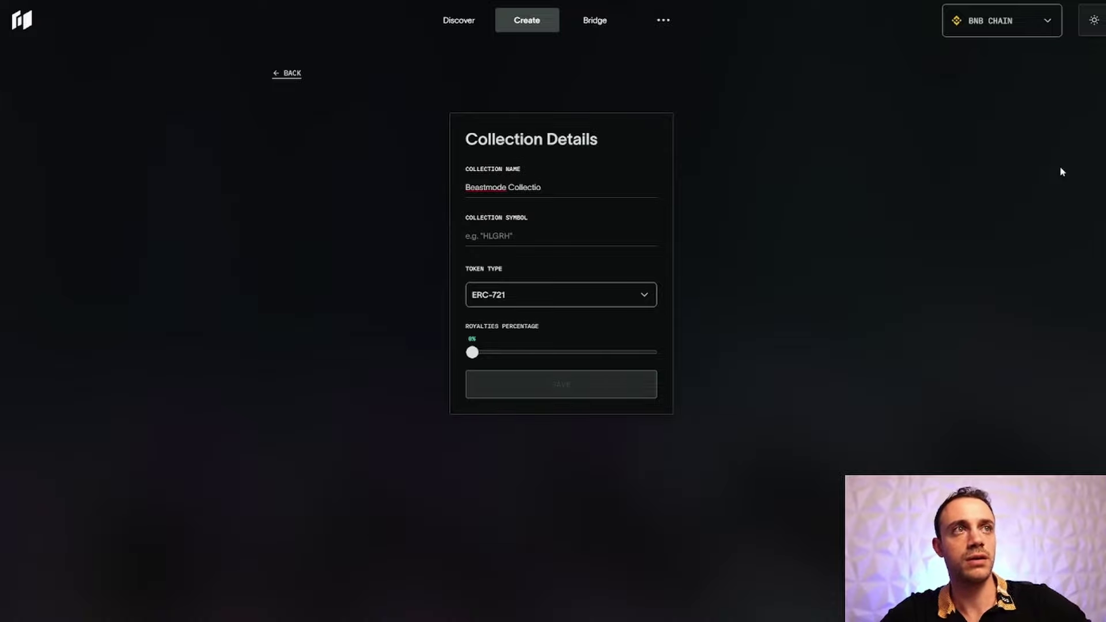
text(n)
key(Tab)
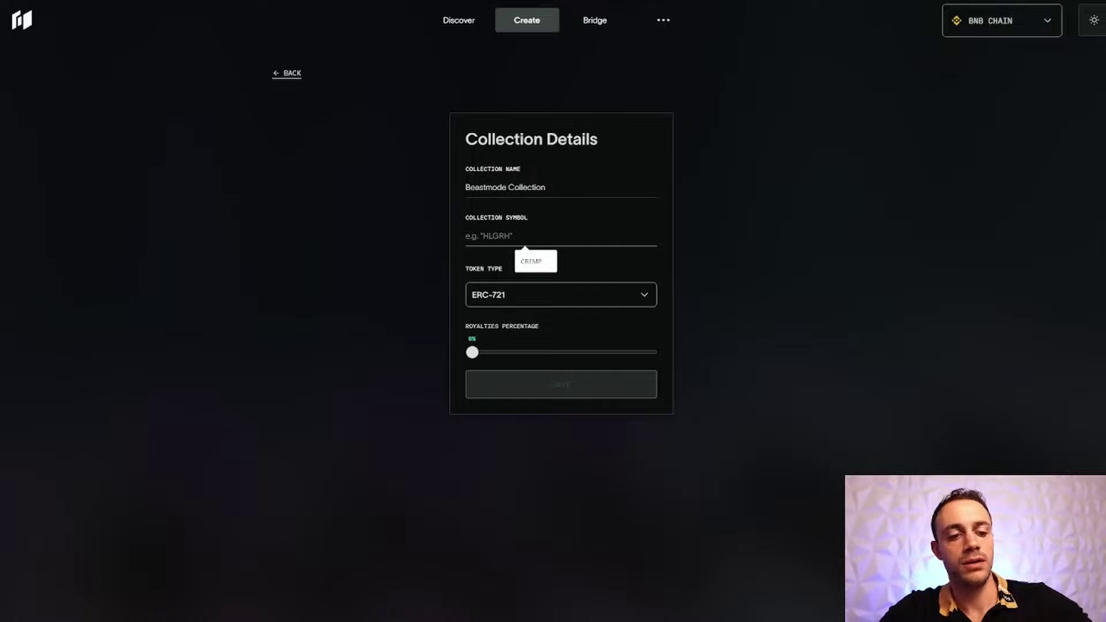
text(BMC)
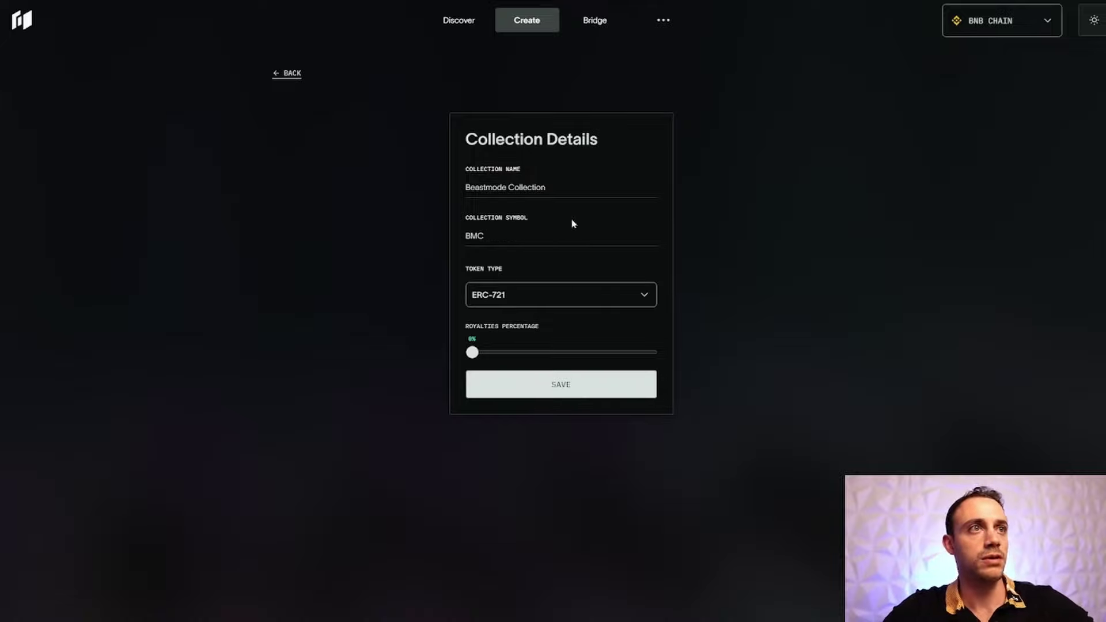
Choose ERC-721 as the token type and save the collection details.
click(574, 303)
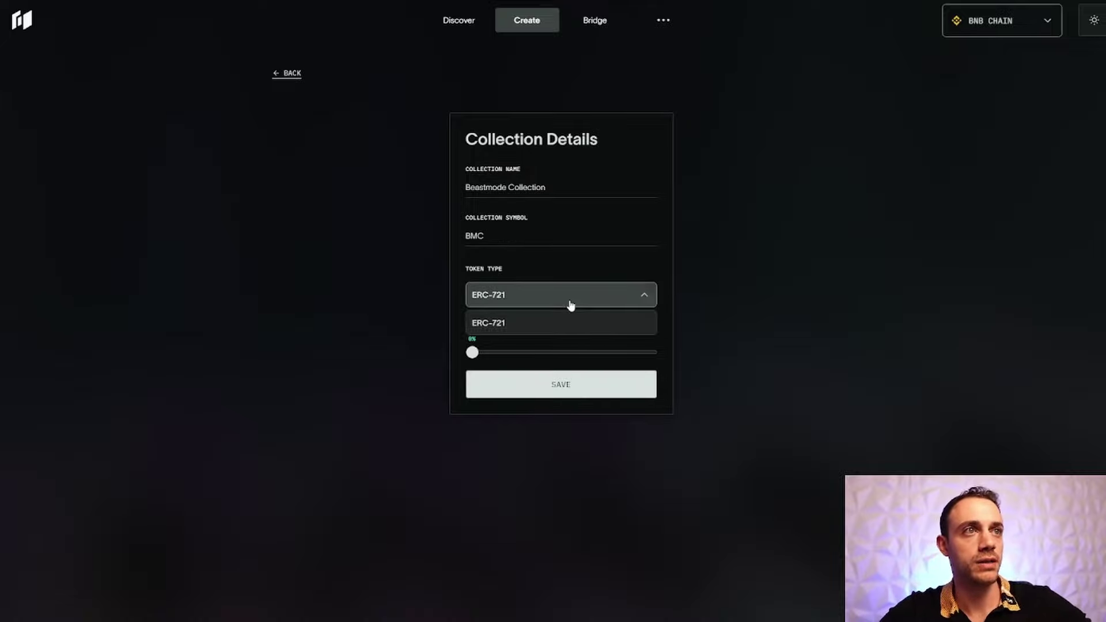
click(599, 321)
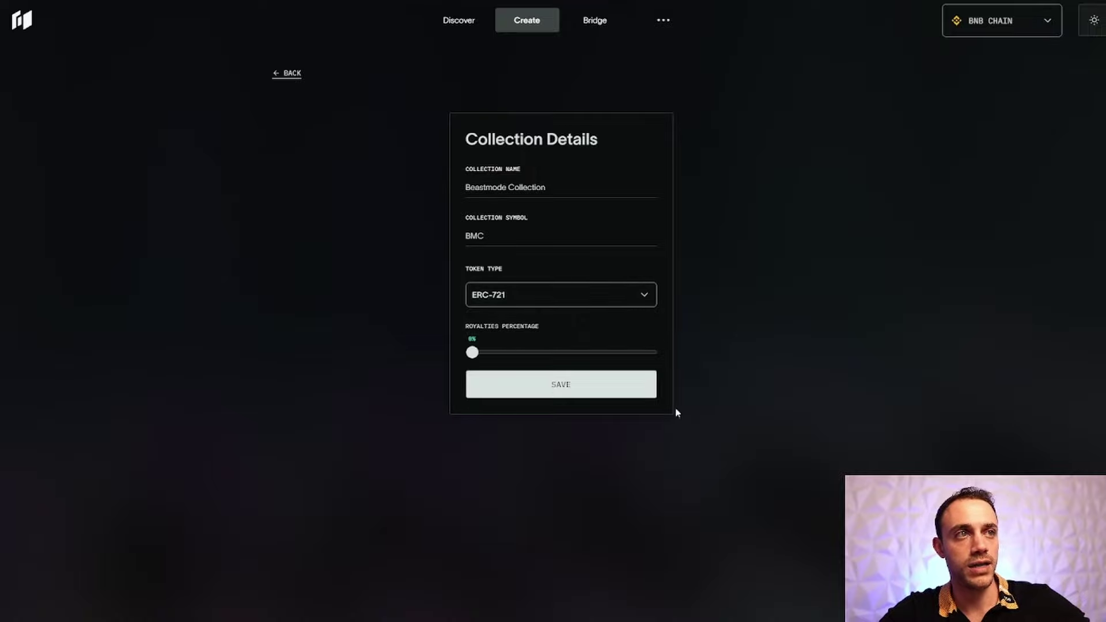
click(550, 385)
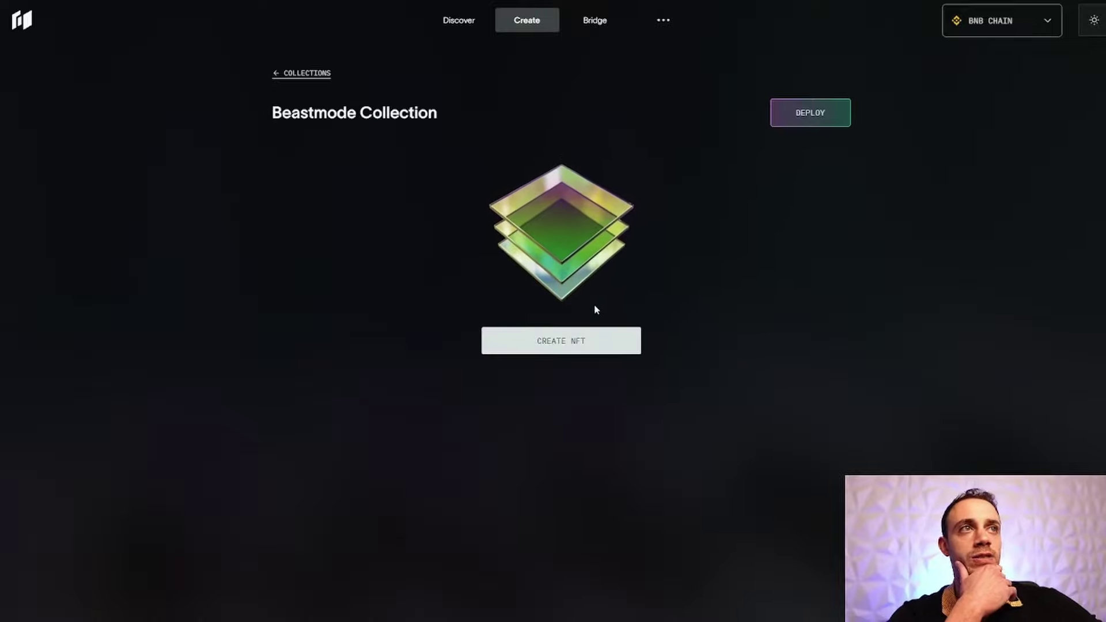
Start a new NFT in the Beastmode Collection and upload the image "wall st cheat sheet" as its media.
click(563, 341)
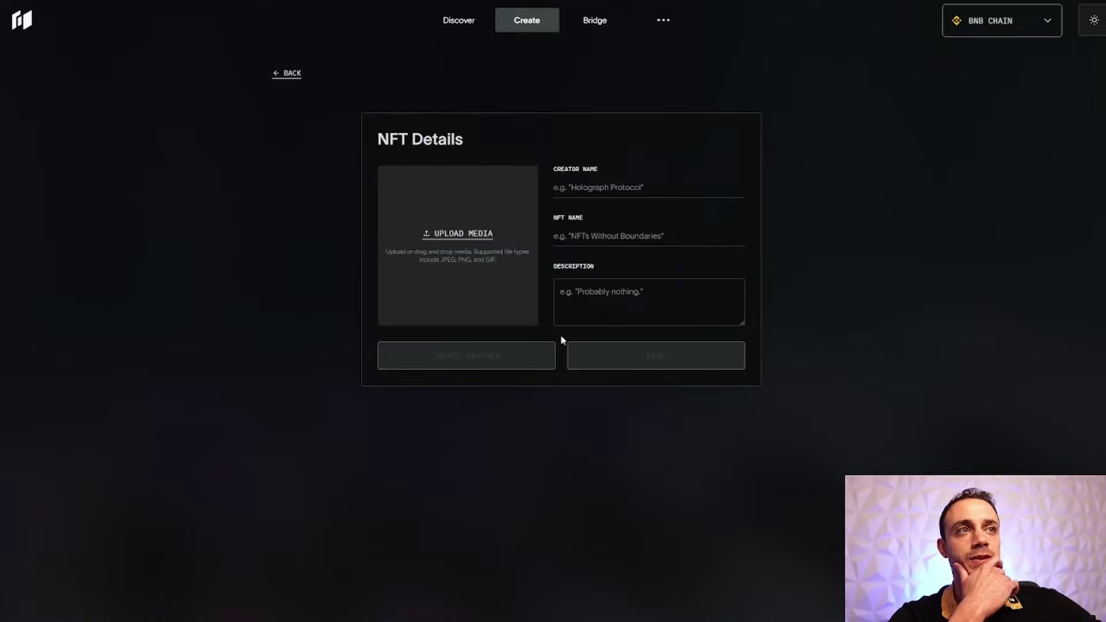
click(472, 232)
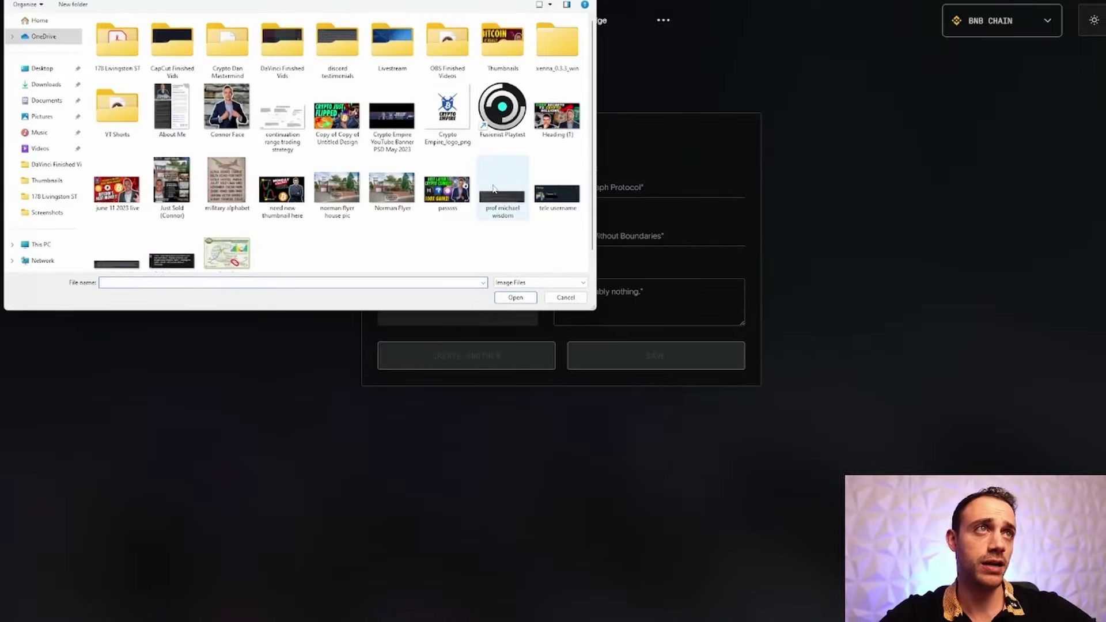
scroll(403, 124, down, 1)
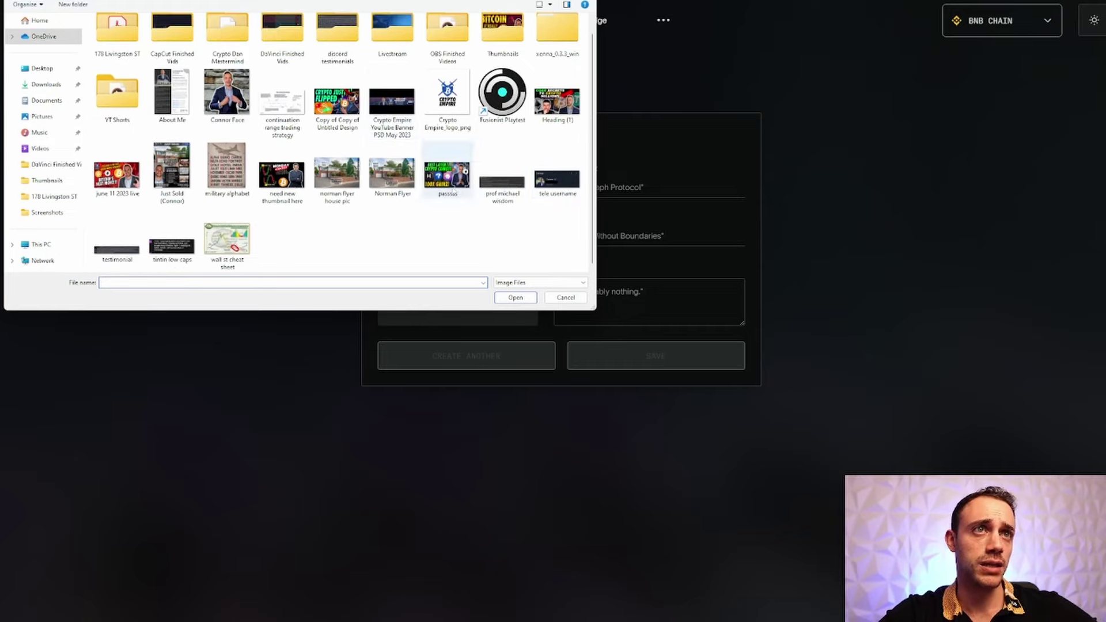
click(214, 245)
click(515, 298)
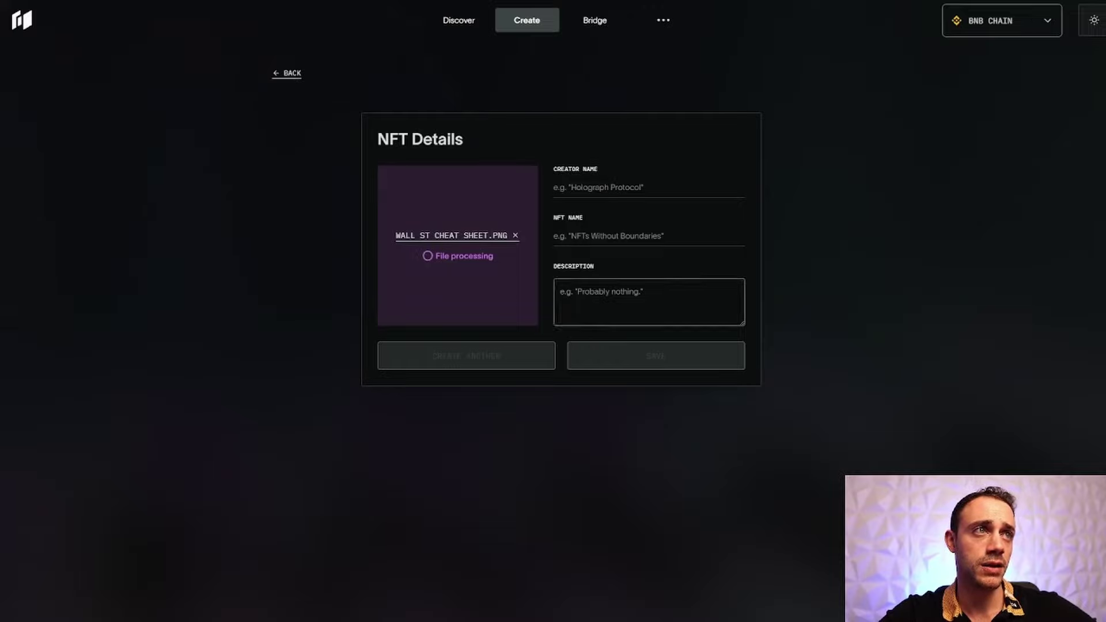
Fill in the creator's name and set the NFT name to "Wall St Cheat Sheet".
click(611, 186)
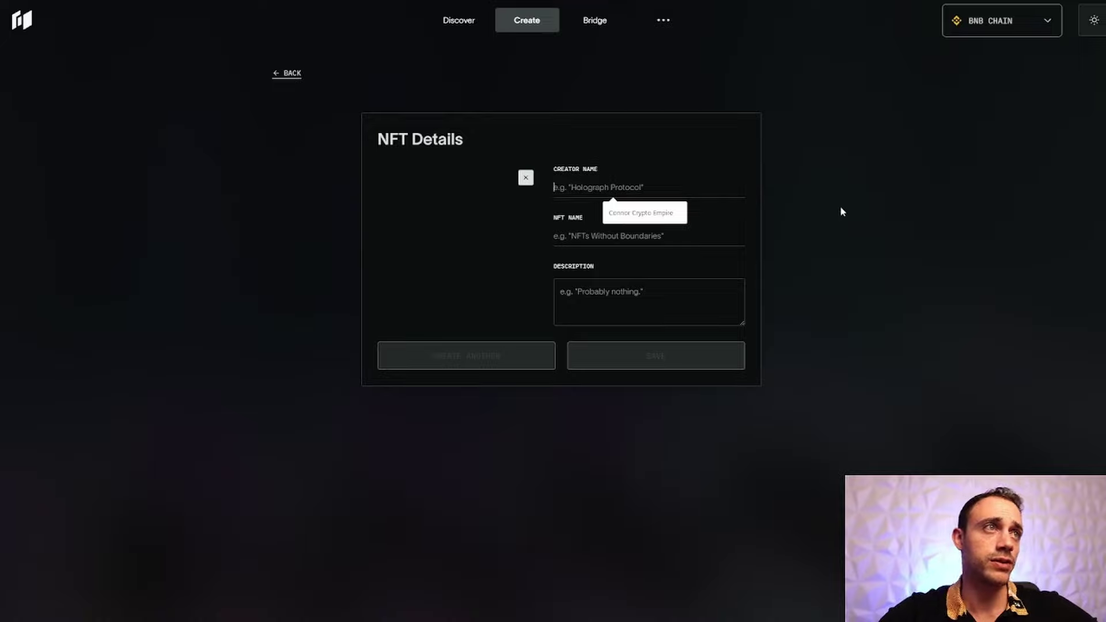
text(C )
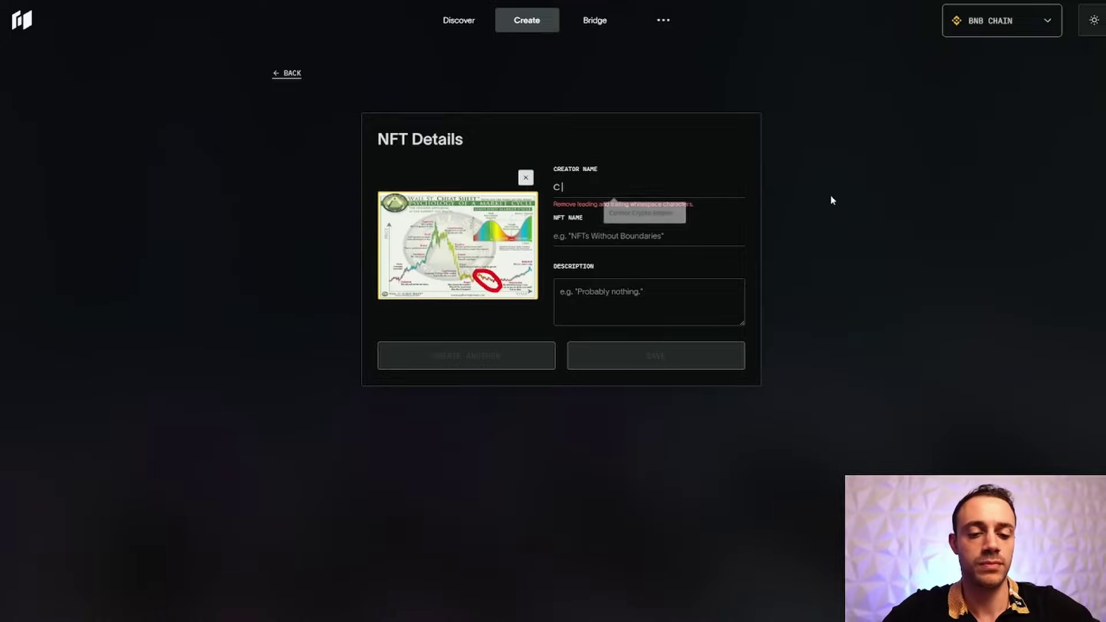
text(Money)
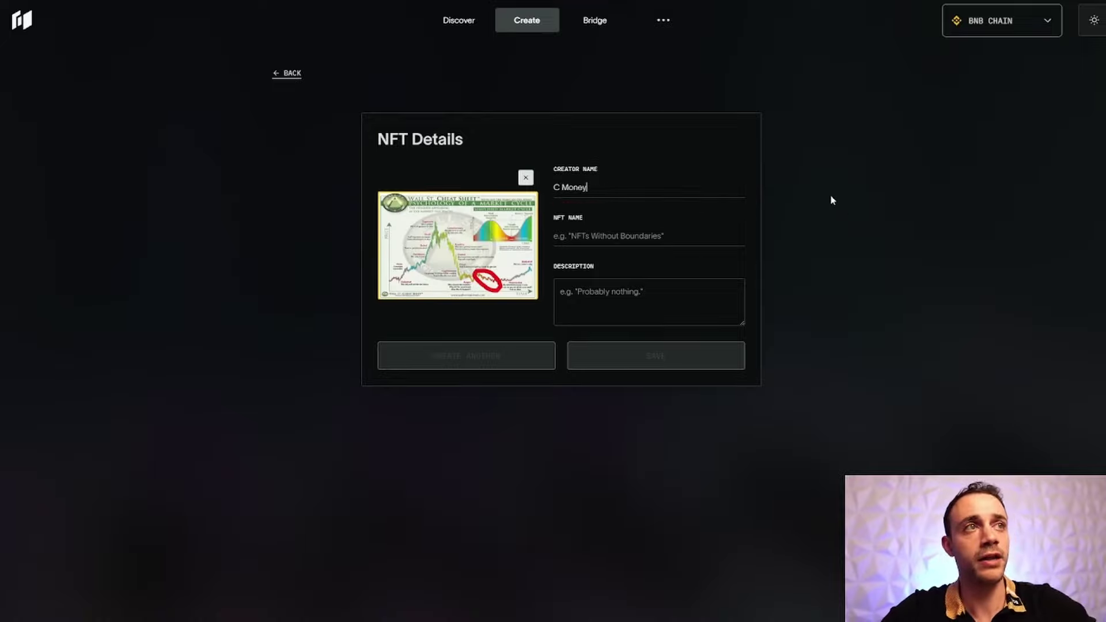
click(611, 233)
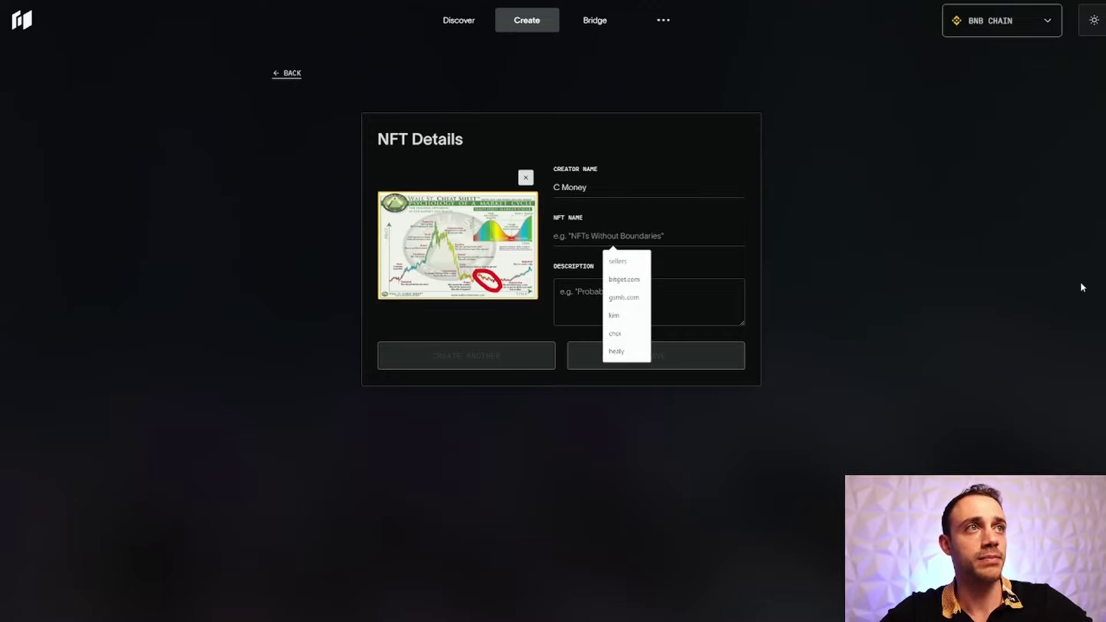
text(Wall)
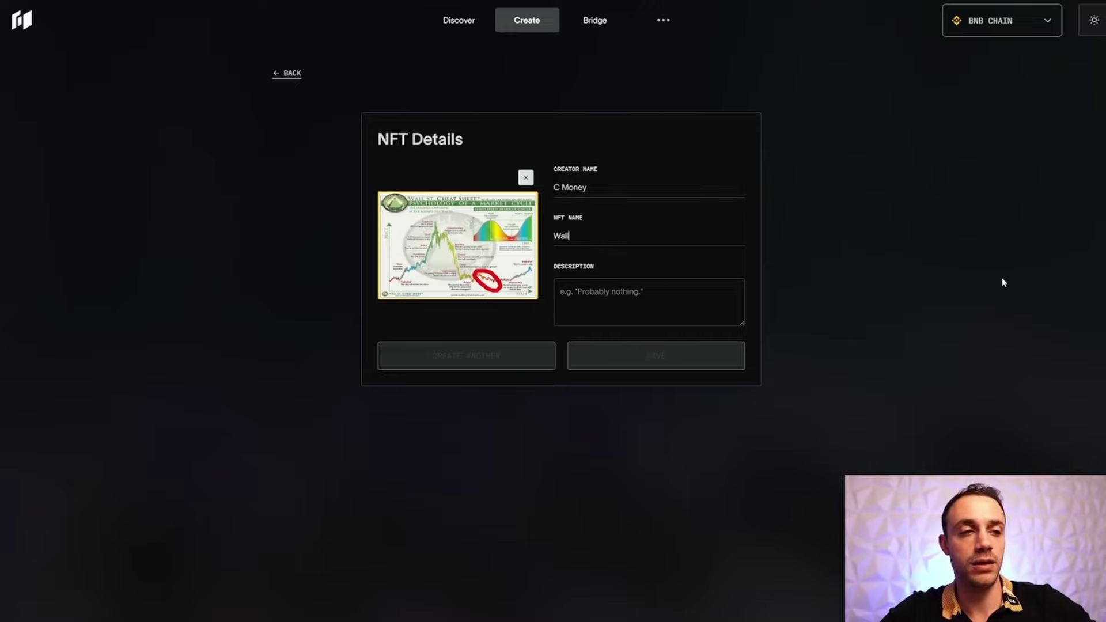
text( St Cheat Sheet)
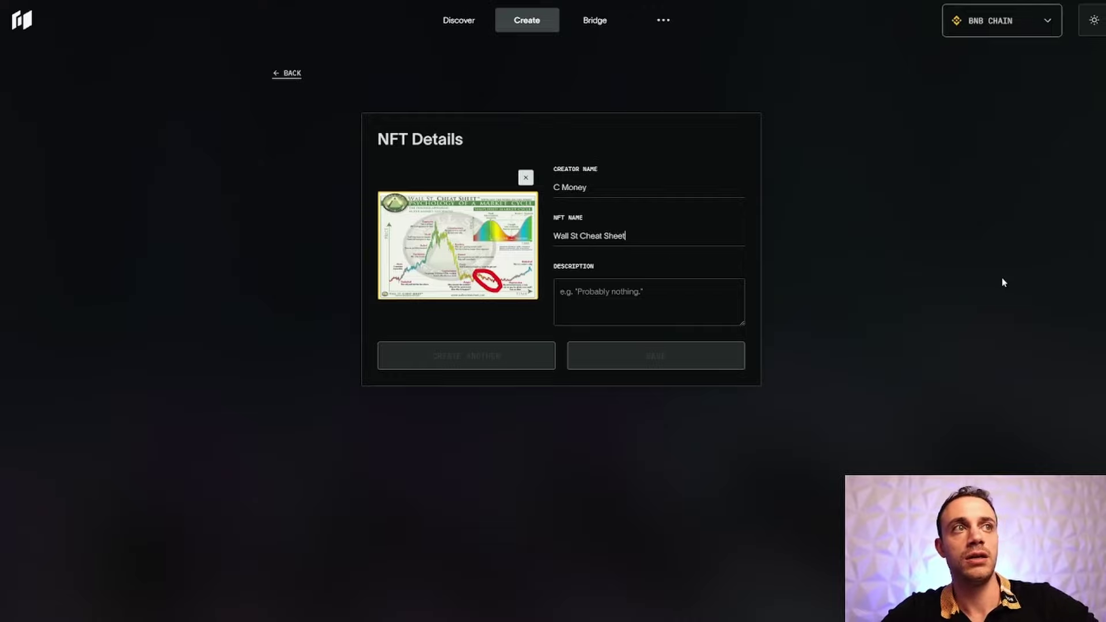
Set the NFT description to "An image of the infamous bull/bear market cycle that plays out over and over again." and save the NFT.
key(Tab)
text(A)
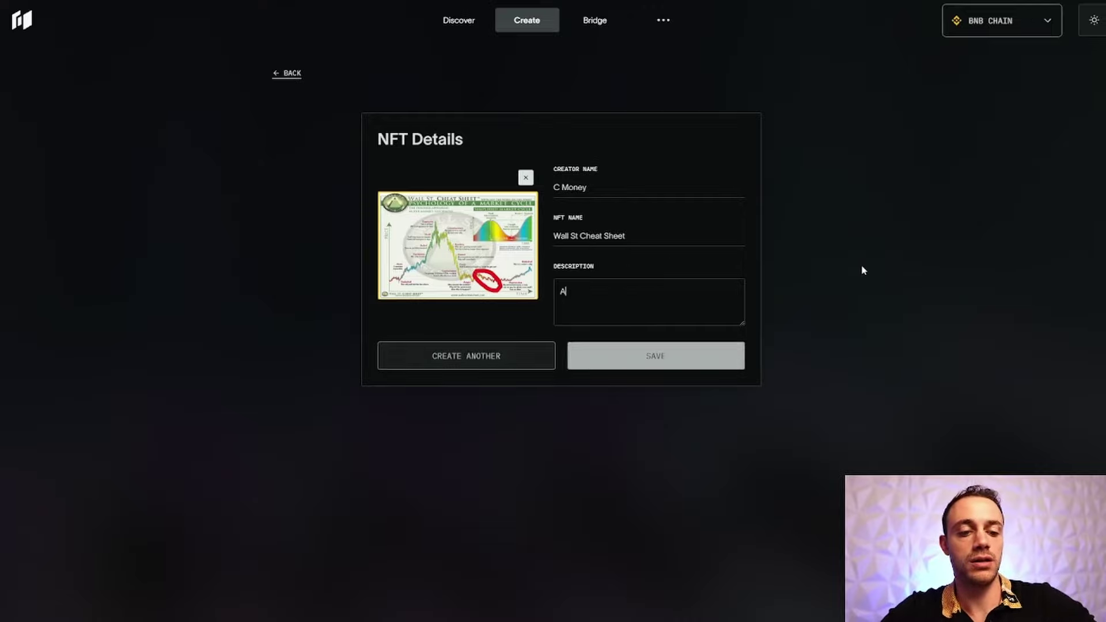
text(n image of the )
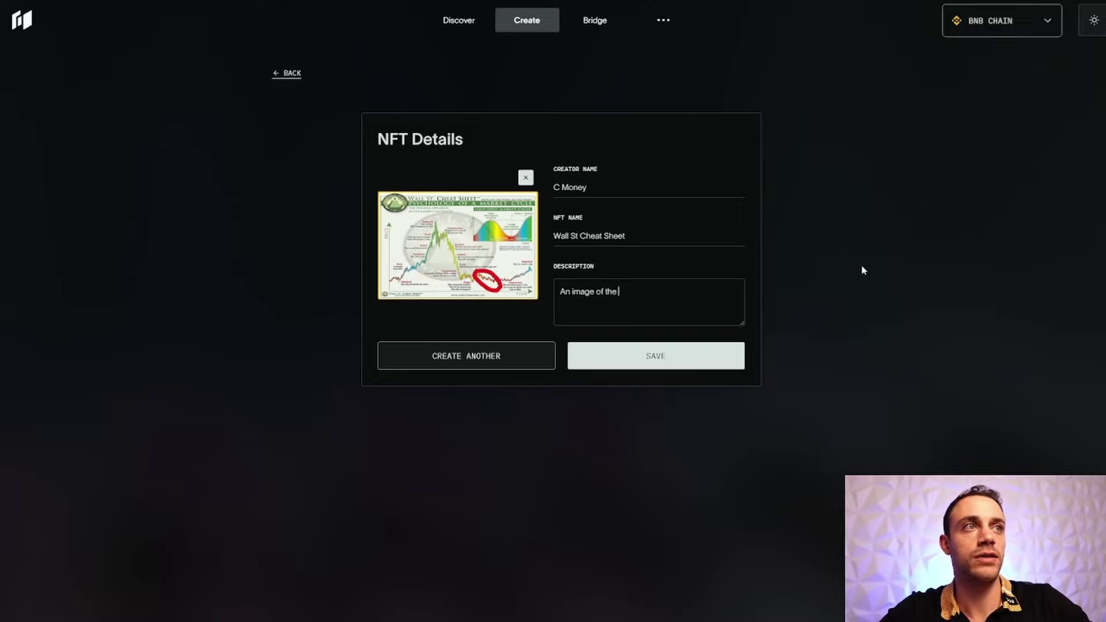
text(infamous )
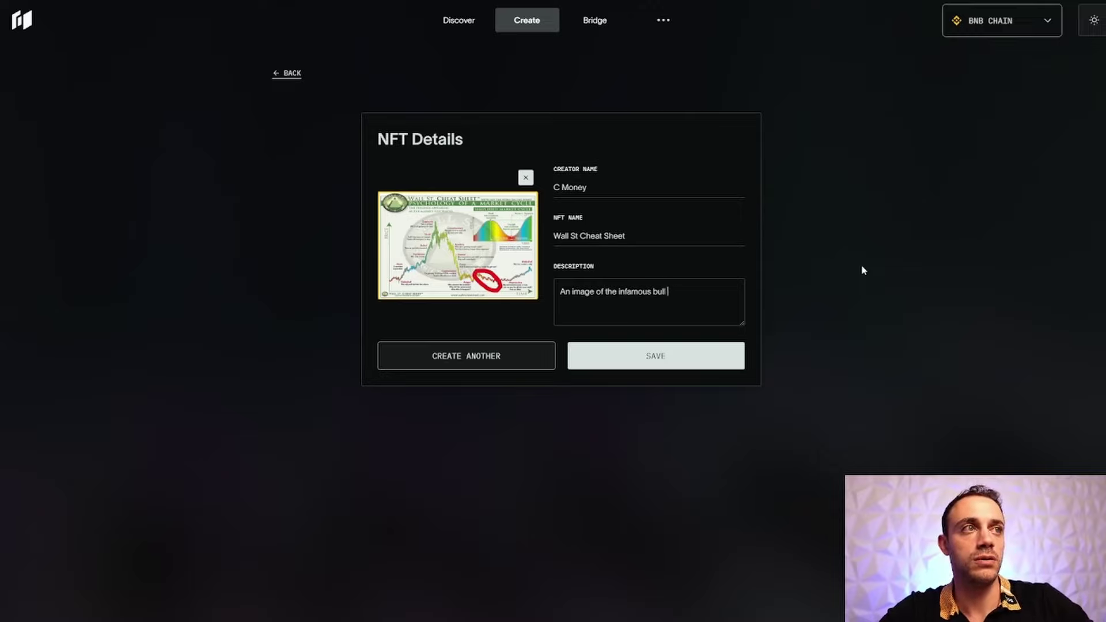
text(bull/bear market cycl)
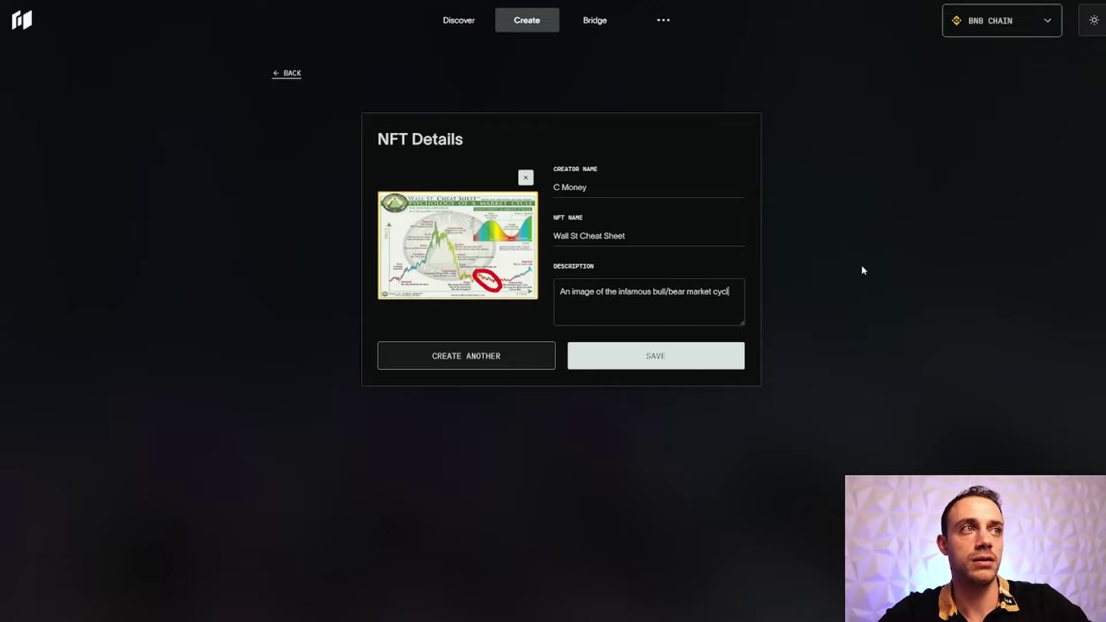
text(e that plays )
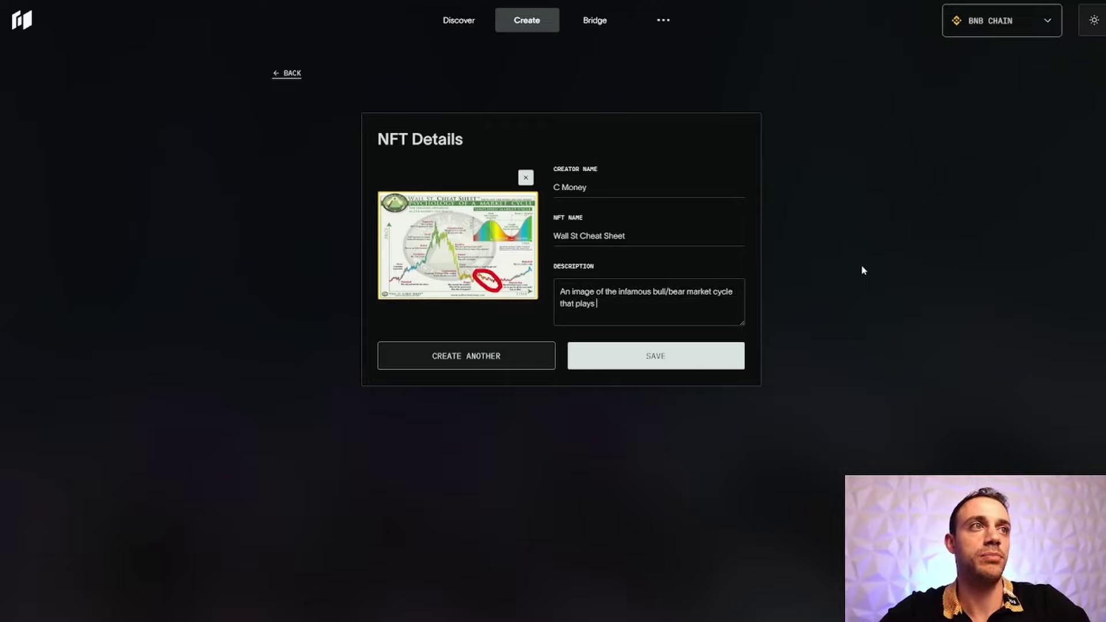
text(out over and over again.)
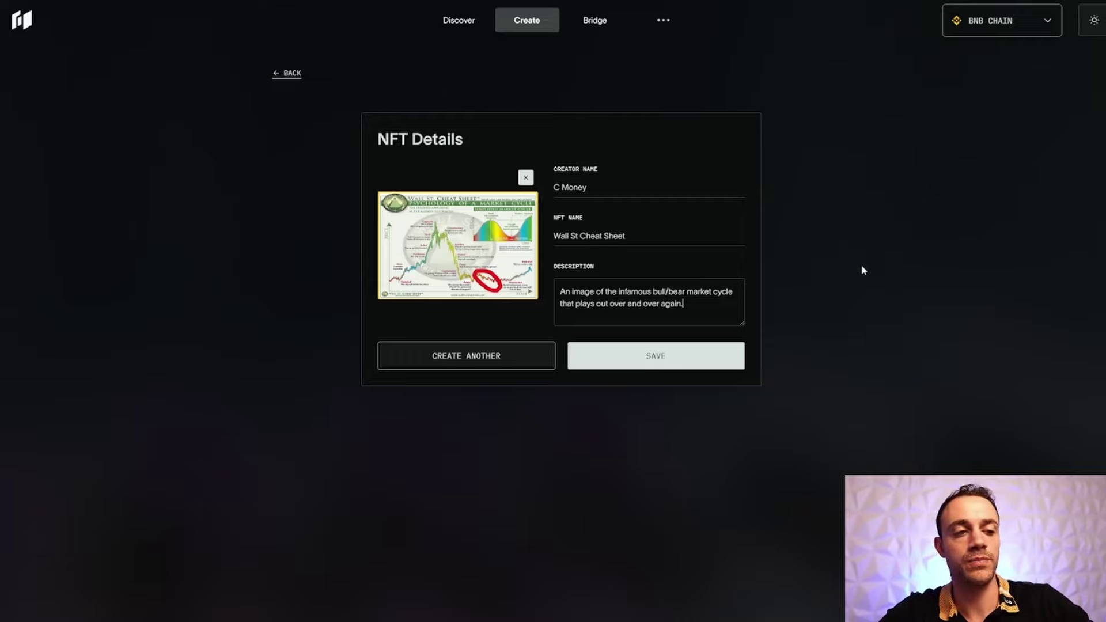
click(703, 355)
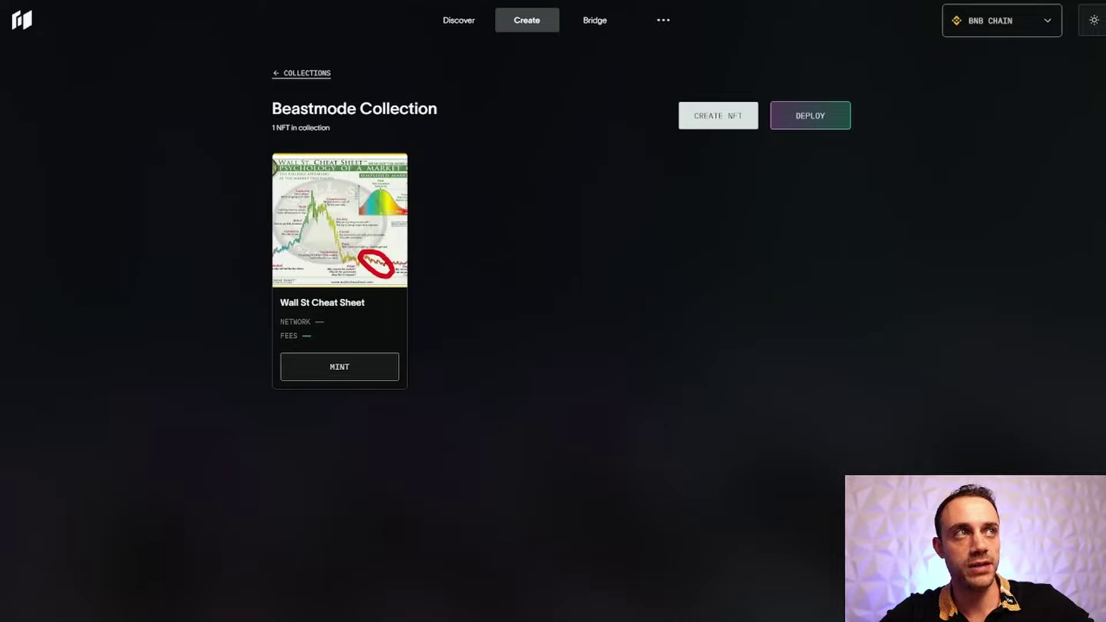
Deploy the Beastmode Collection on BNB Chain, signing the message and confirming the transaction in the wallet.
click(839, 123)
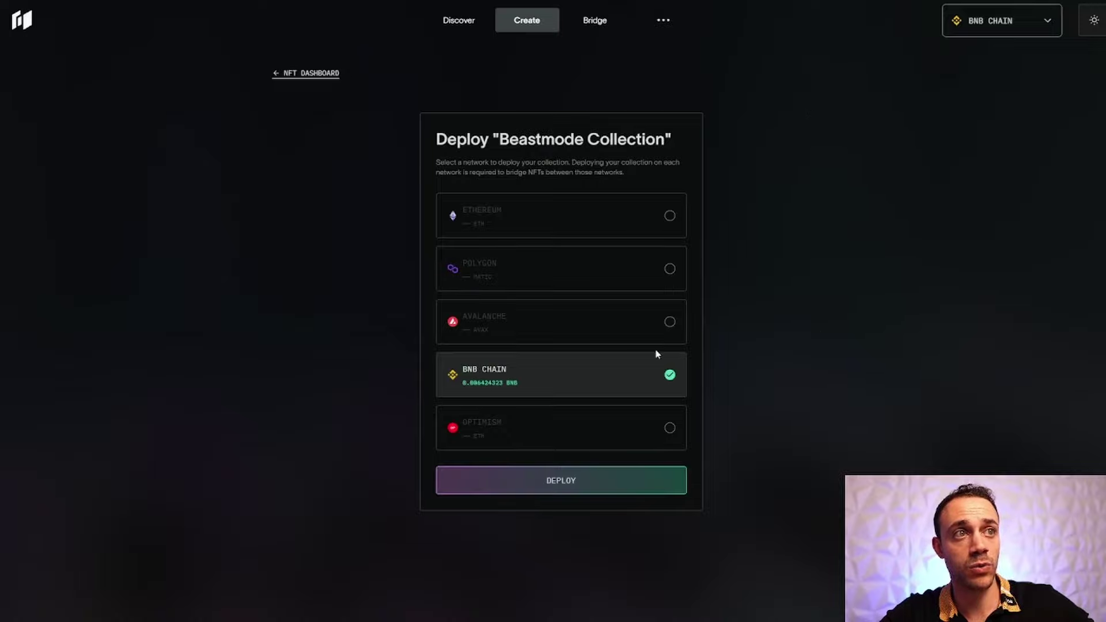
click(594, 479)
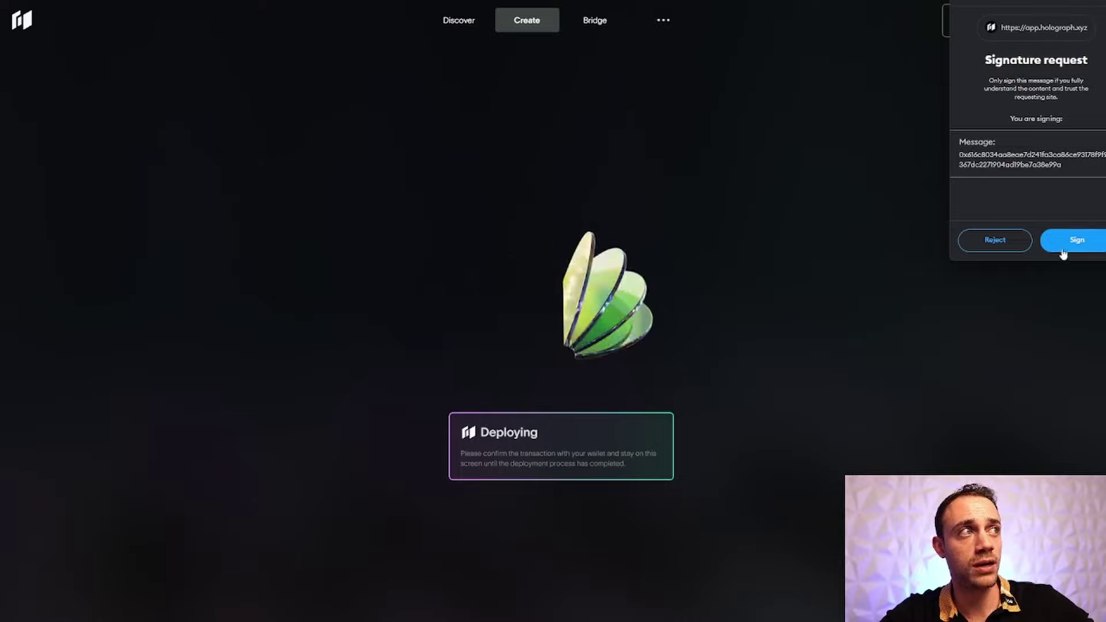
click(1064, 253)
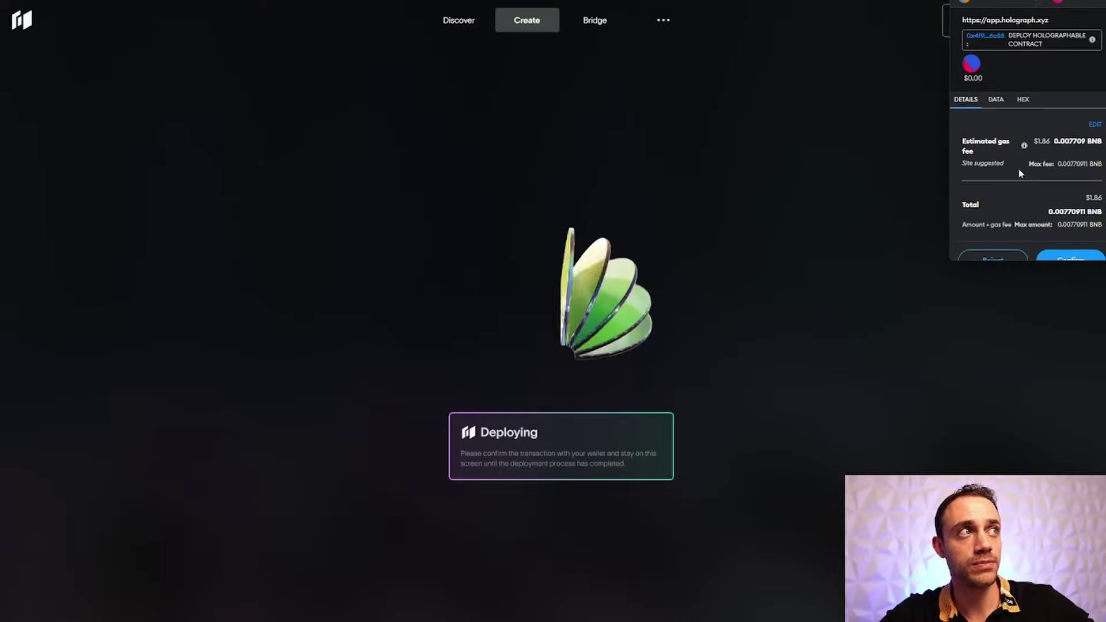
click(1083, 241)
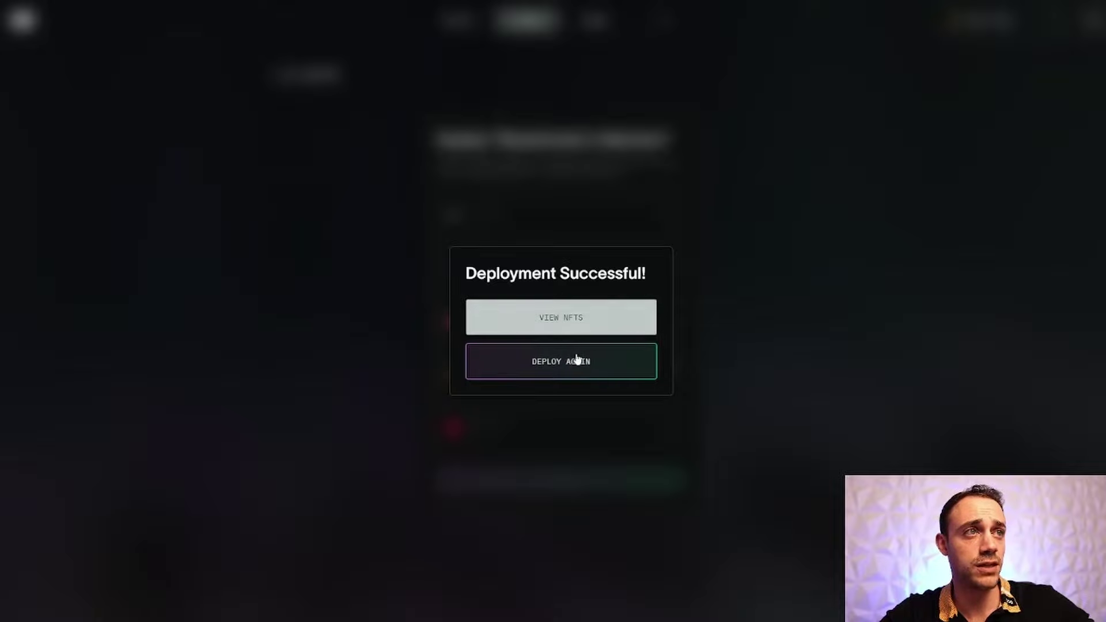
Deploy the Beastmode Collection on Avalanche as well, approving the network switch, signature and transaction in the wallet.
click(559, 365)
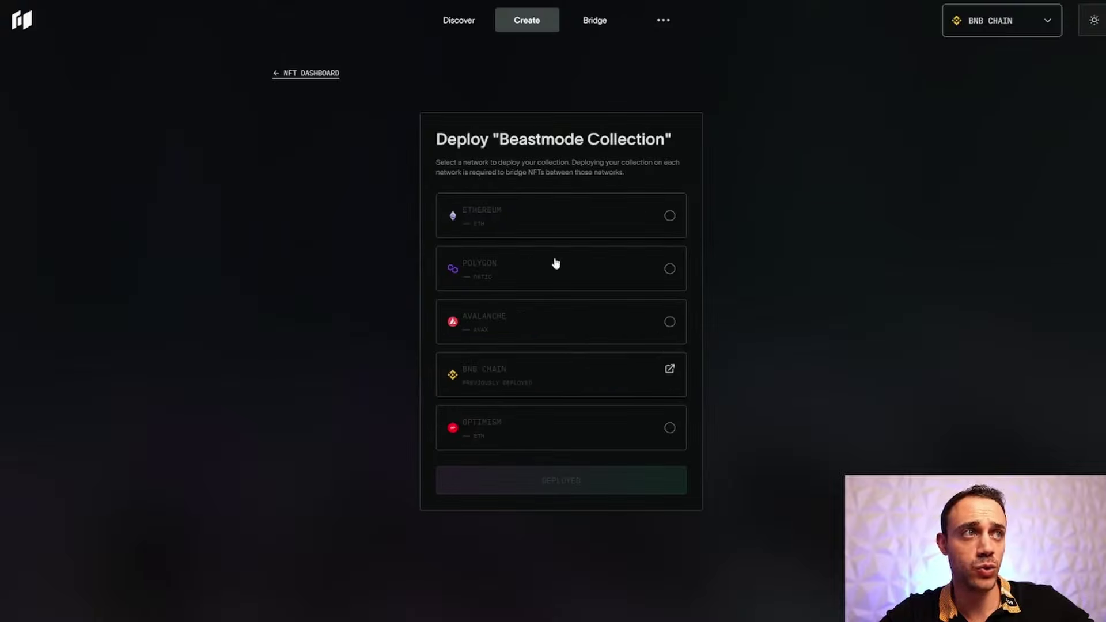
click(670, 322)
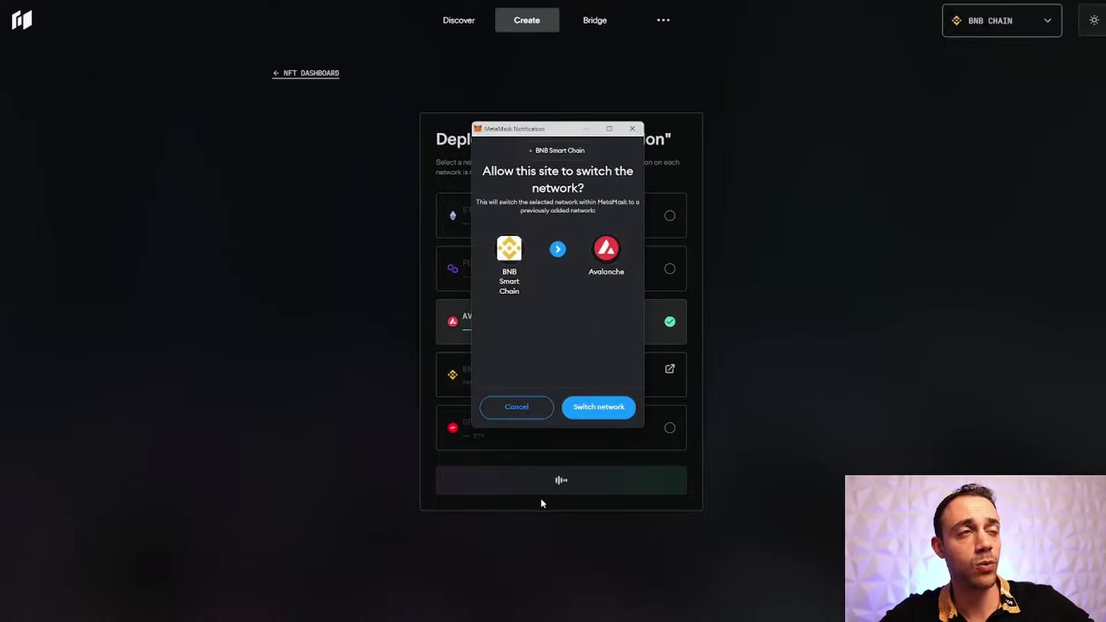
click(606, 412)
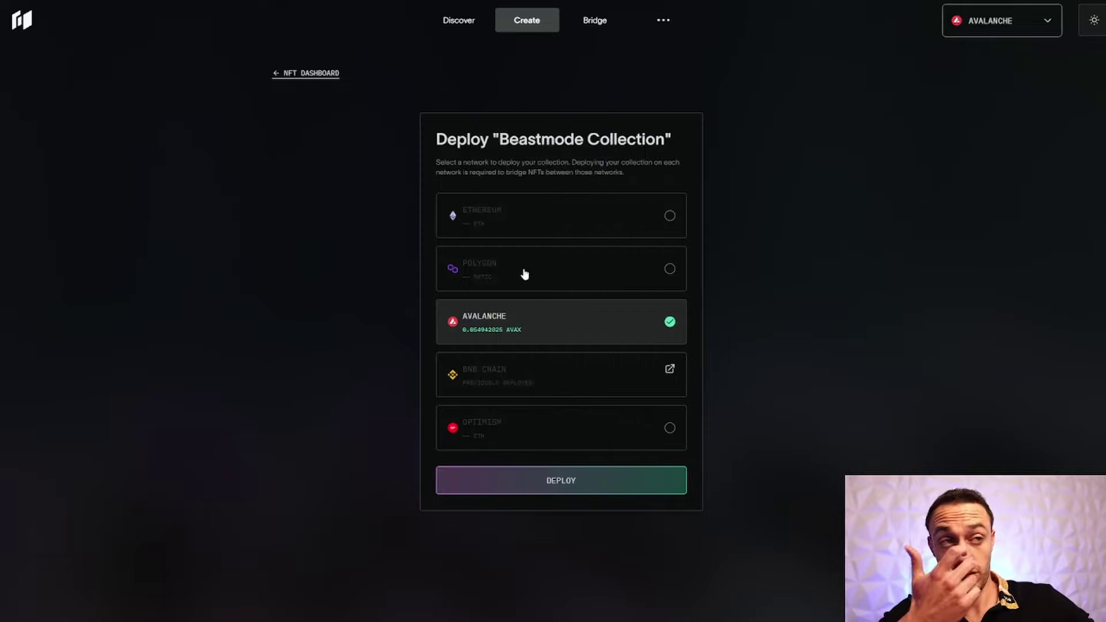
click(562, 480)
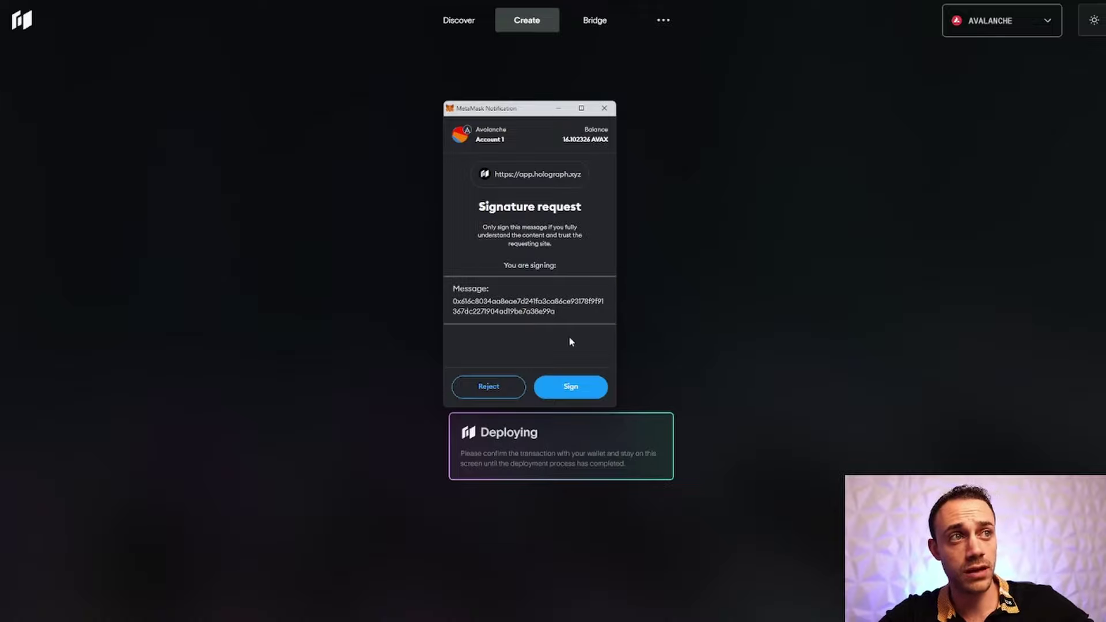
click(566, 385)
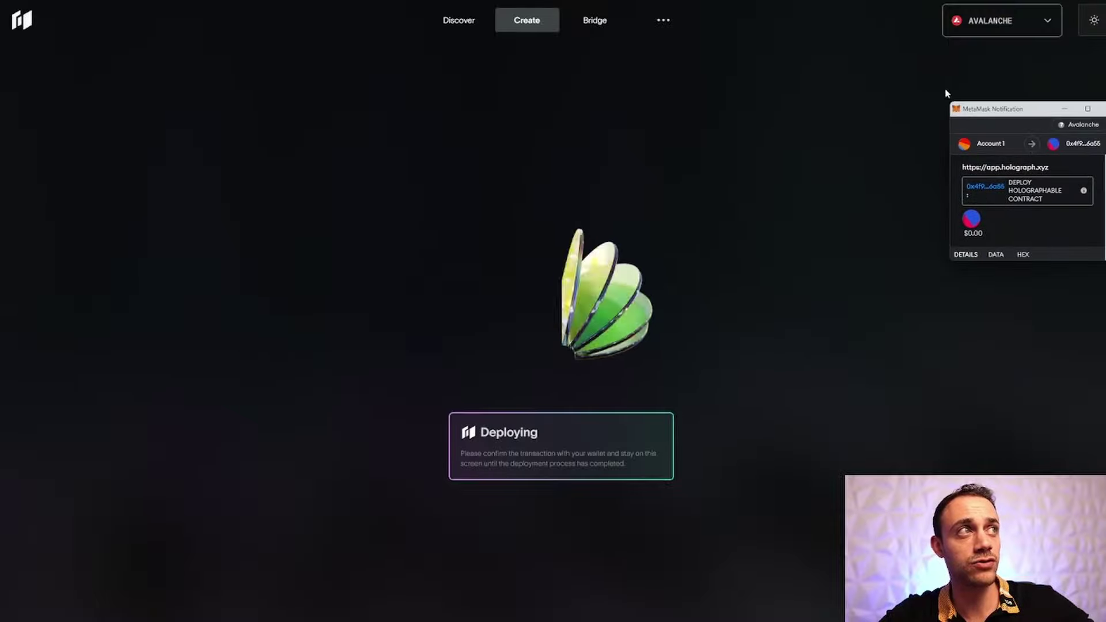
drag(971, 109, 406, 71)
drag(447, 223, 424, 354)
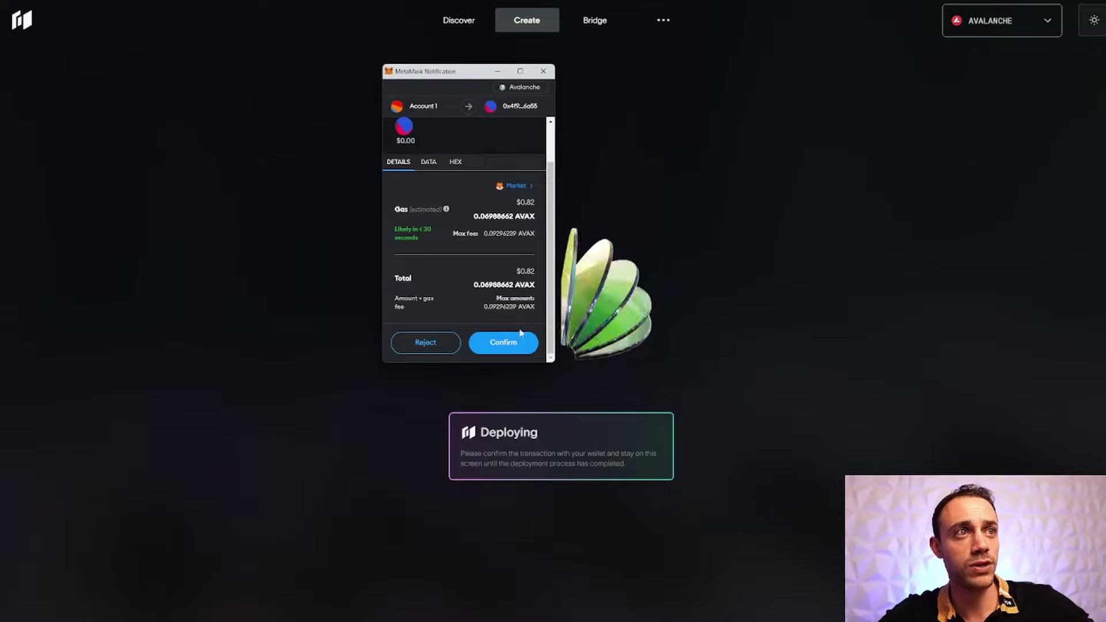
click(503, 345)
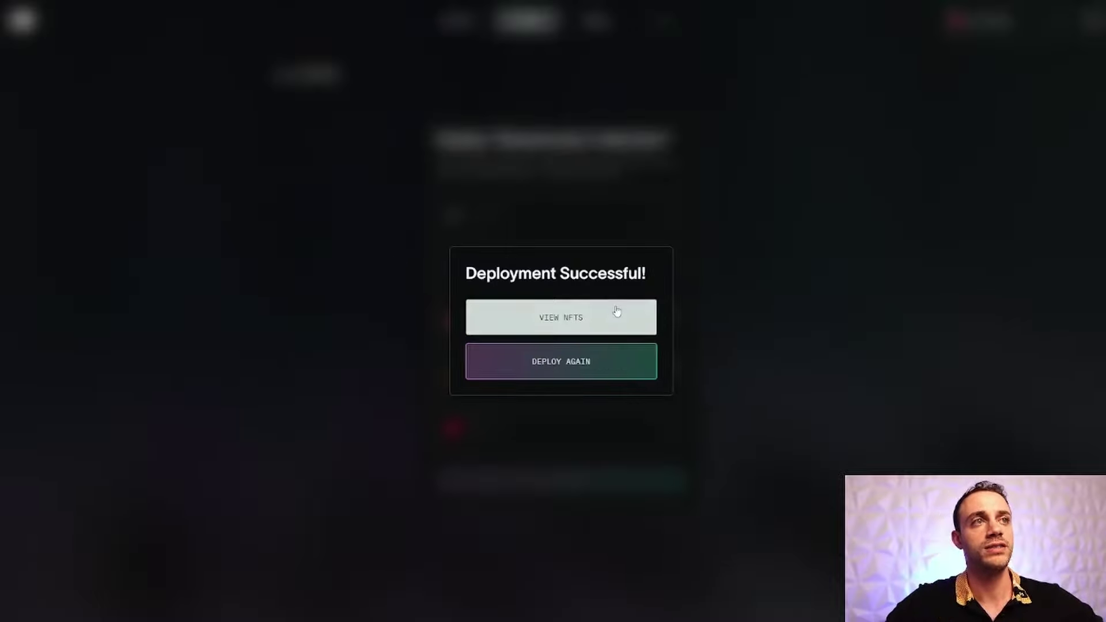
Mint the Wall St Cheat Sheet NFT on Avalanche, confirm the wallet transaction and return to the collection.
click(584, 311)
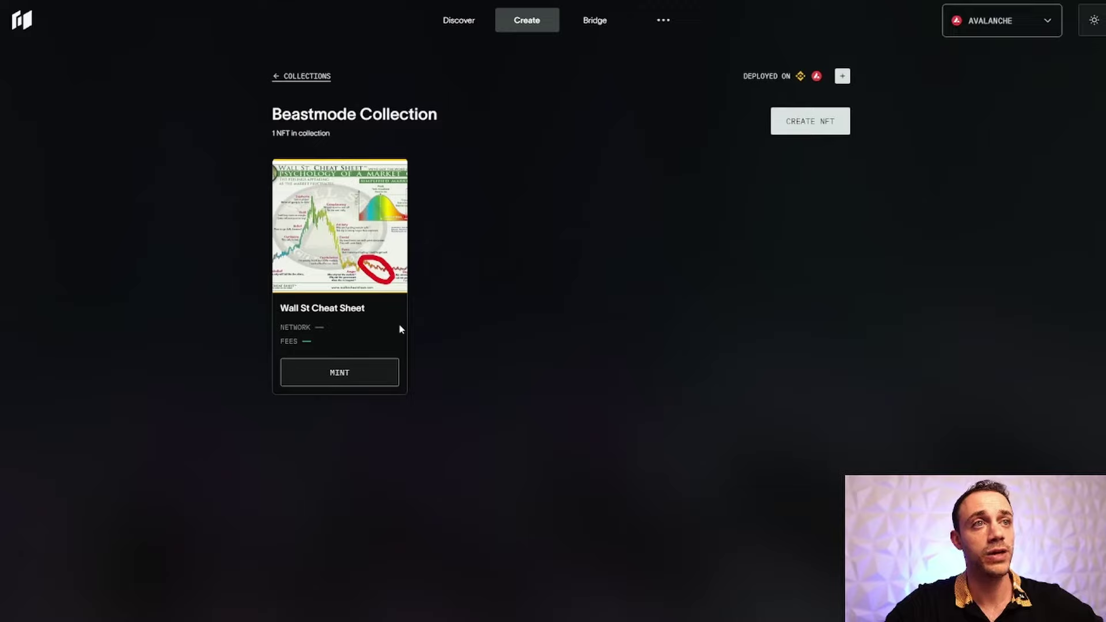
click(328, 384)
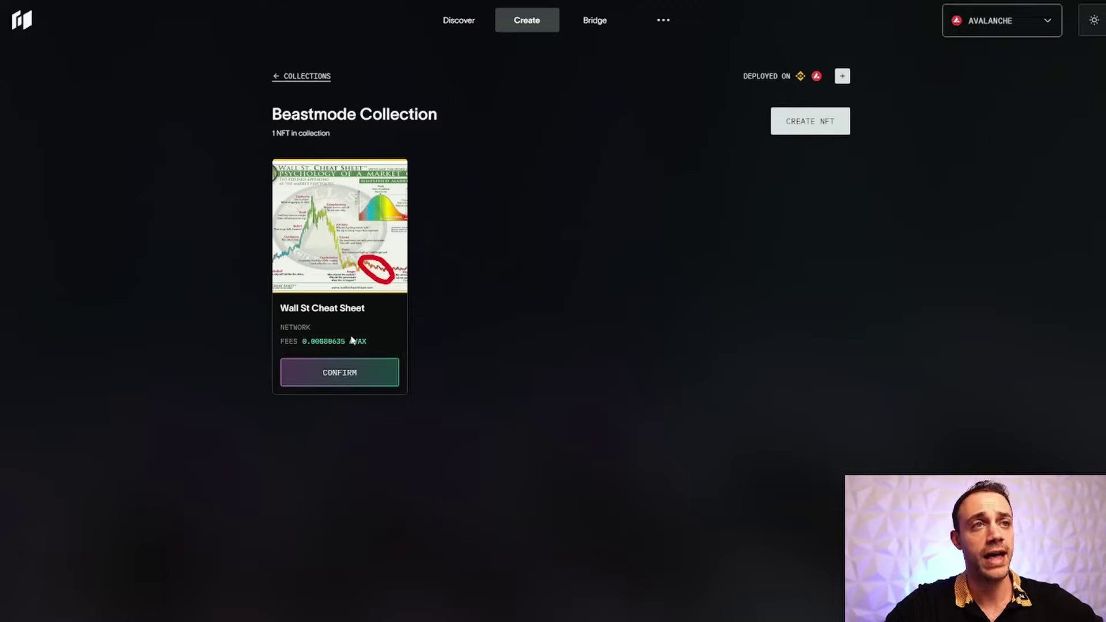
click(344, 373)
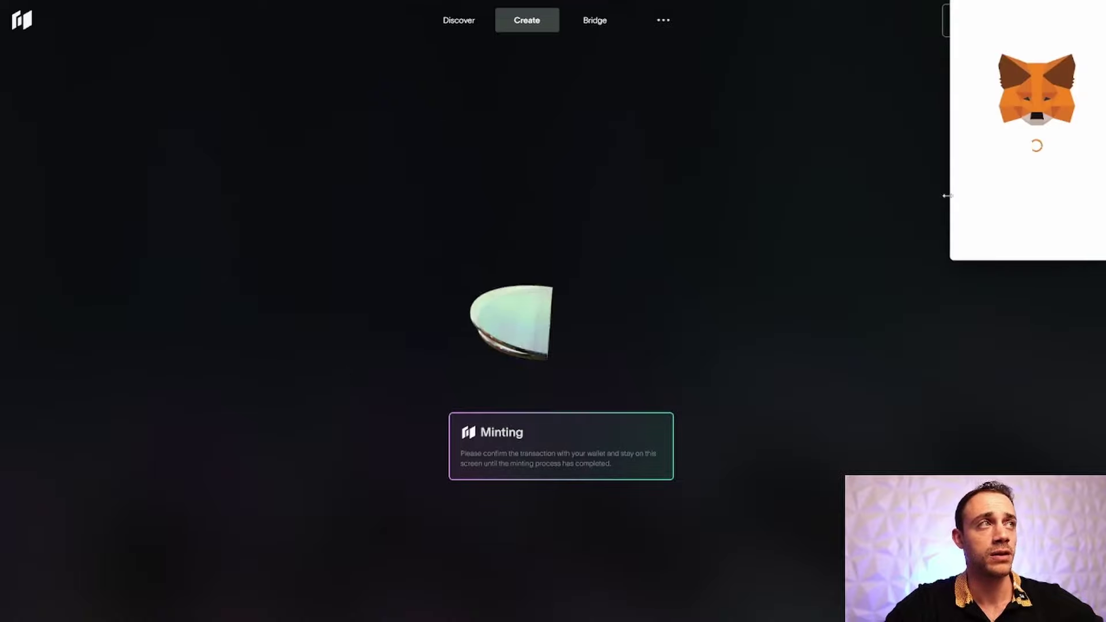
drag(1026, 1, 253, 160)
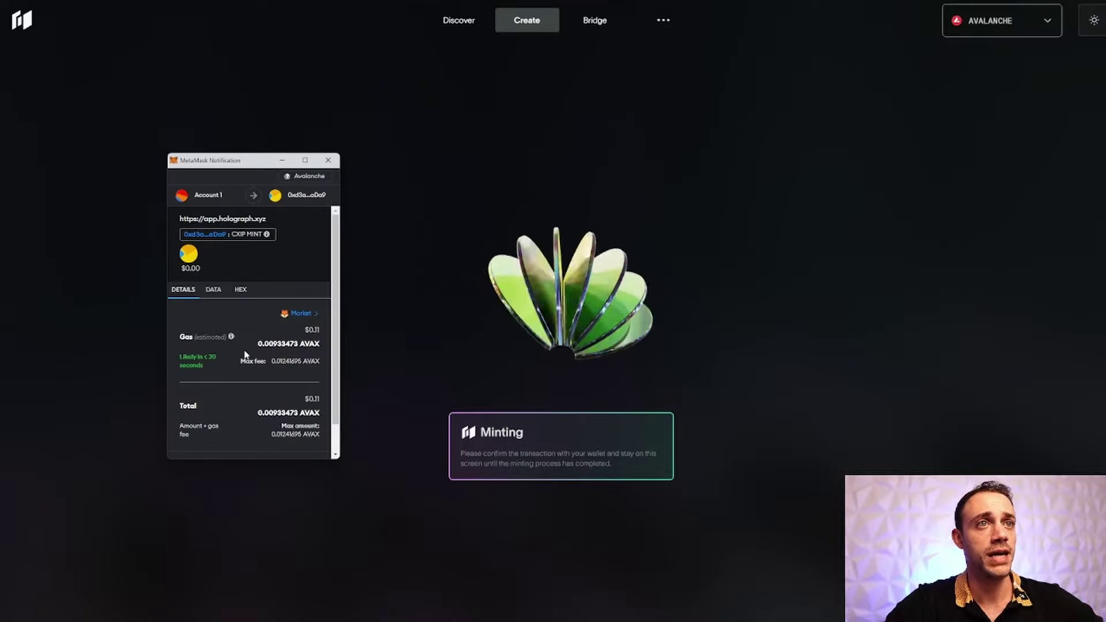
scroll(245, 354, down, 2)
click(288, 439)
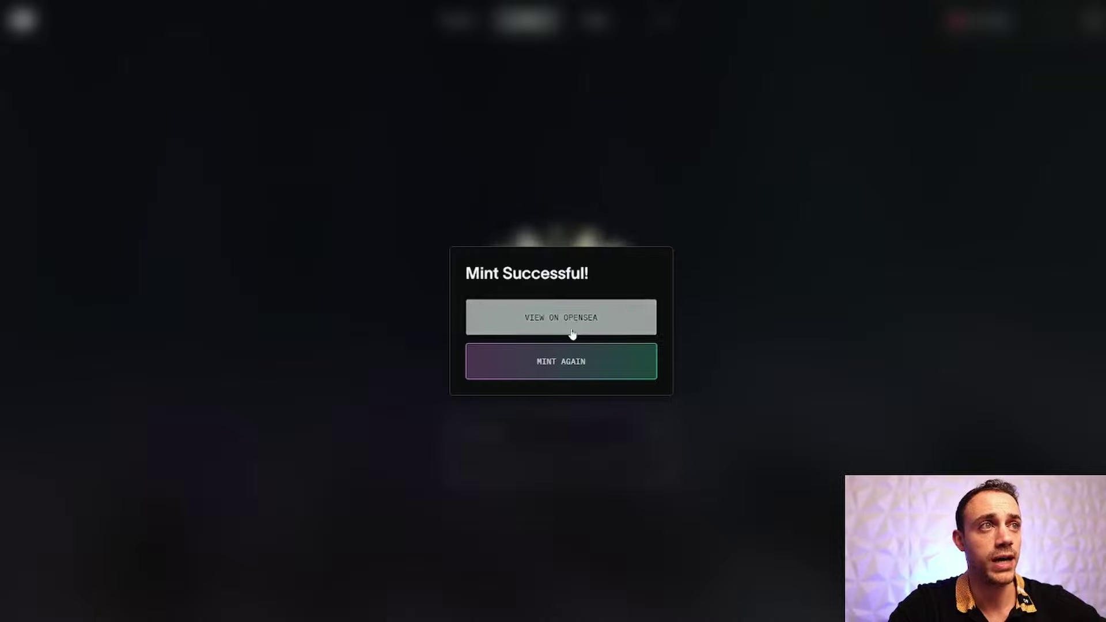
click(557, 369)
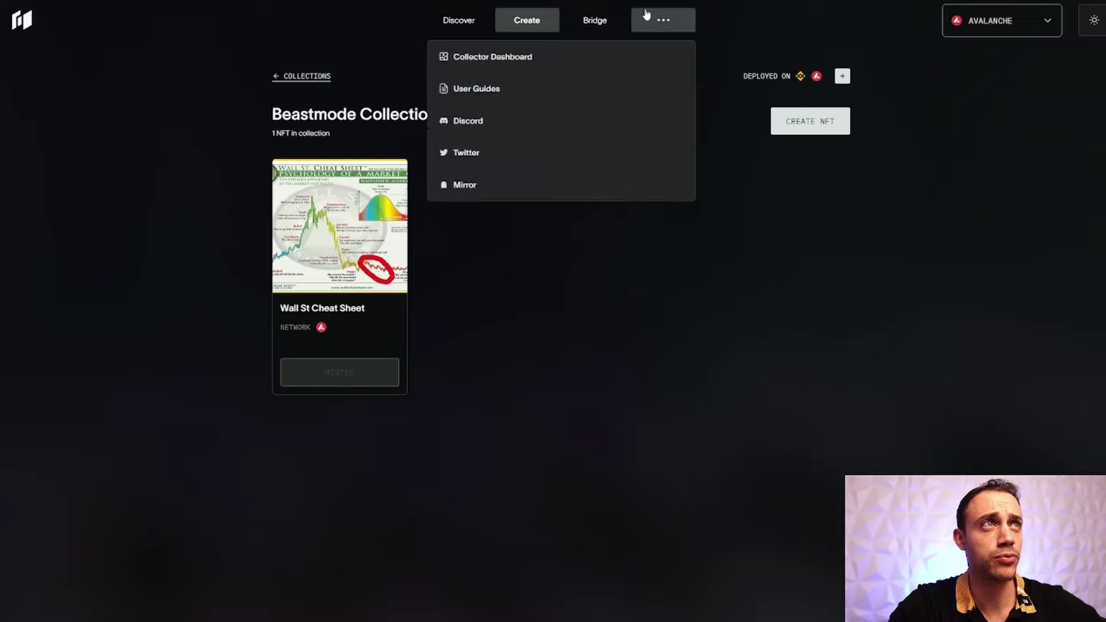
Open the NFT Bridge and choose BNB Chain as the destination network for a transfer from Avalanche.
mouse_move(610, 25)
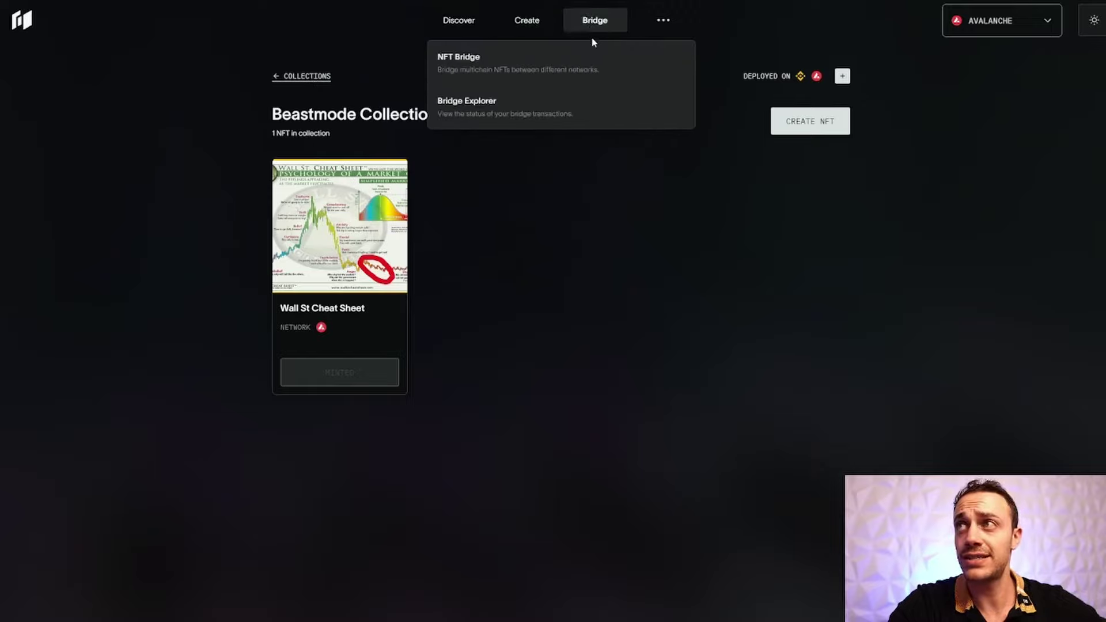
click(591, 65)
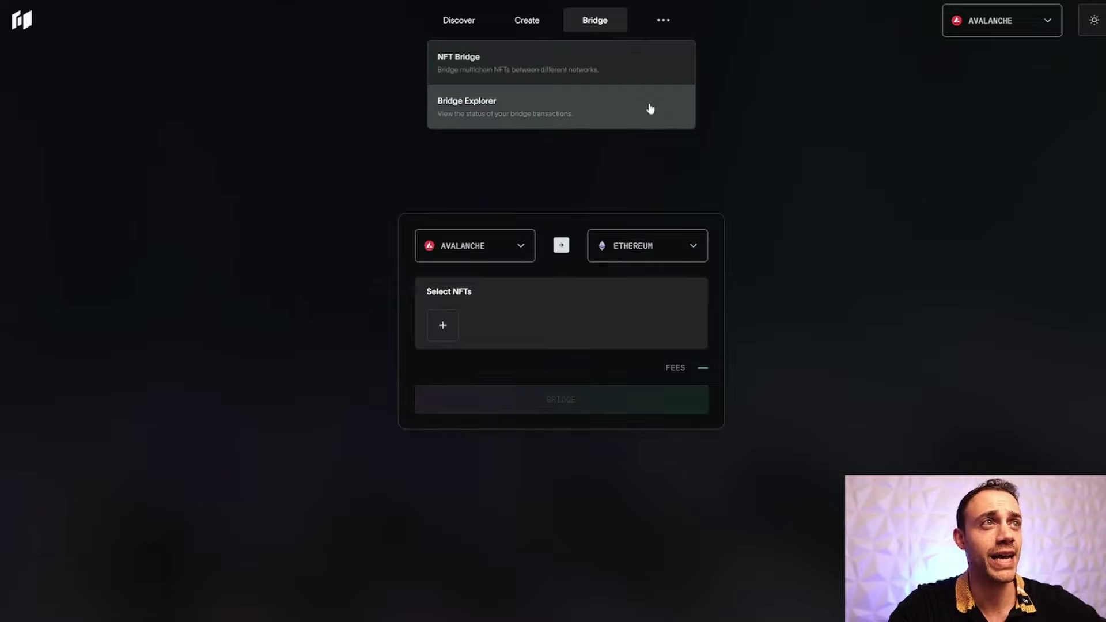
click(676, 249)
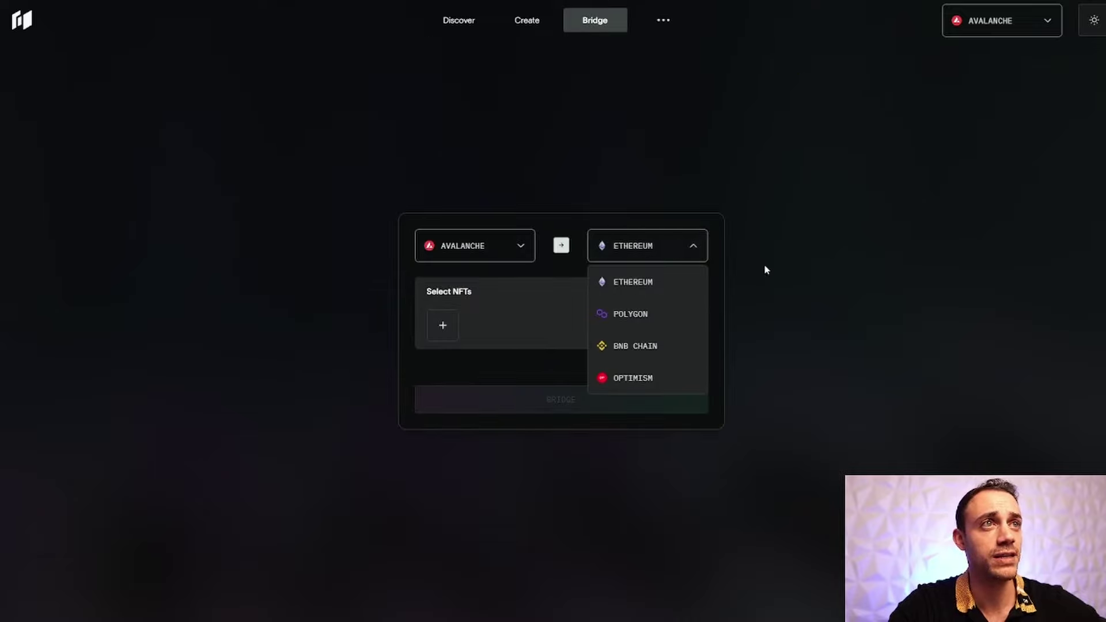
click(644, 349)
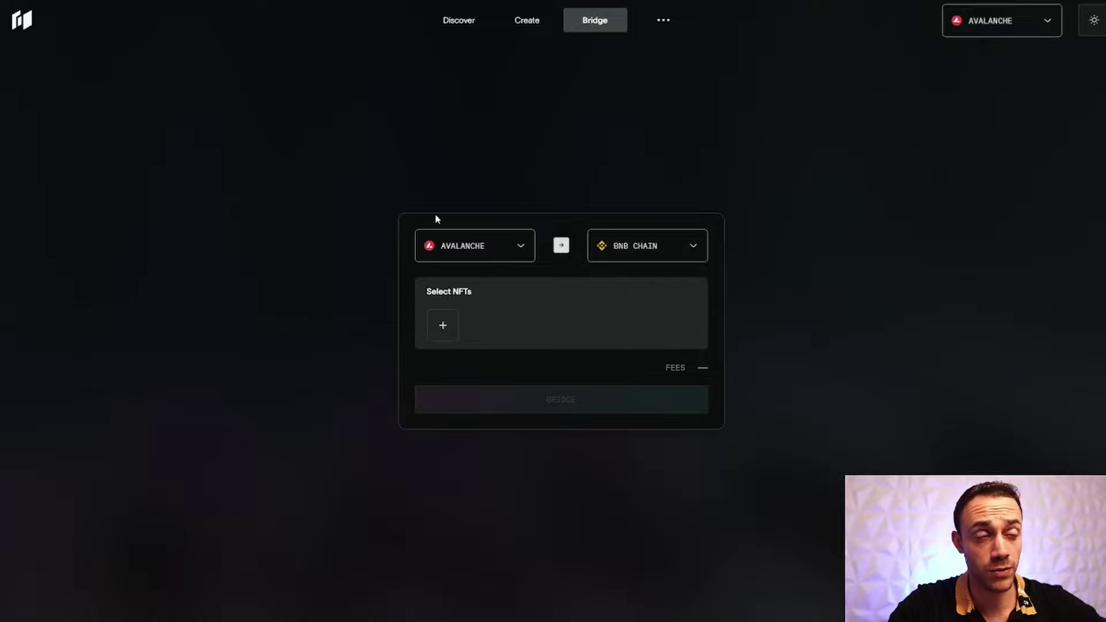
click(623, 247)
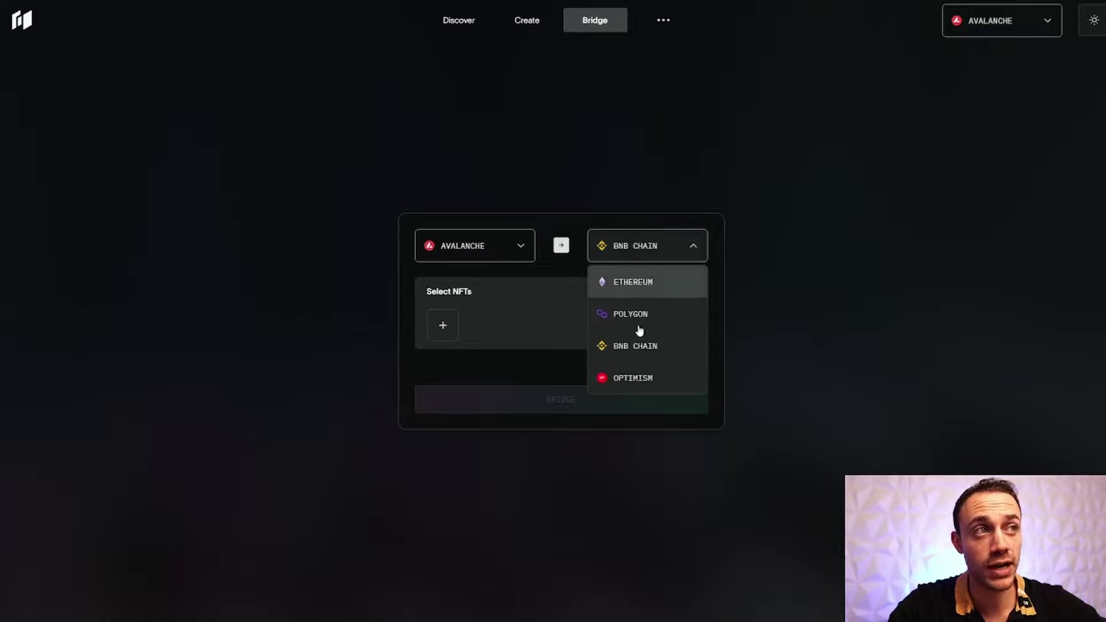
click(768, 304)
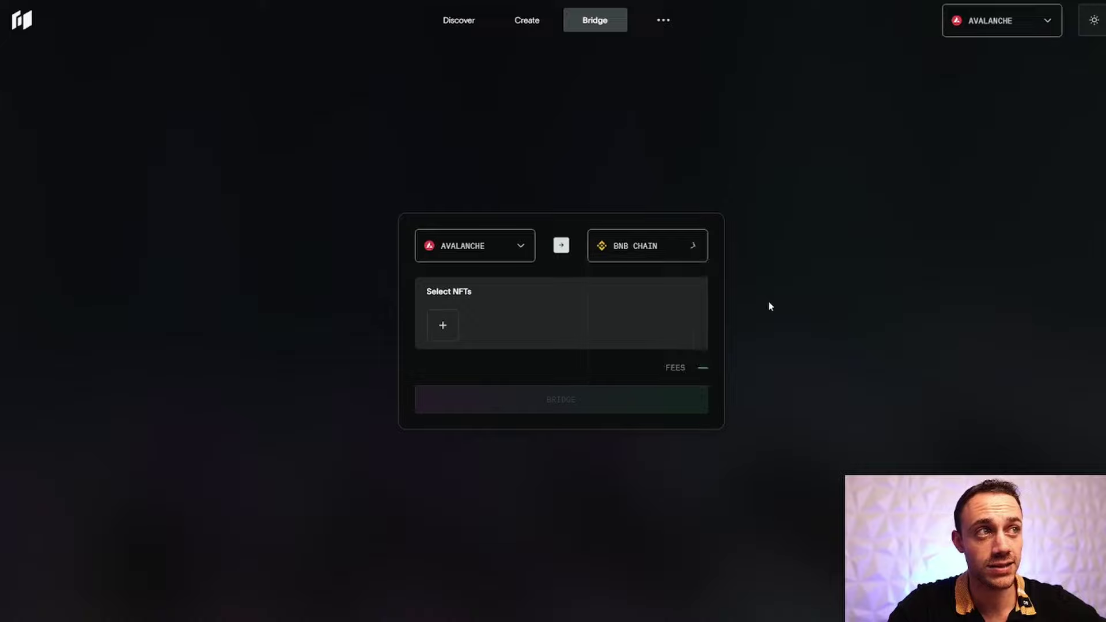
Select the Wall St Cheat Sheet NFT from the Beastmode Collection for the transfer.
click(444, 321)
click(451, 320)
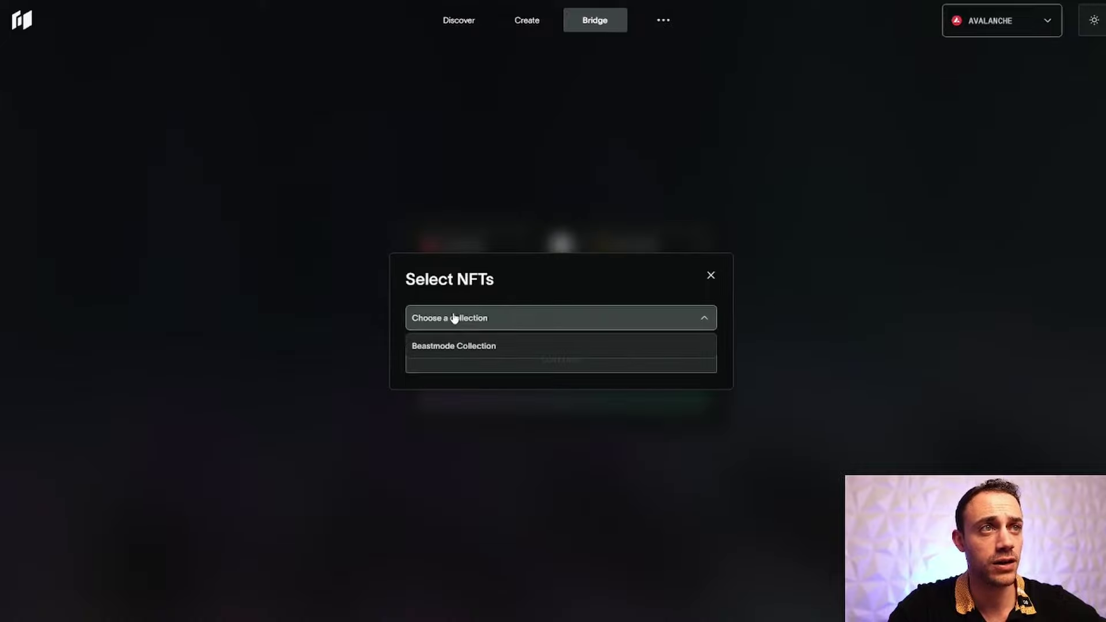
click(467, 344)
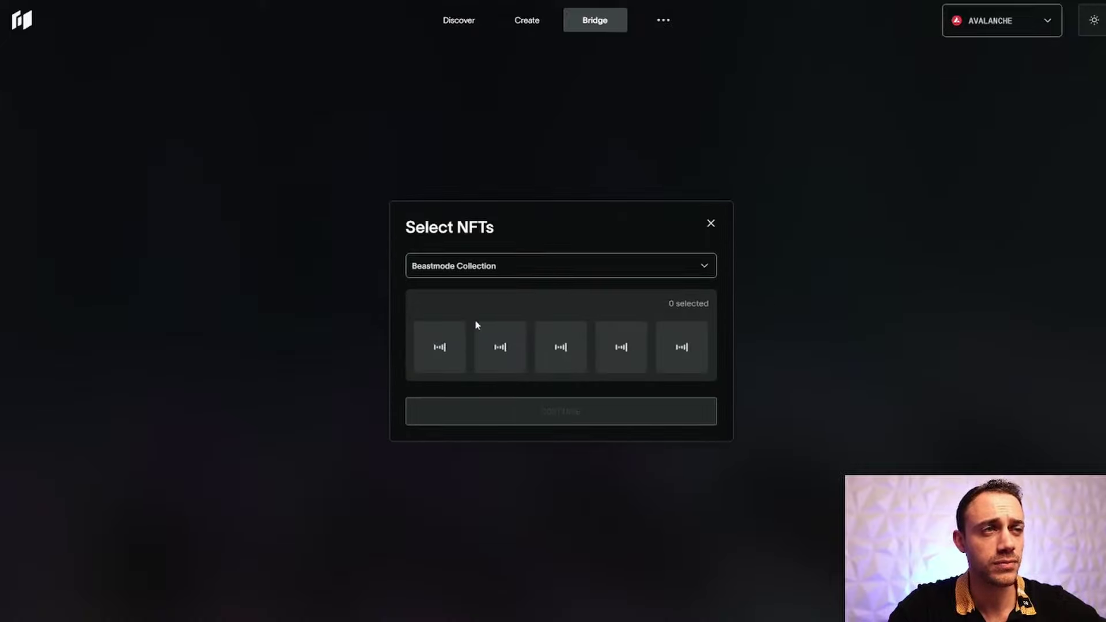
click(455, 341)
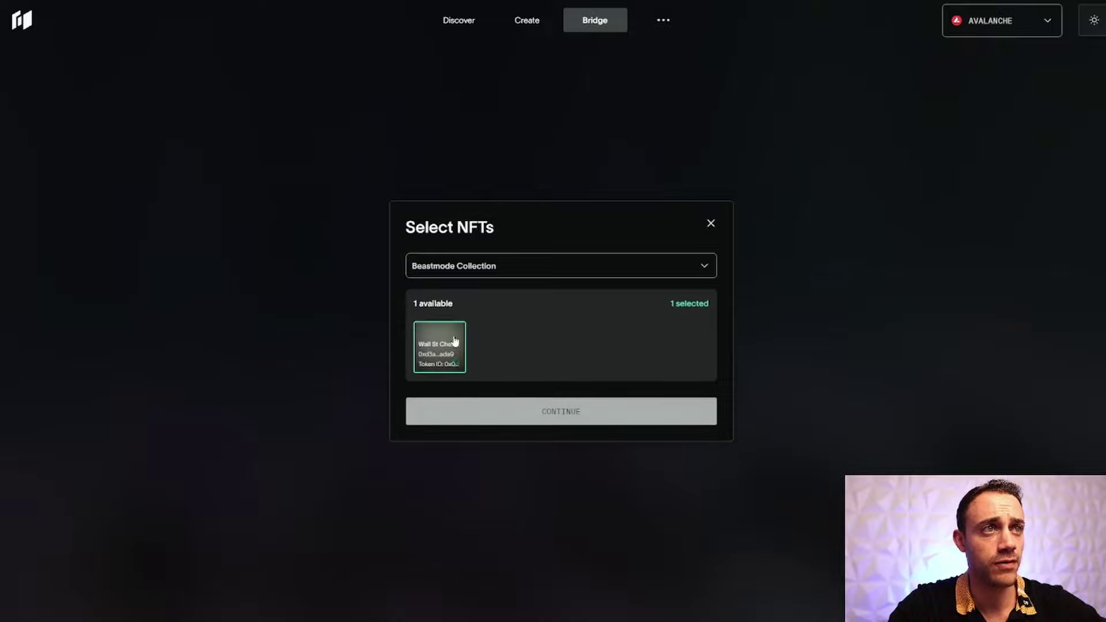
click(571, 412)
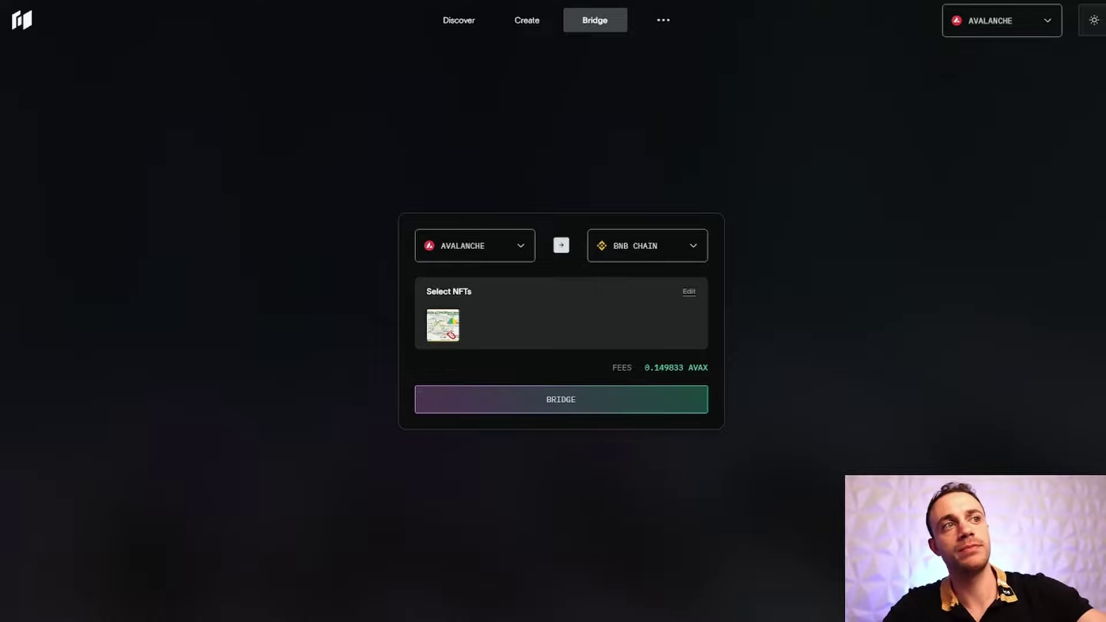
Bridge the selected NFT from Avalanche to BNB Chain and confirm the bridge request in the wallet.
click(552, 403)
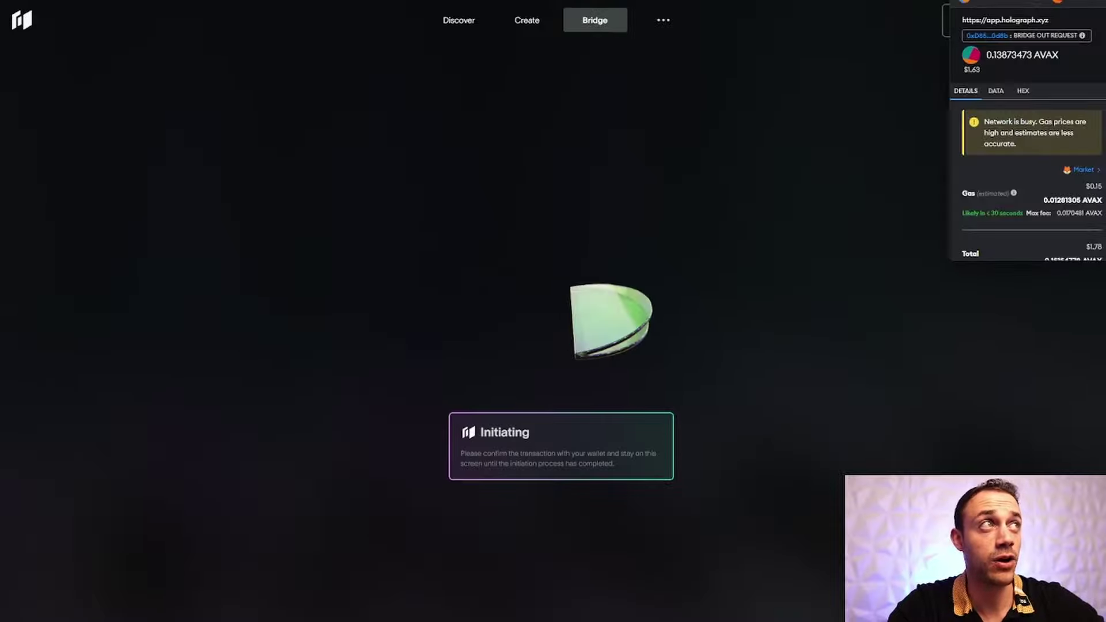
drag(1036, 0, 410, 99)
scroll(408, 285, down, 3)
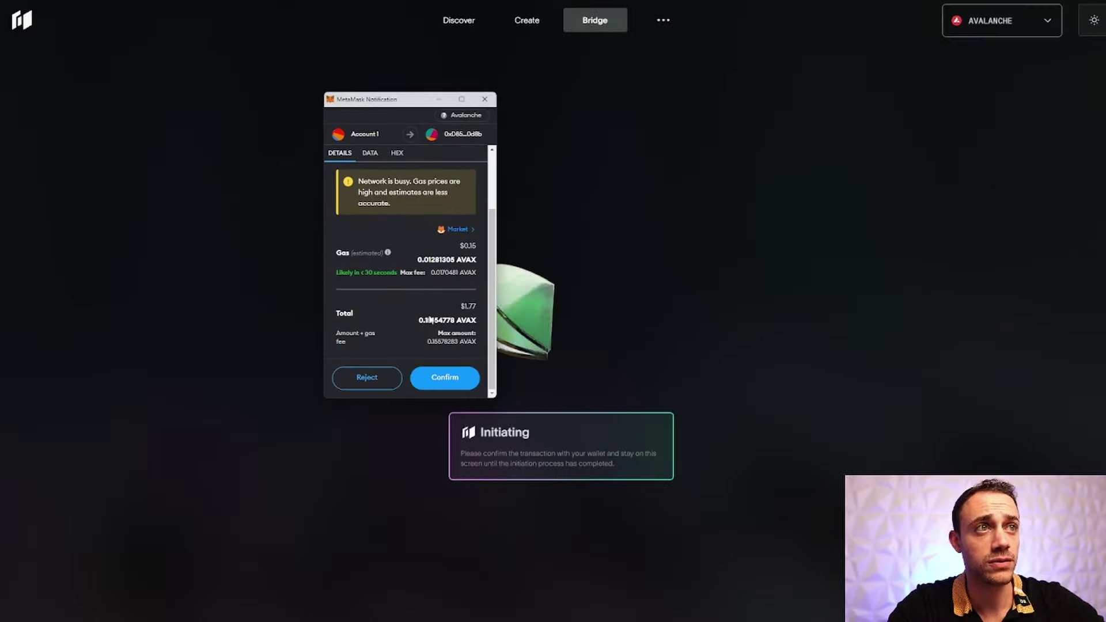
click(451, 387)
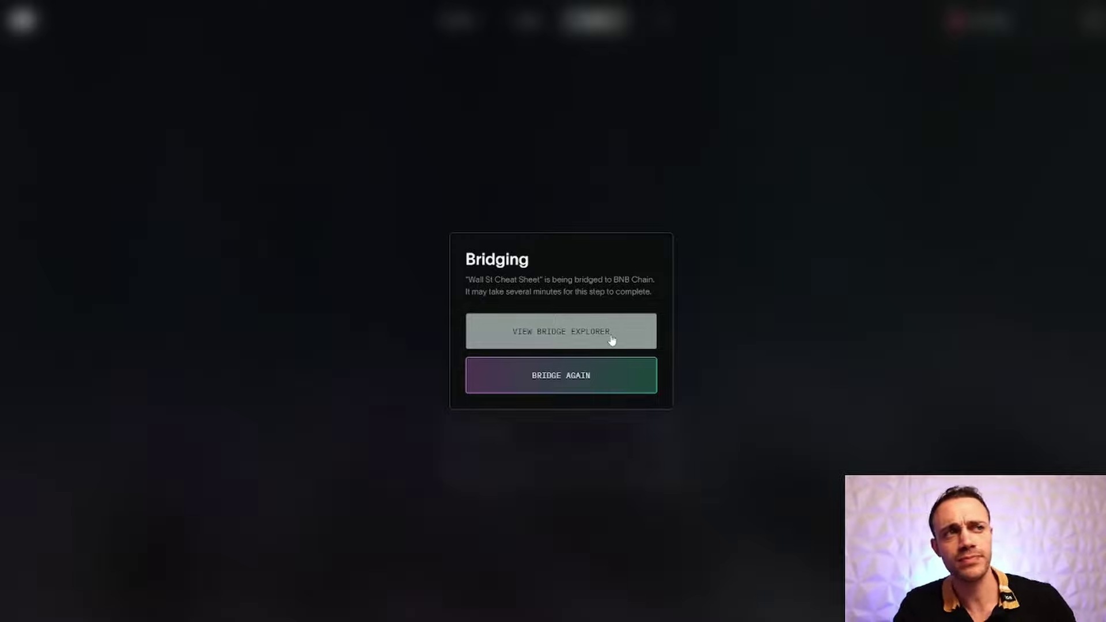
Start another NFT transfer with BNB Chain as source and Avalanche as destination, approving the network switch in the wallet.
click(539, 382)
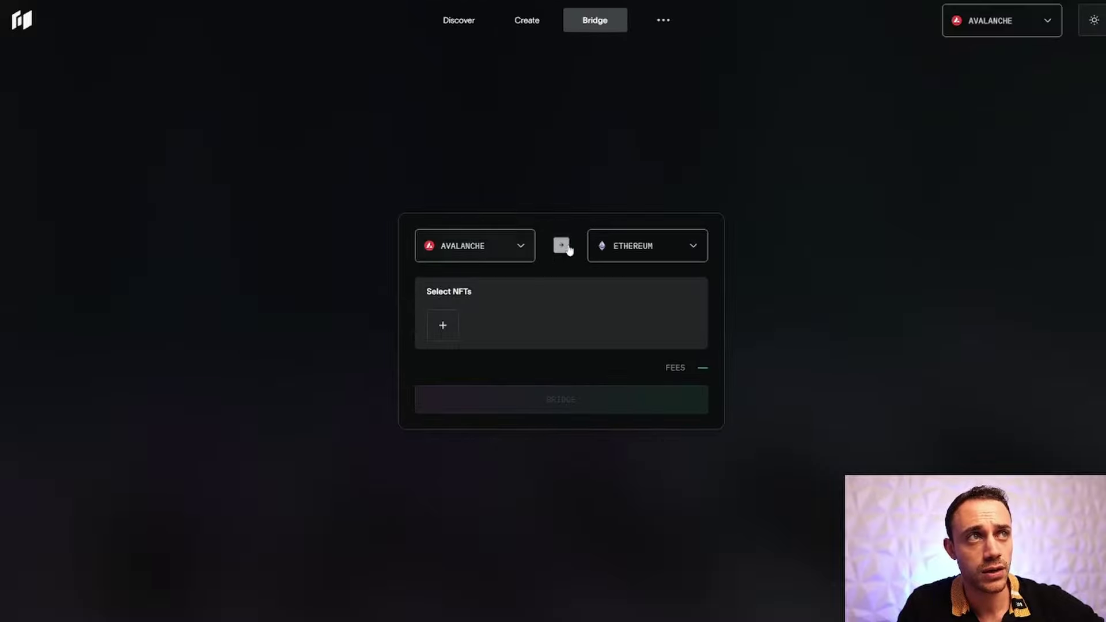
click(618, 247)
click(637, 346)
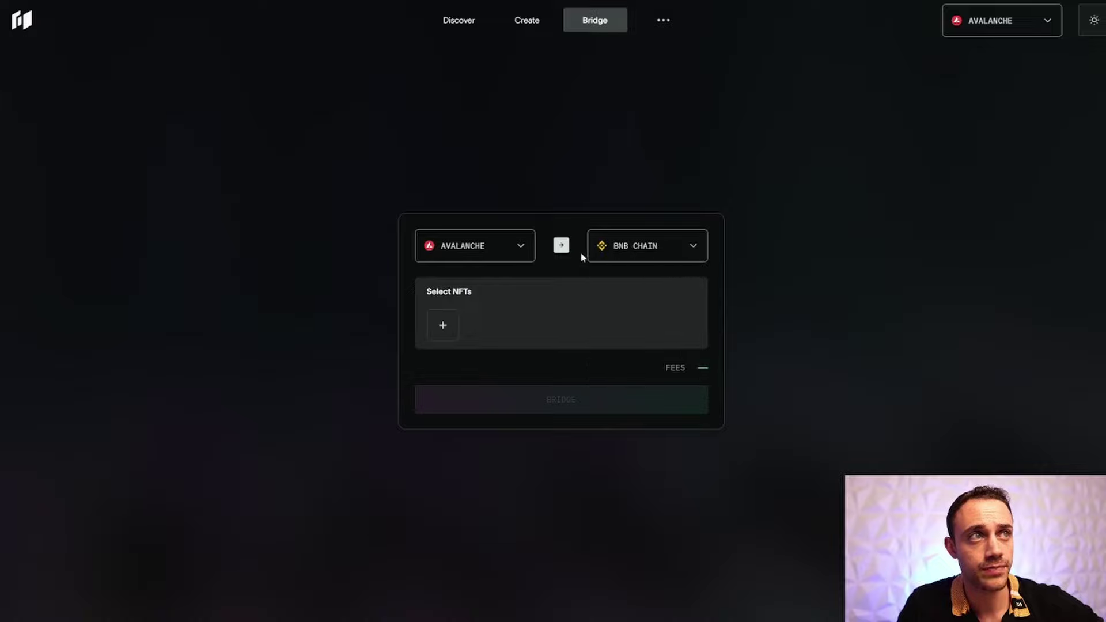
click(507, 251)
click(449, 378)
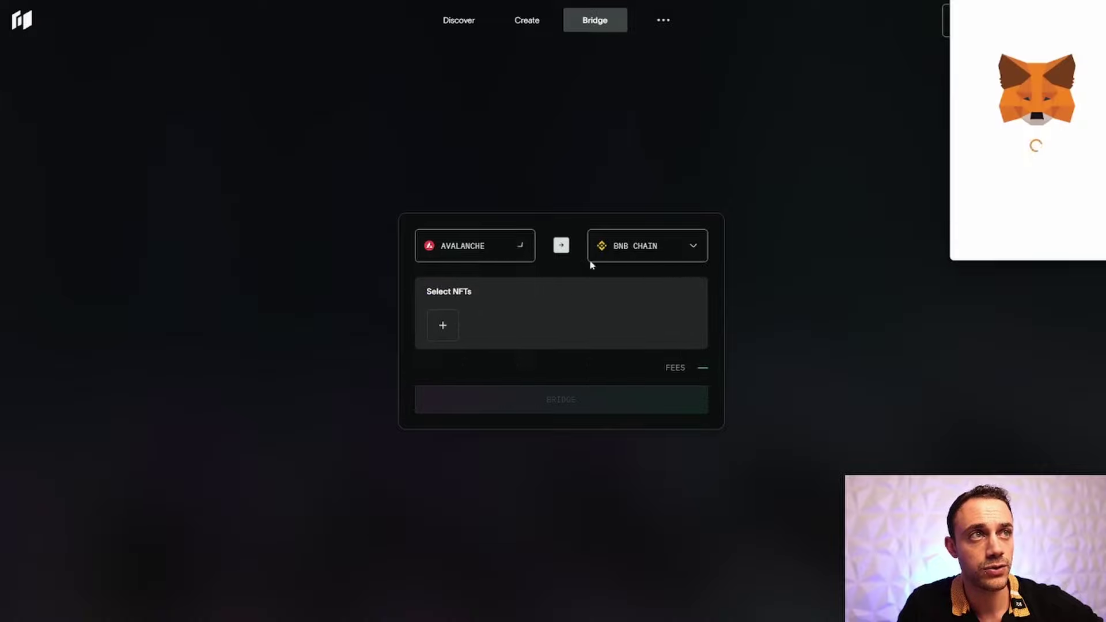
click(1066, 241)
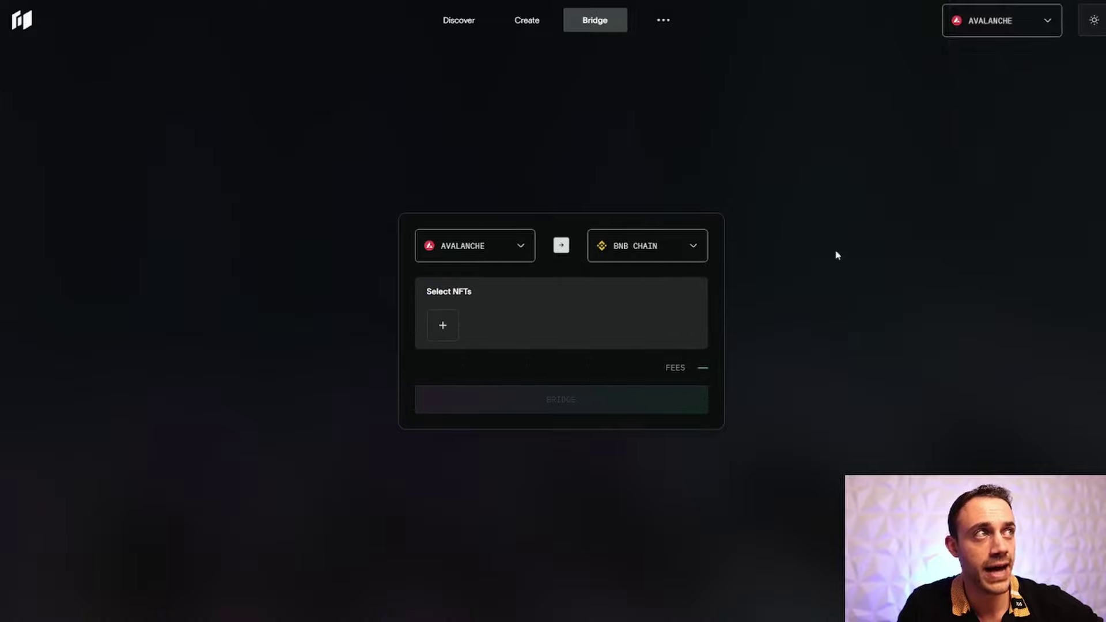
click(713, 230)
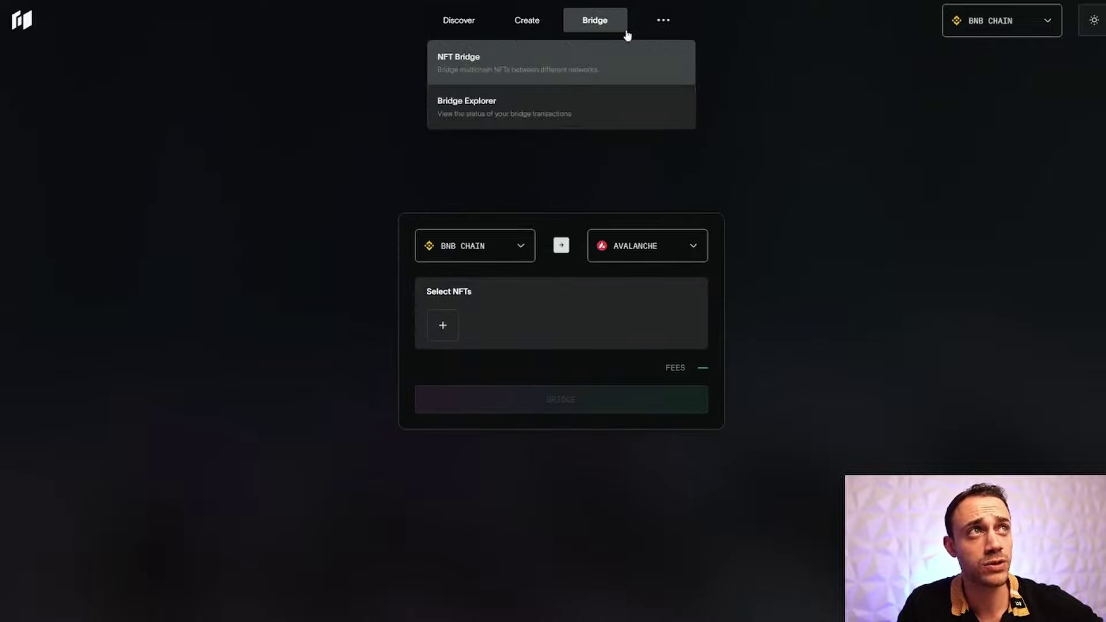
mouse_move(670, 29)
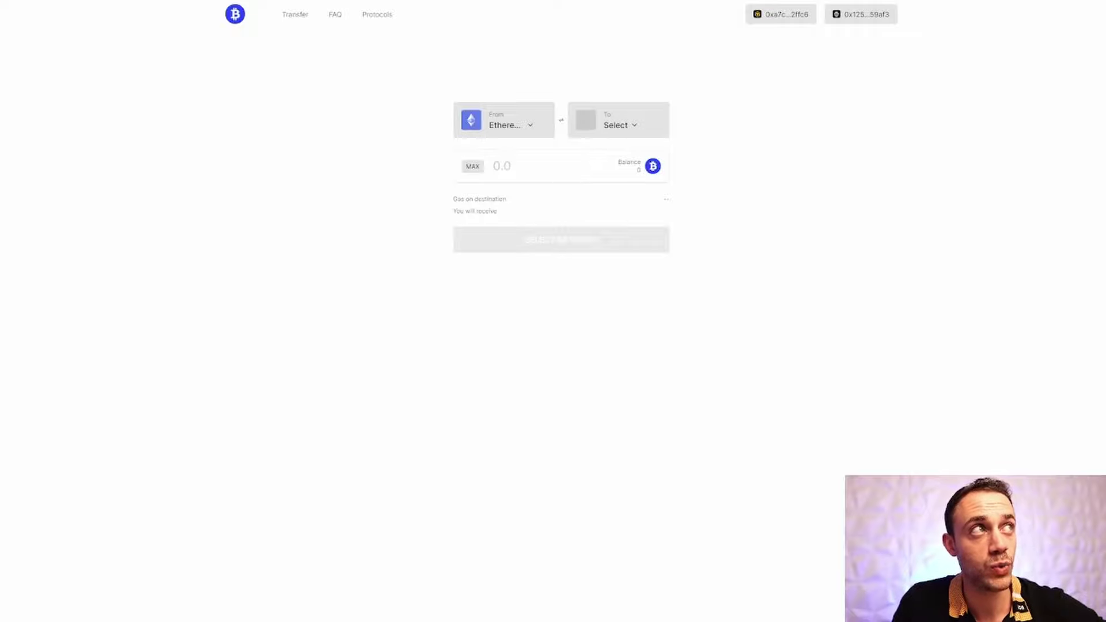
On the BTC.b bridge page, switch the MetaMask network to Avalanche and display the account's assets.
click(1021, 160)
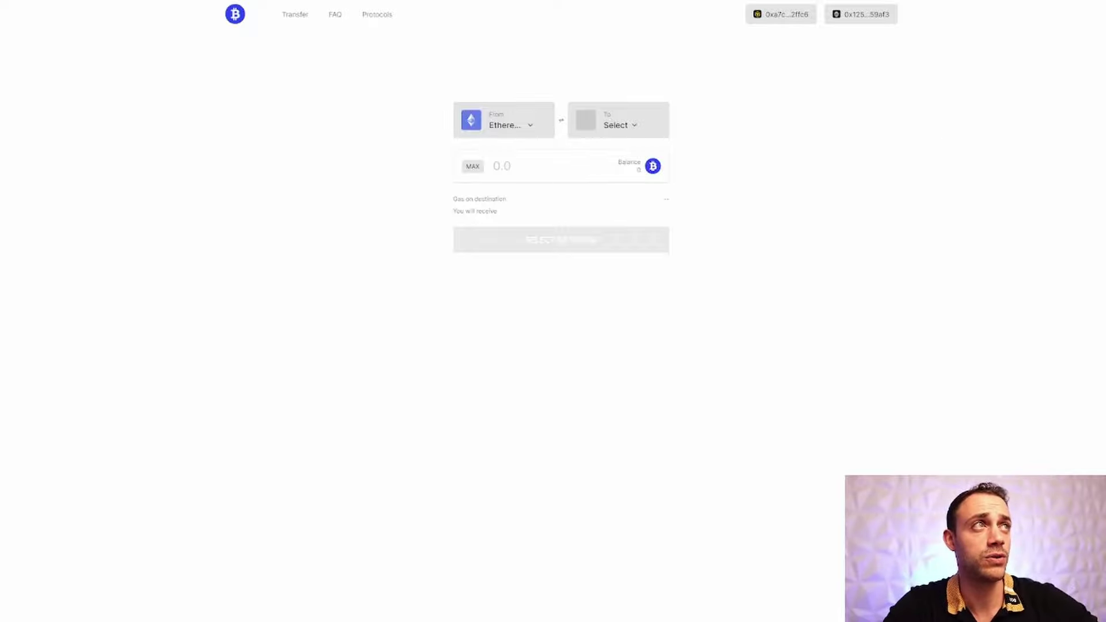
click(907, 28)
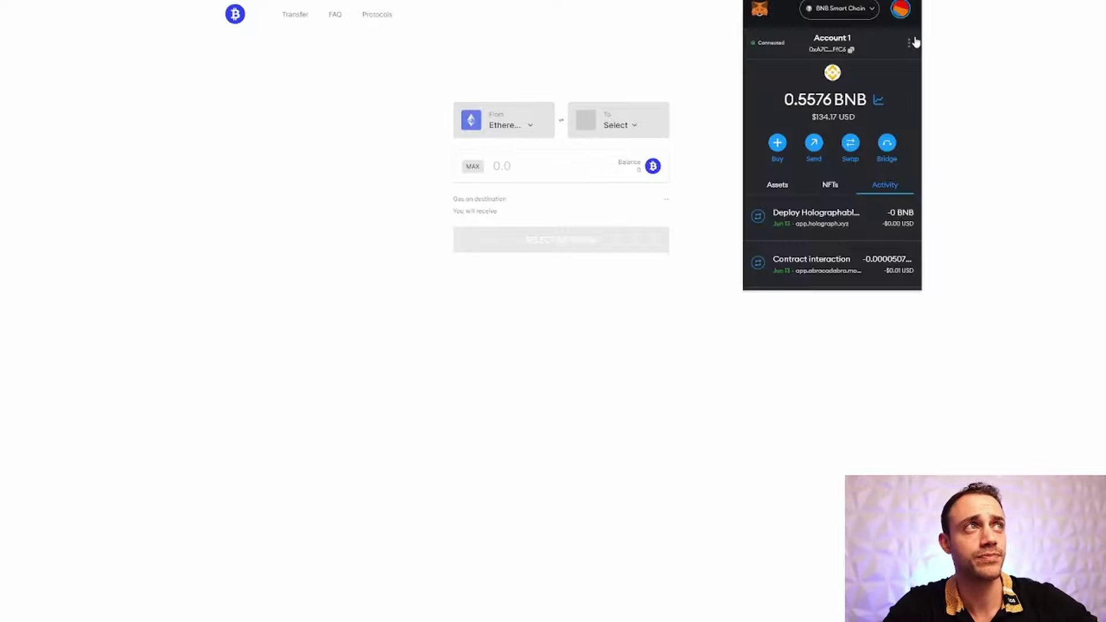
click(868, 11)
scroll(839, 116, down, 2)
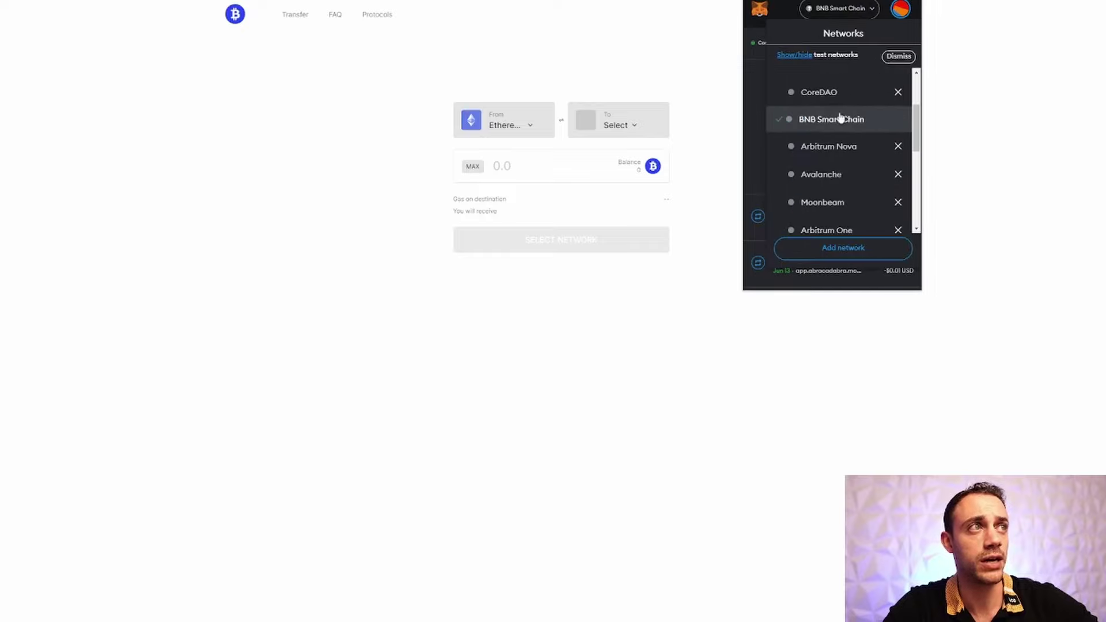
click(838, 173)
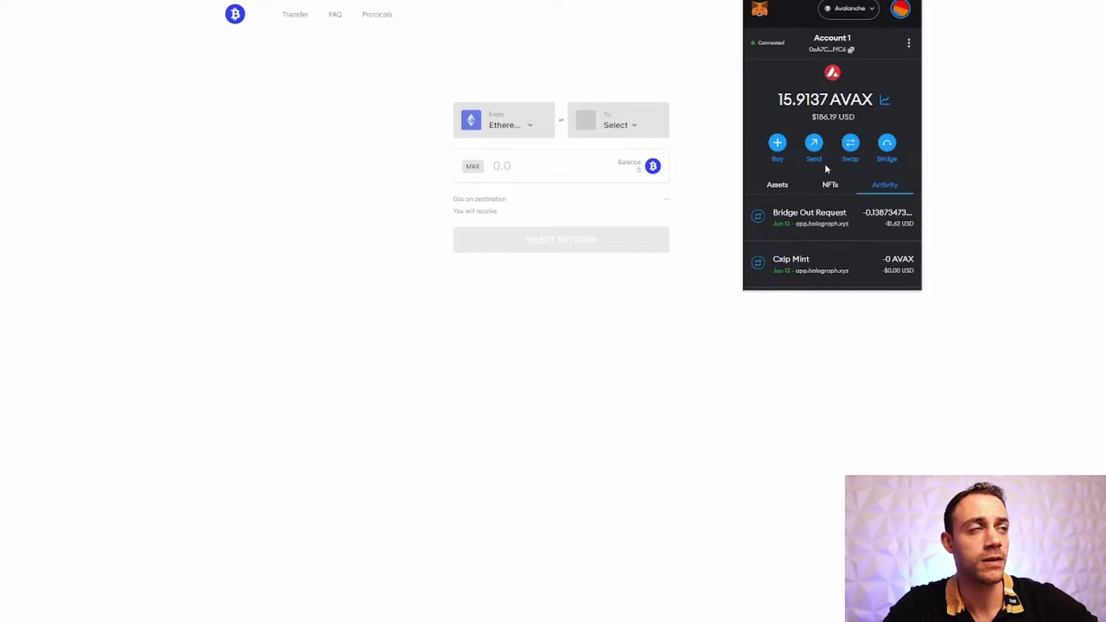
click(776, 186)
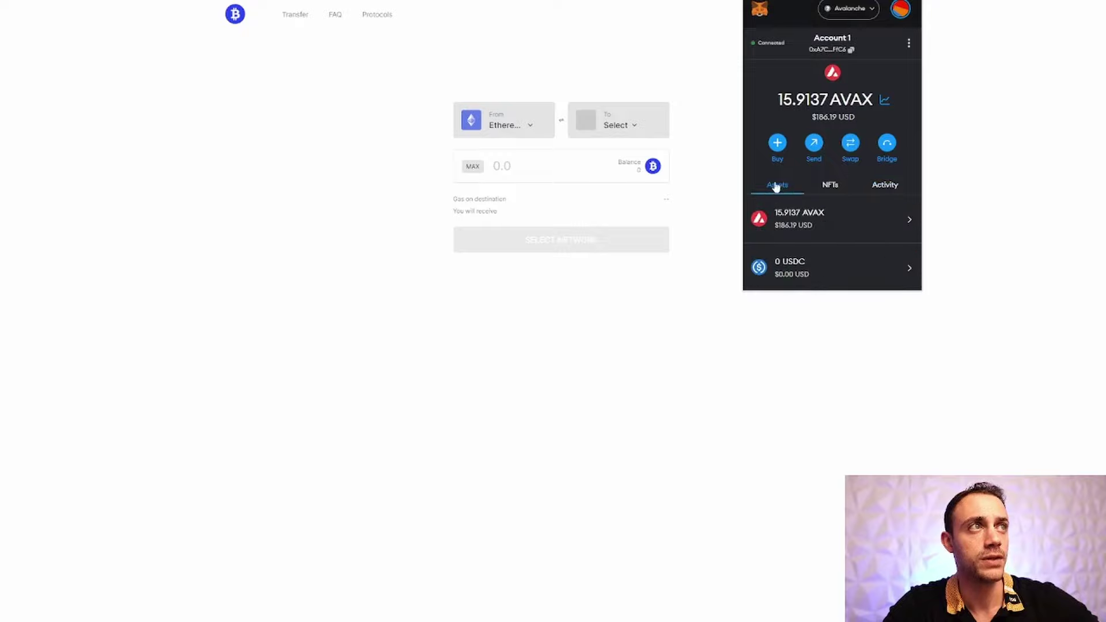
Set the BTC.b bridge to transfer from Avalanche to Aptos.
click(708, 98)
click(529, 123)
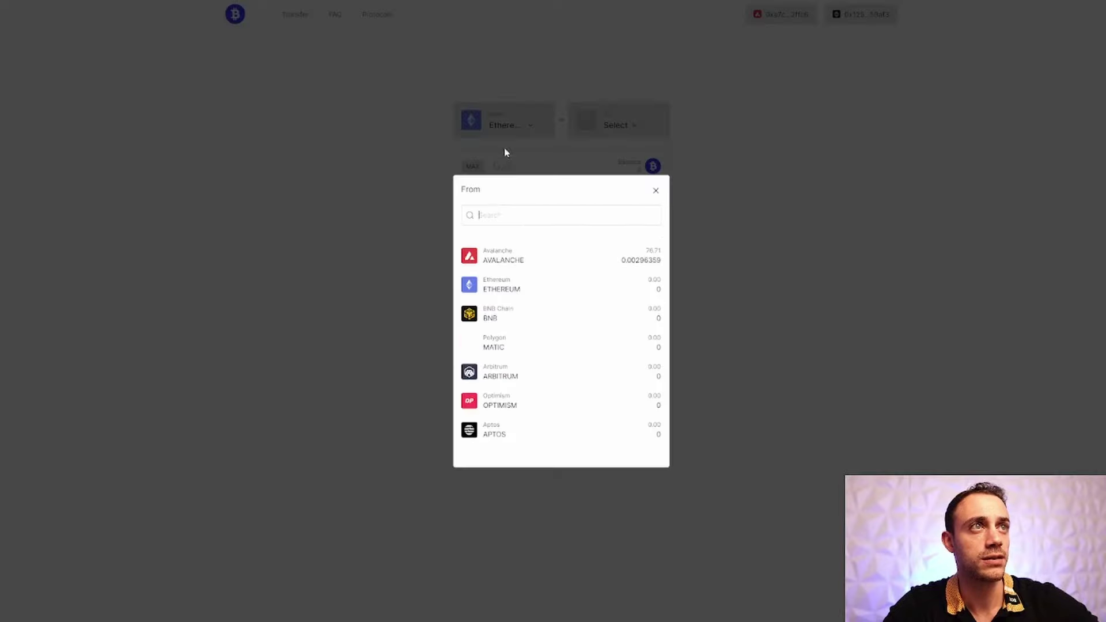
click(502, 256)
click(616, 110)
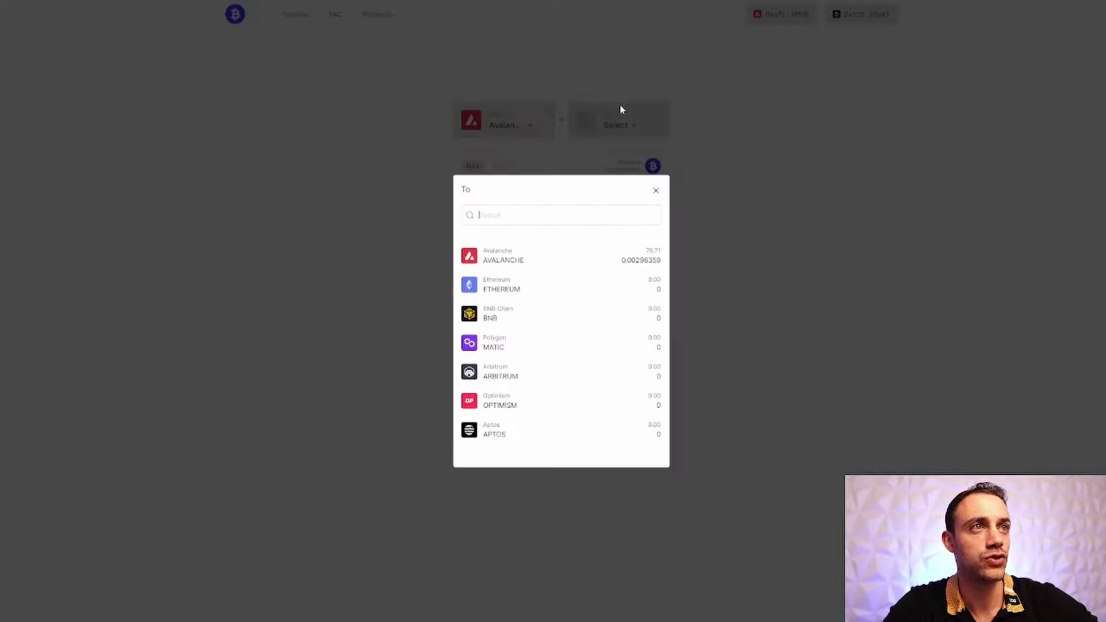
click(581, 428)
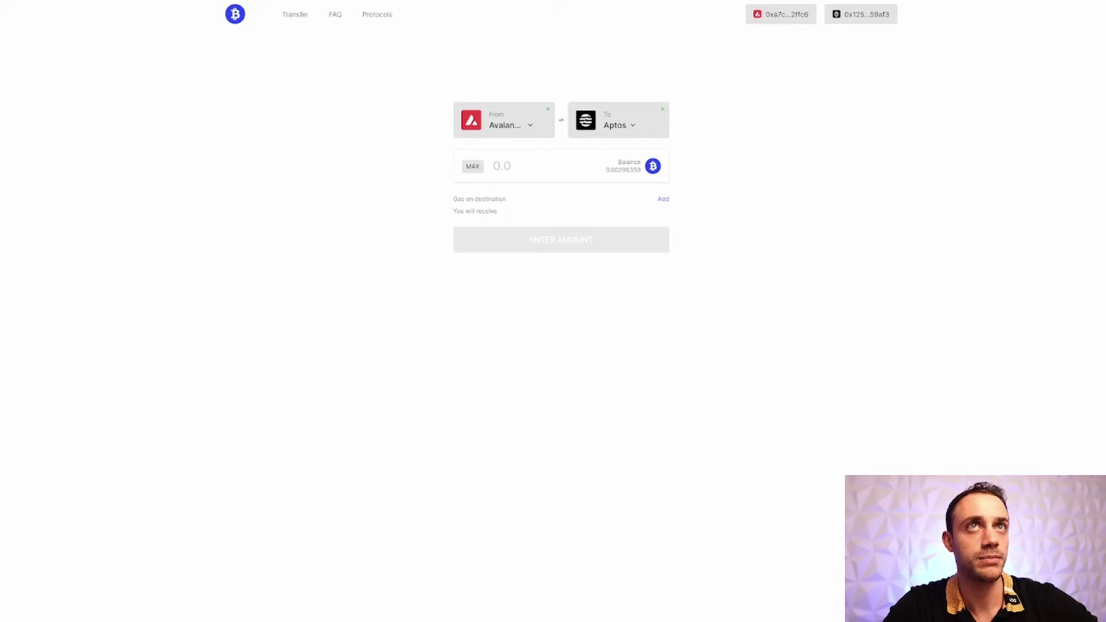
Switch to CoinGecko, search for "joe" and open the JOE token page.
click(16, 2)
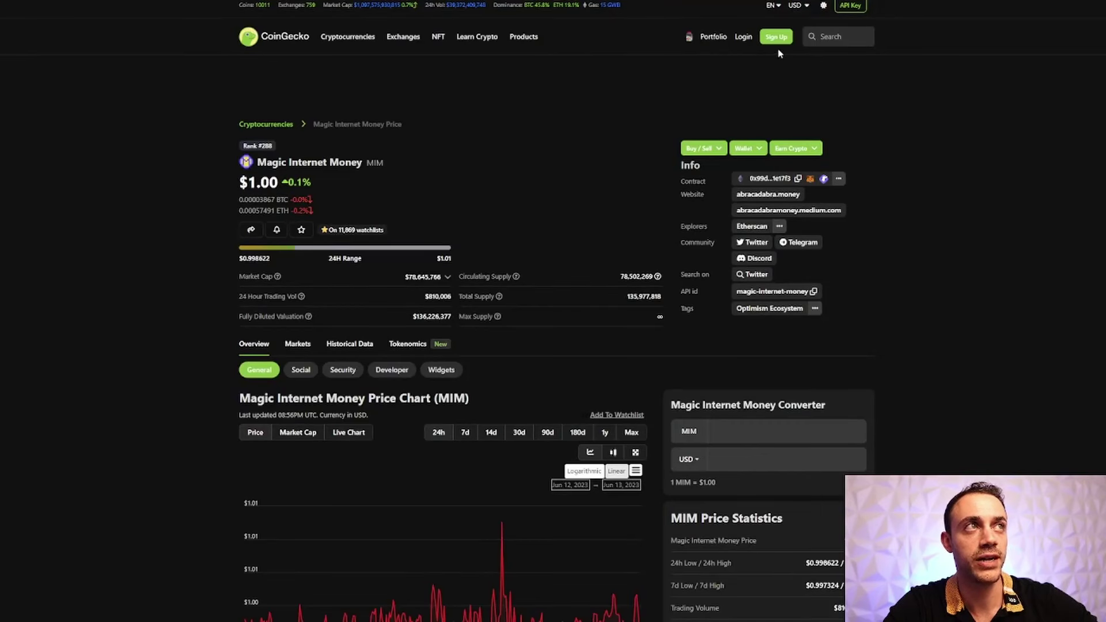
click(827, 37)
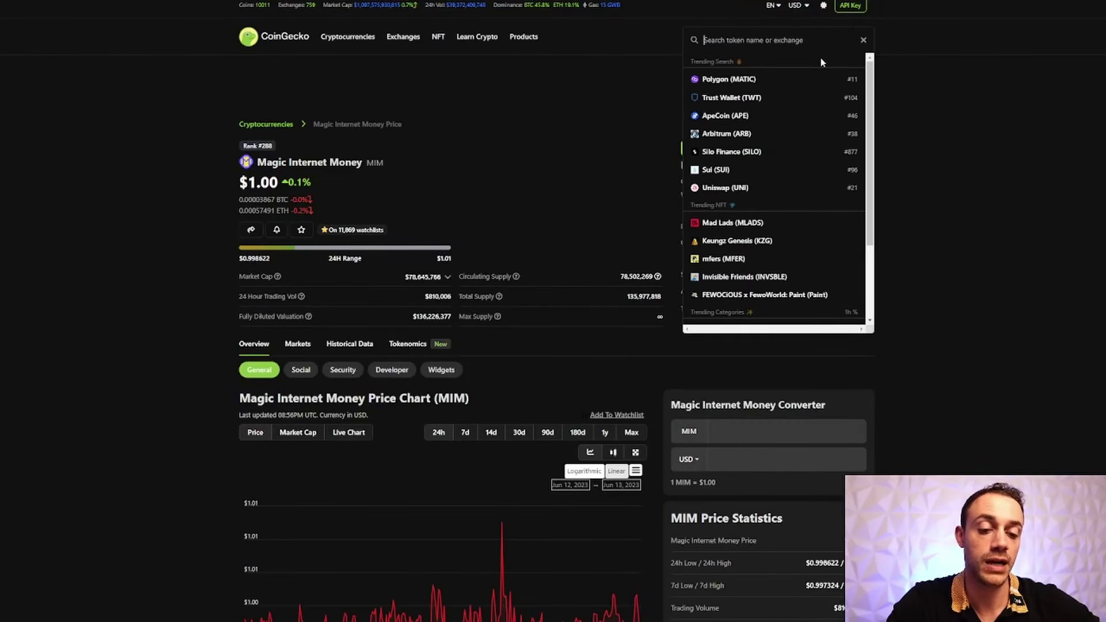
text(trader)
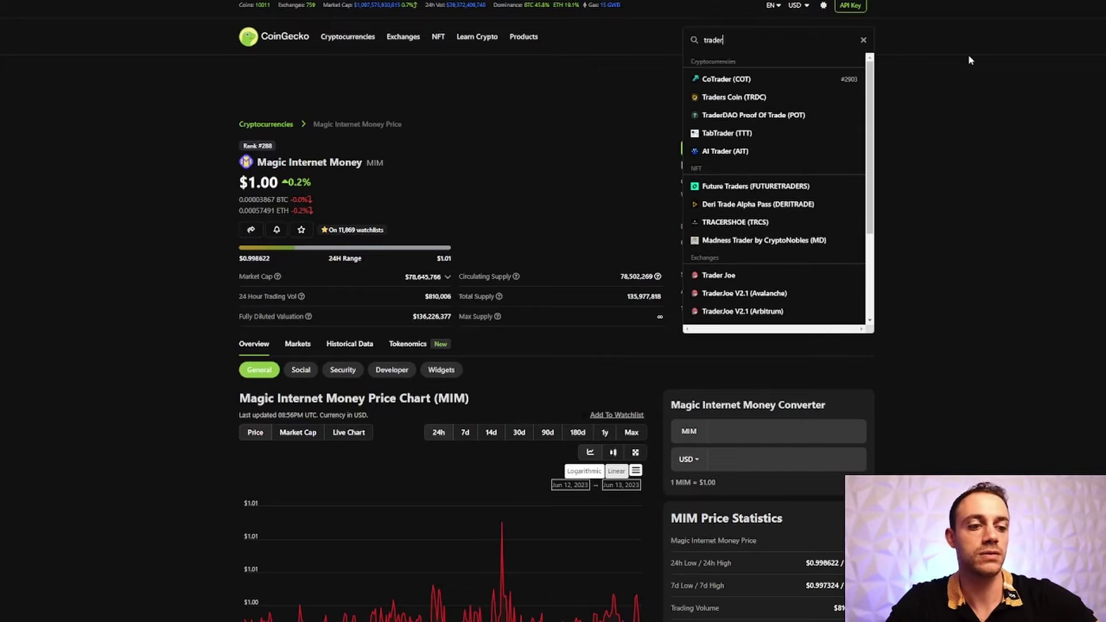
key(BackSpace)
key(BackSpace)
key(BackSpace)
key(BackSpace)
key(BackSpace)
key(BackSpace)
text(joe)
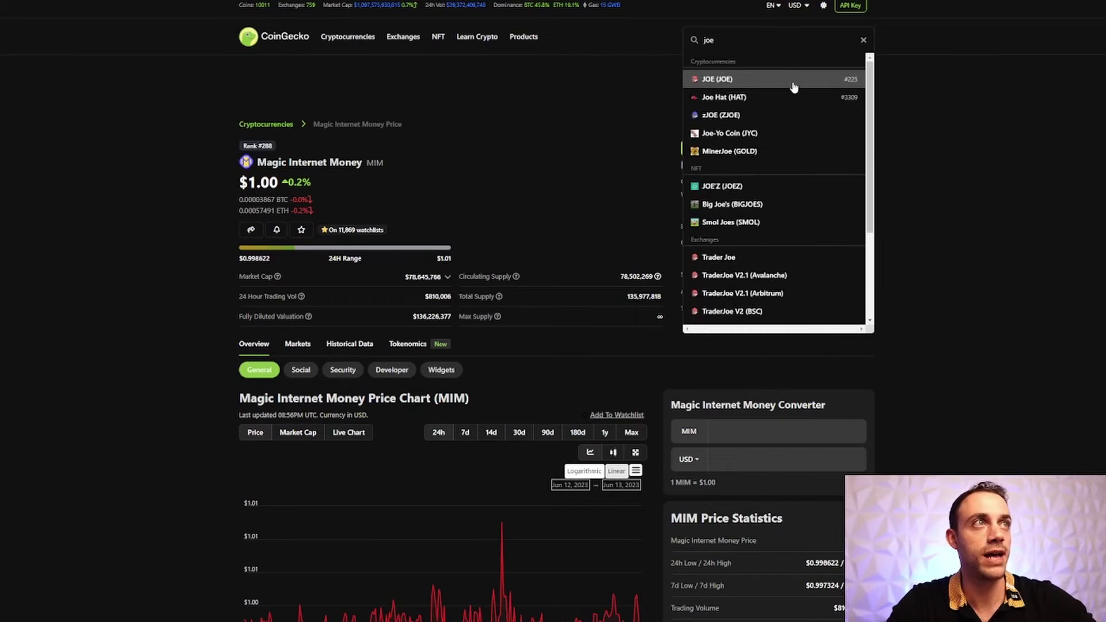
click(794, 83)
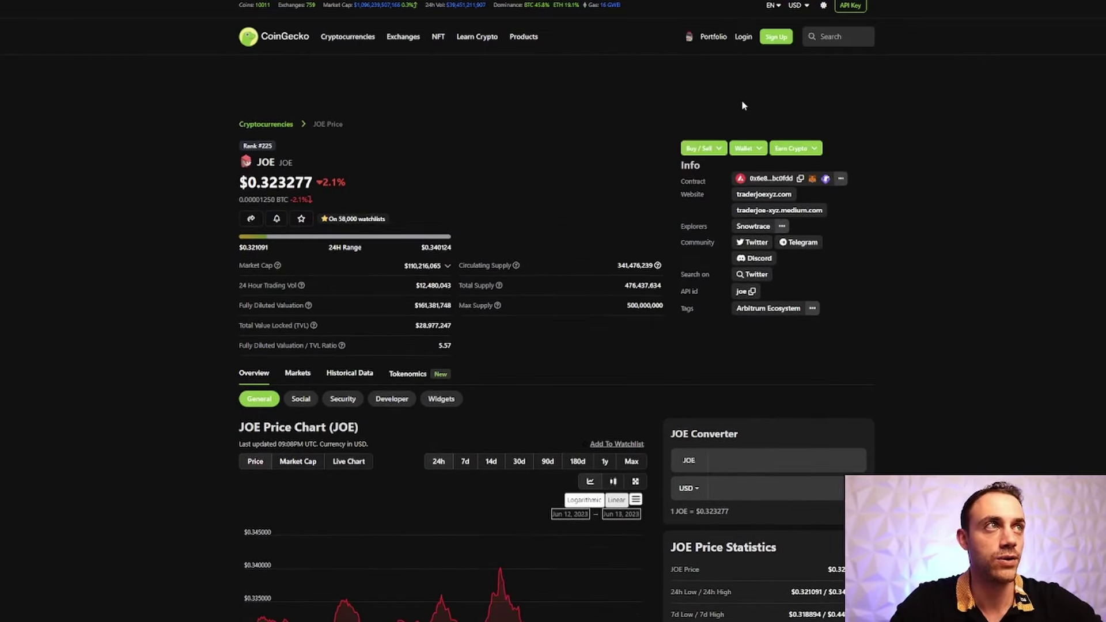
Open Trader Joe's trade page from the JOE listing and choose BTC.b to receive, using the contract address copied from CoinGecko.
click(763, 194)
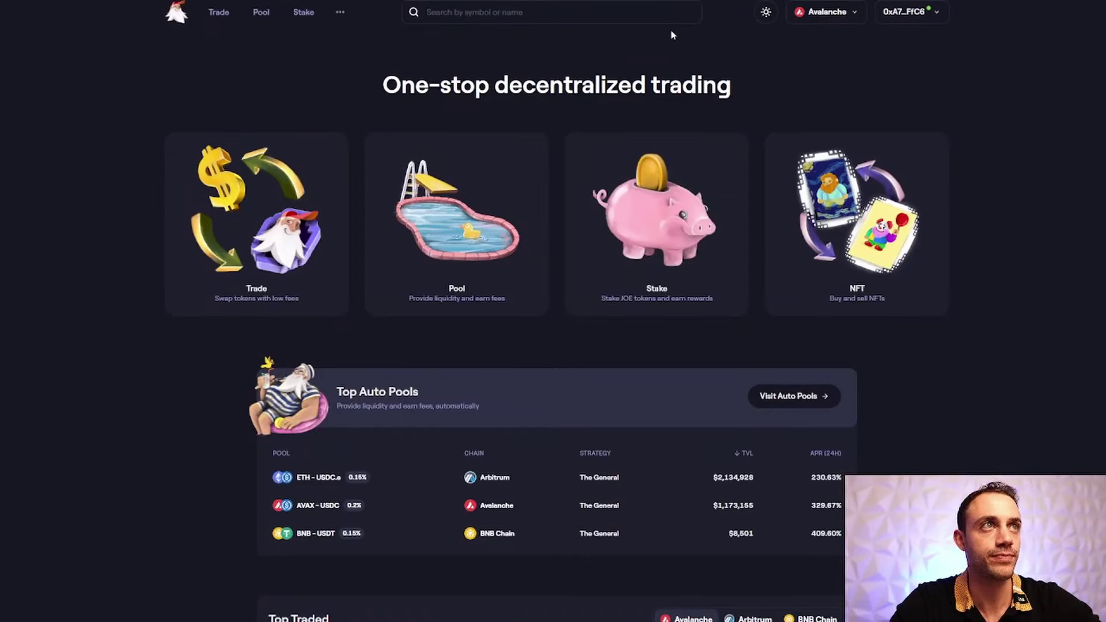
click(214, 15)
click(902, 188)
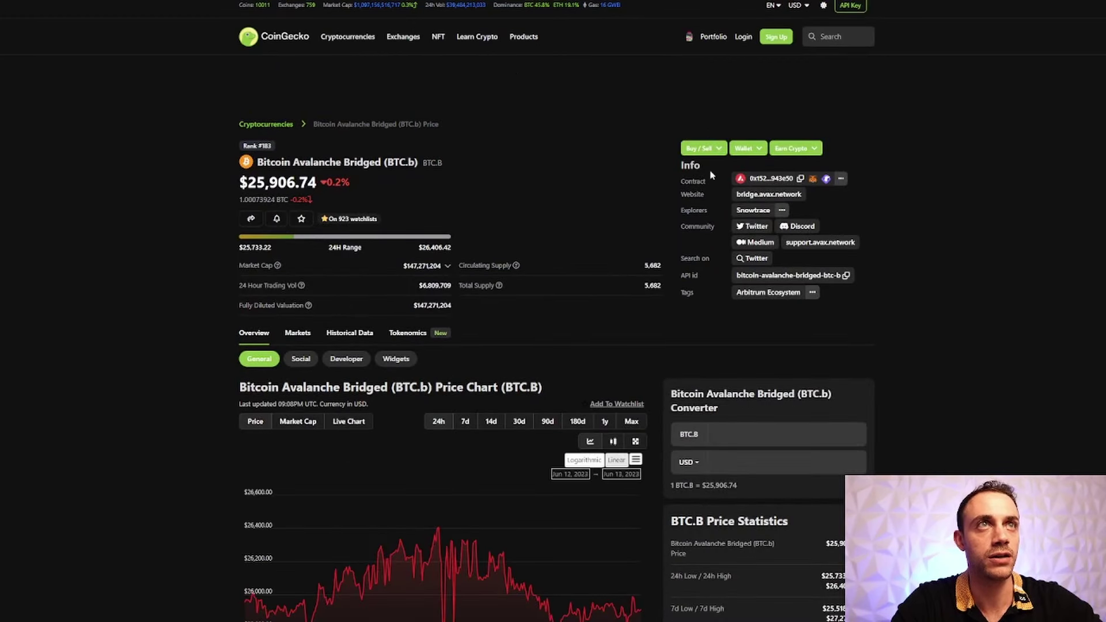
click(801, 179)
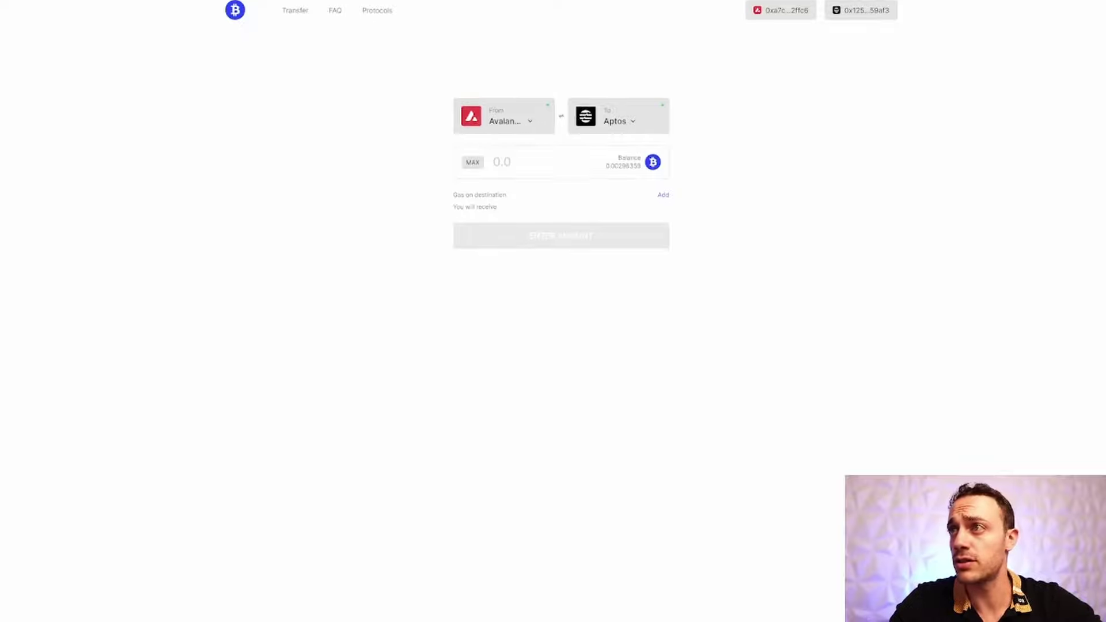
scroll(3, 463, down, 1)
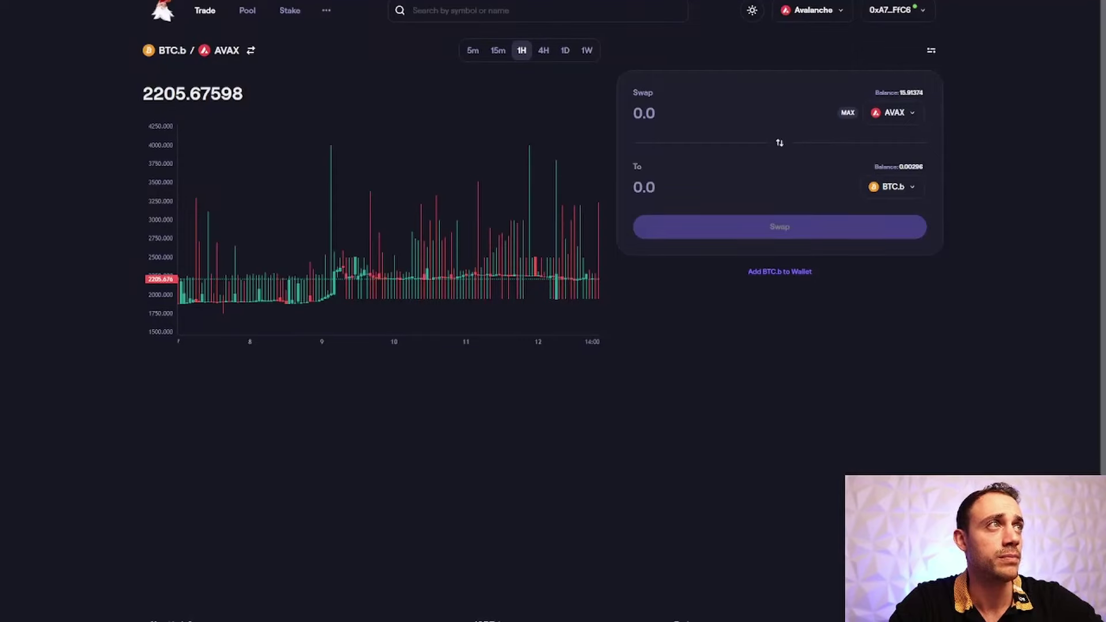
Swap 5 AVAX for BTC.b, confirm the transaction in the wallet and dismiss the notification.
text(5)
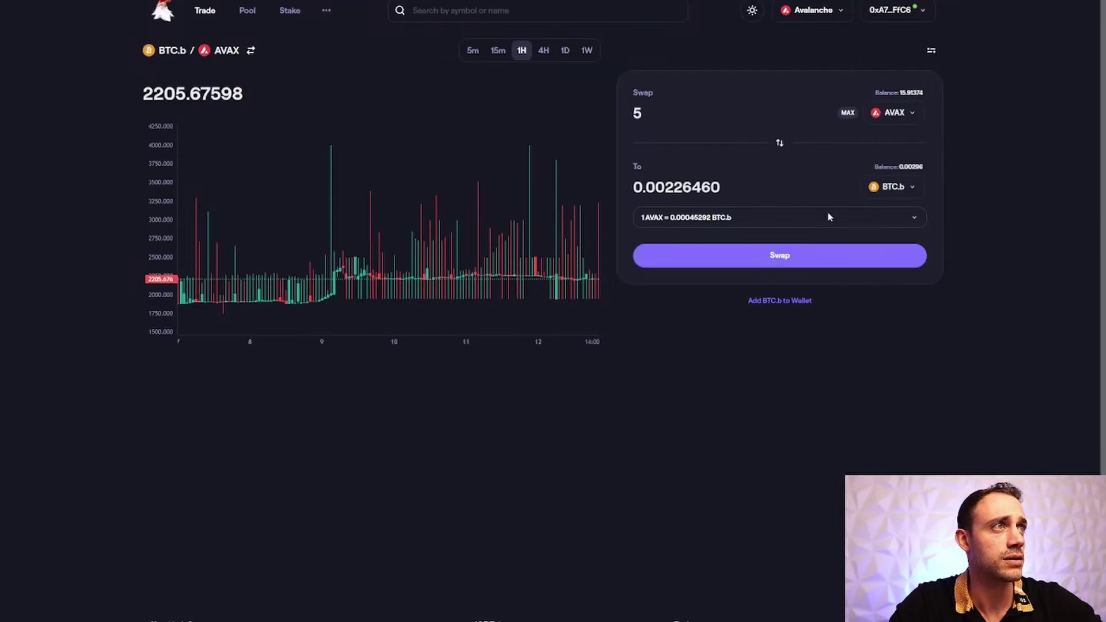
click(817, 254)
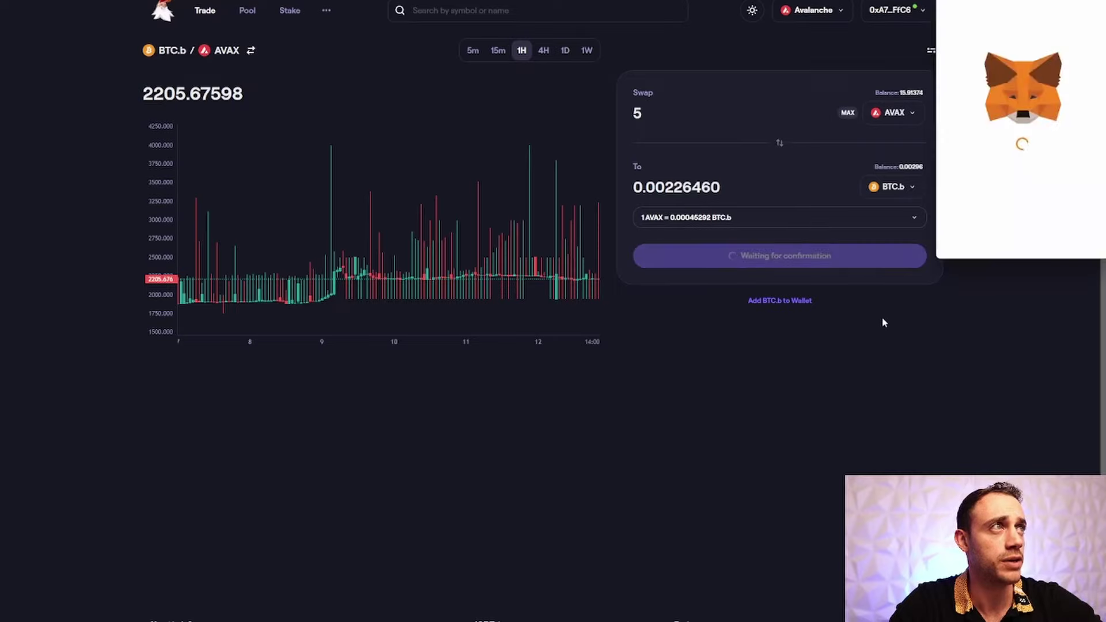
click(1087, 240)
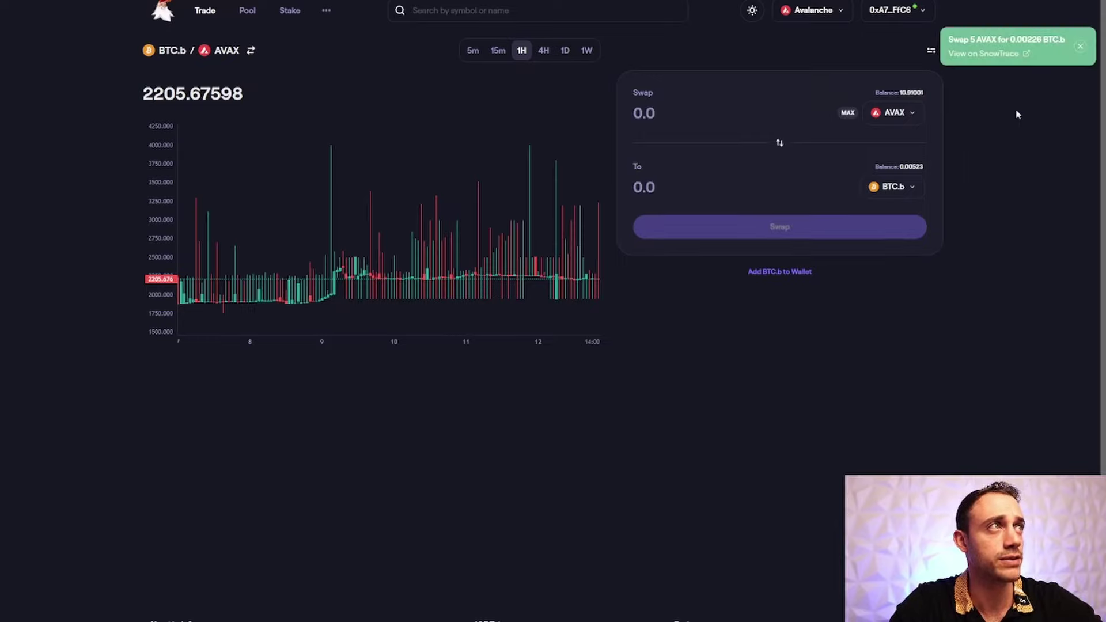
click(1081, 46)
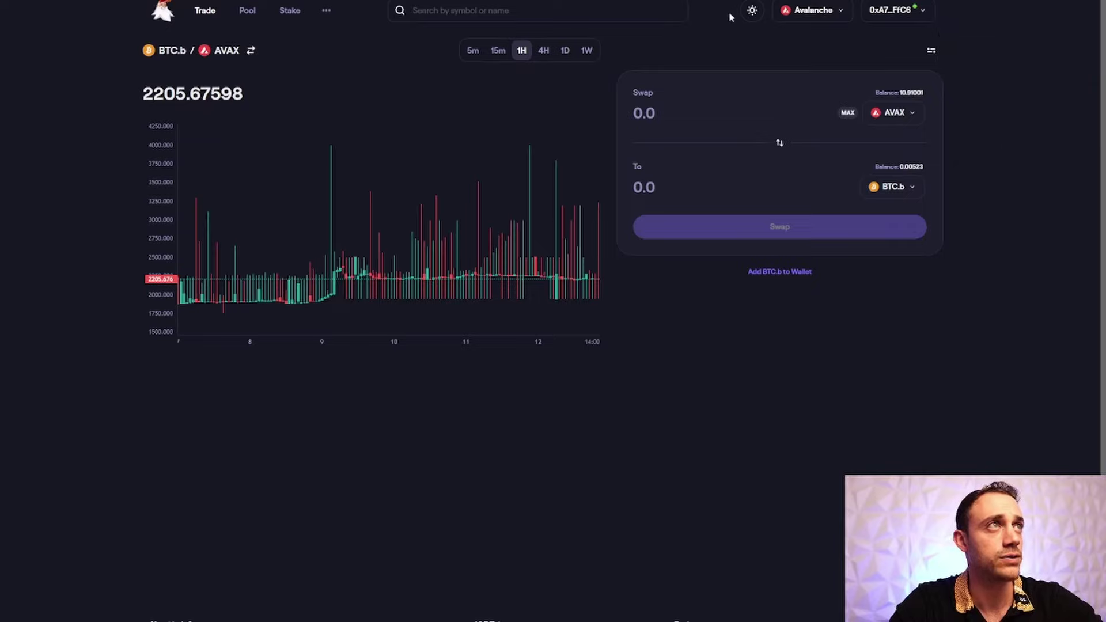
Return to the Bitcoin bridge page, unlock the Petra wallet with the account password and review its assets and recent activity.
key(ctrl+Tab)
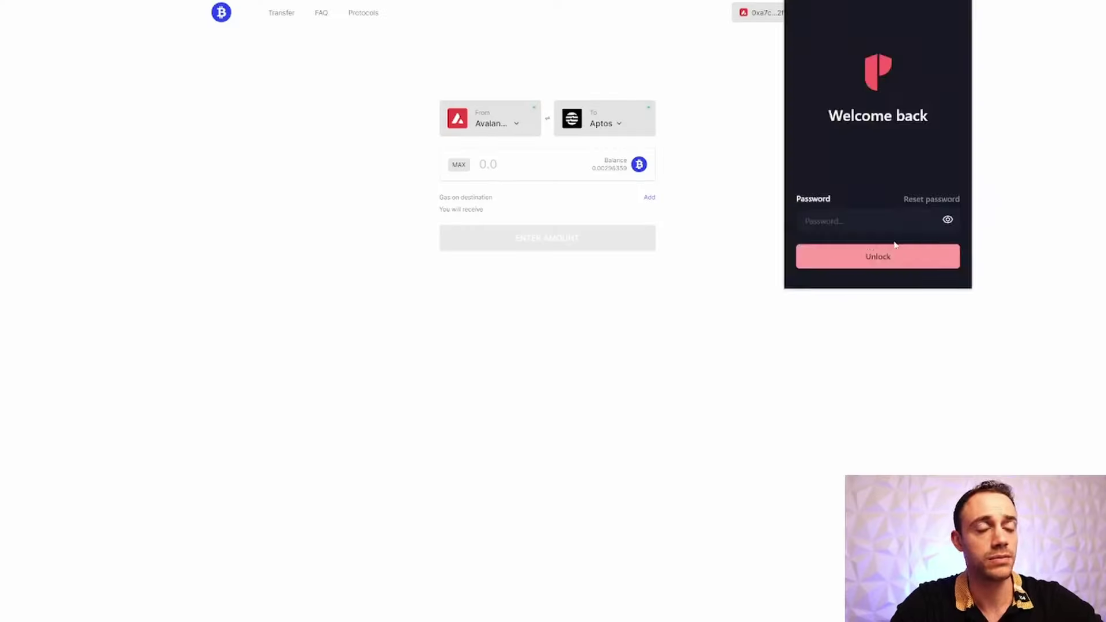
click(890, 222)
key(Return)
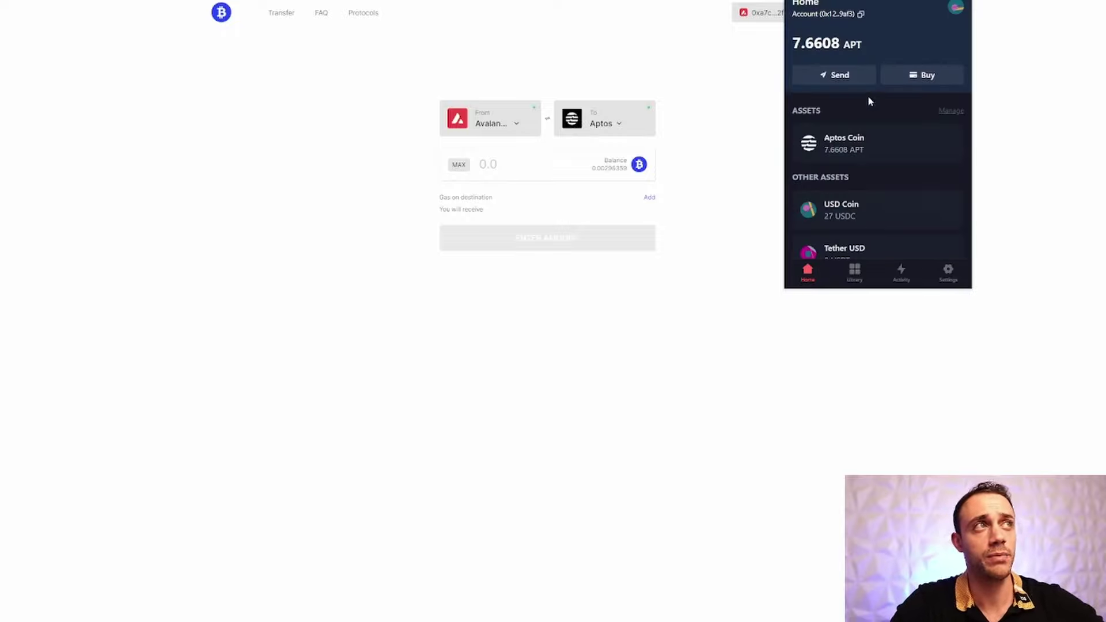
scroll(860, 133, down, 5)
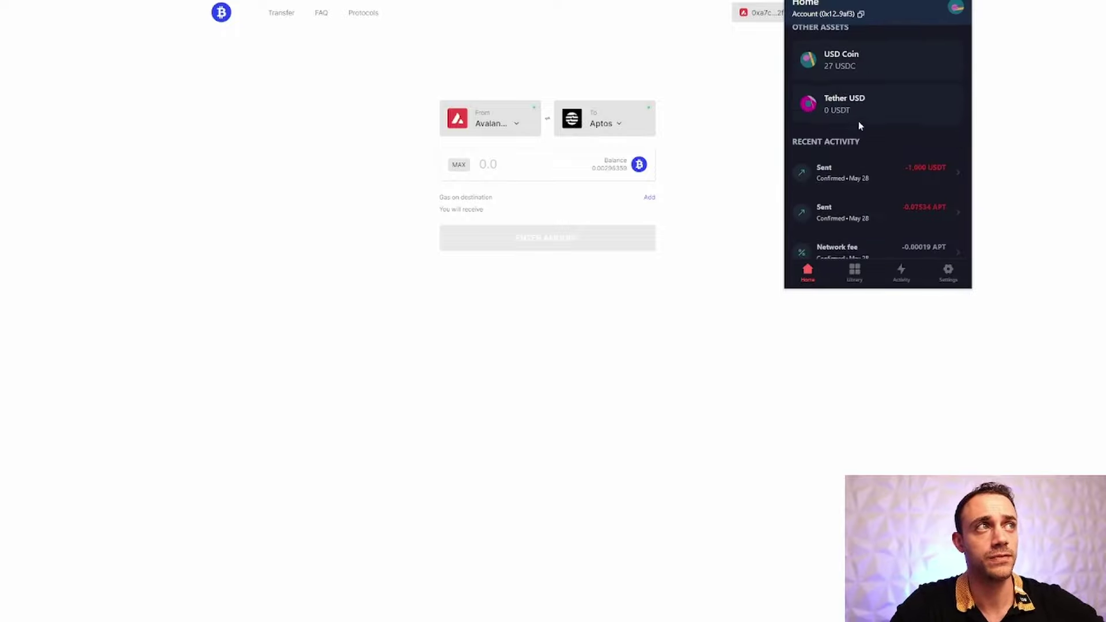
scroll(860, 134, up, 5)
click(722, 102)
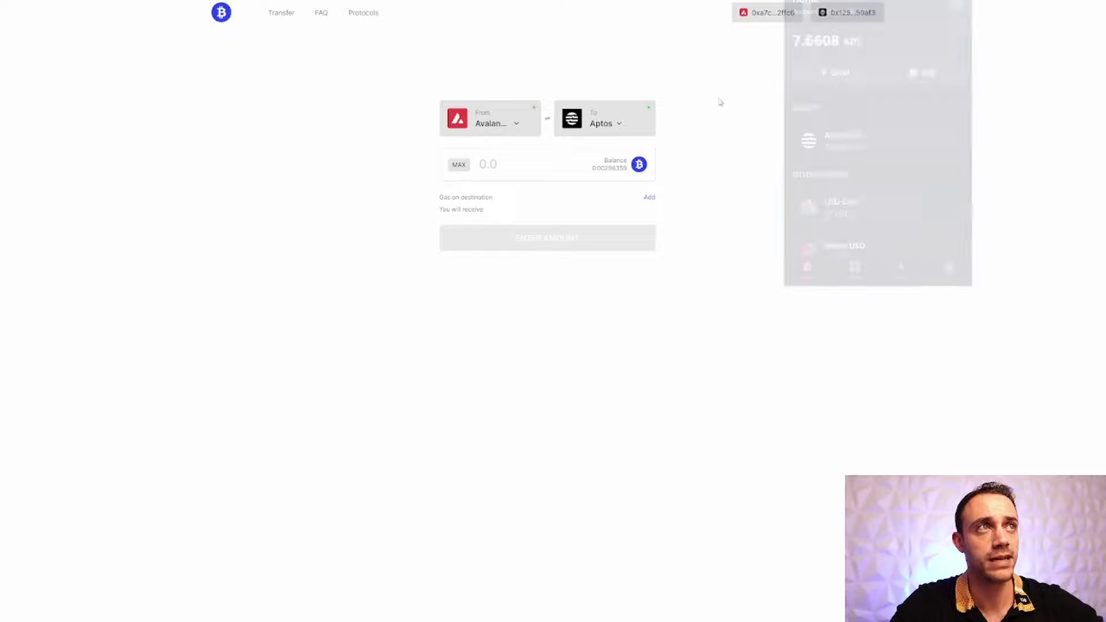
click(614, 117)
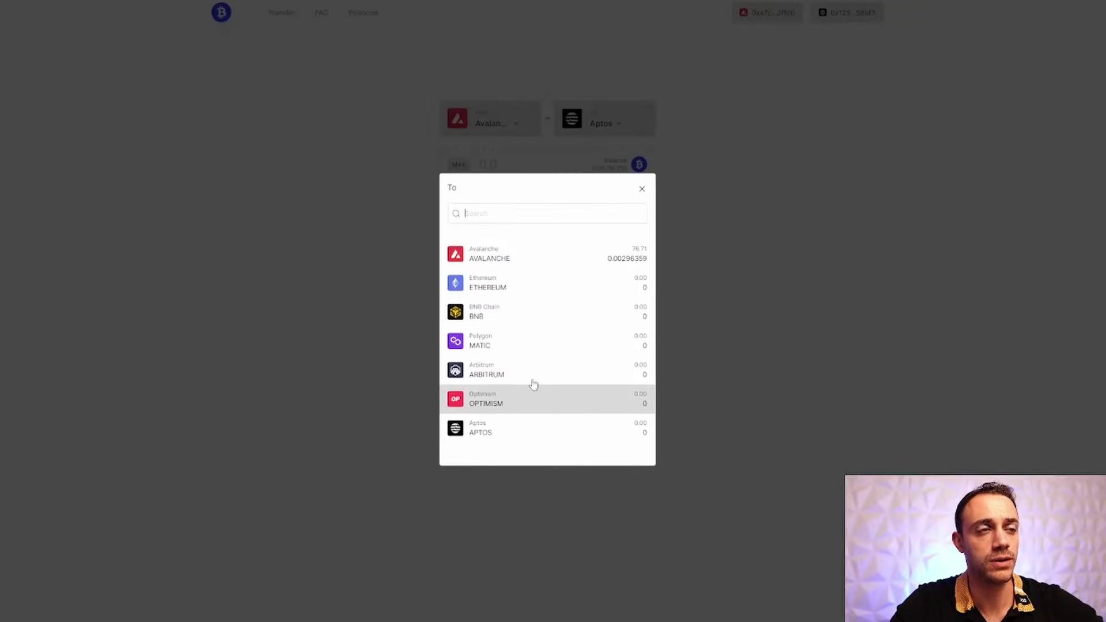
click(642, 189)
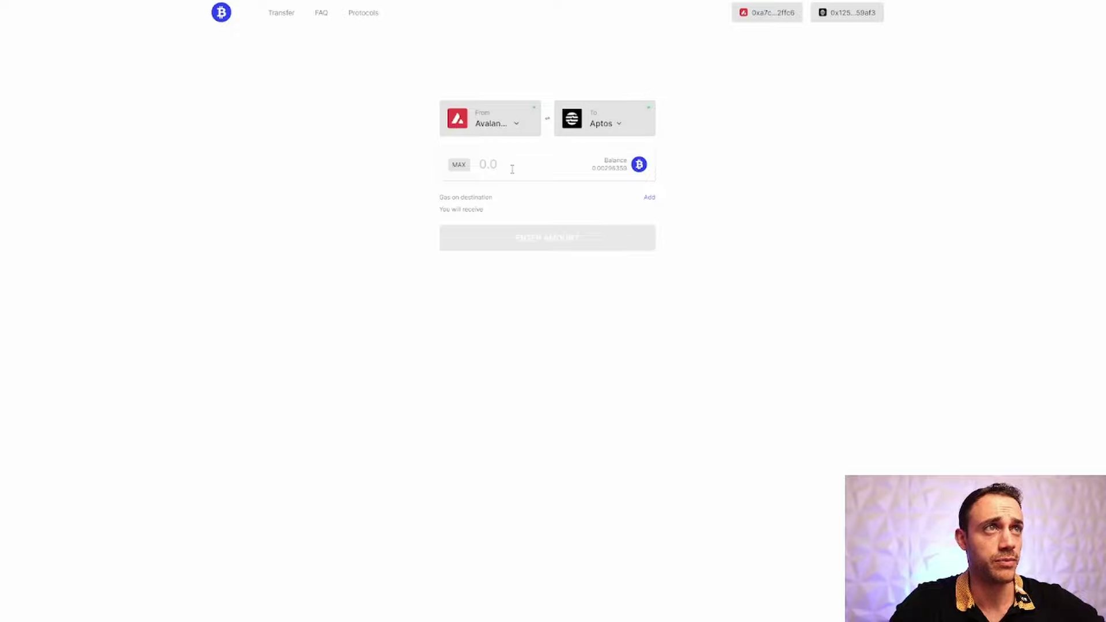
click(459, 167)
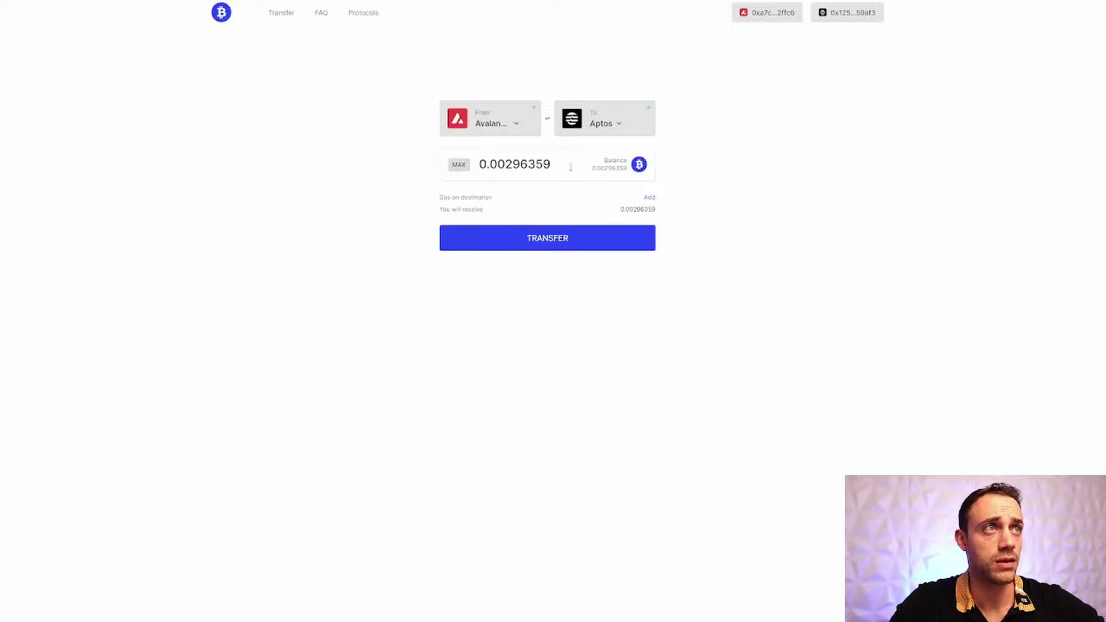
Reload the bridge page, choose Aptos as the destination again and enter the maximum amount, 0.00522819 BTC.b.
click(43, 3)
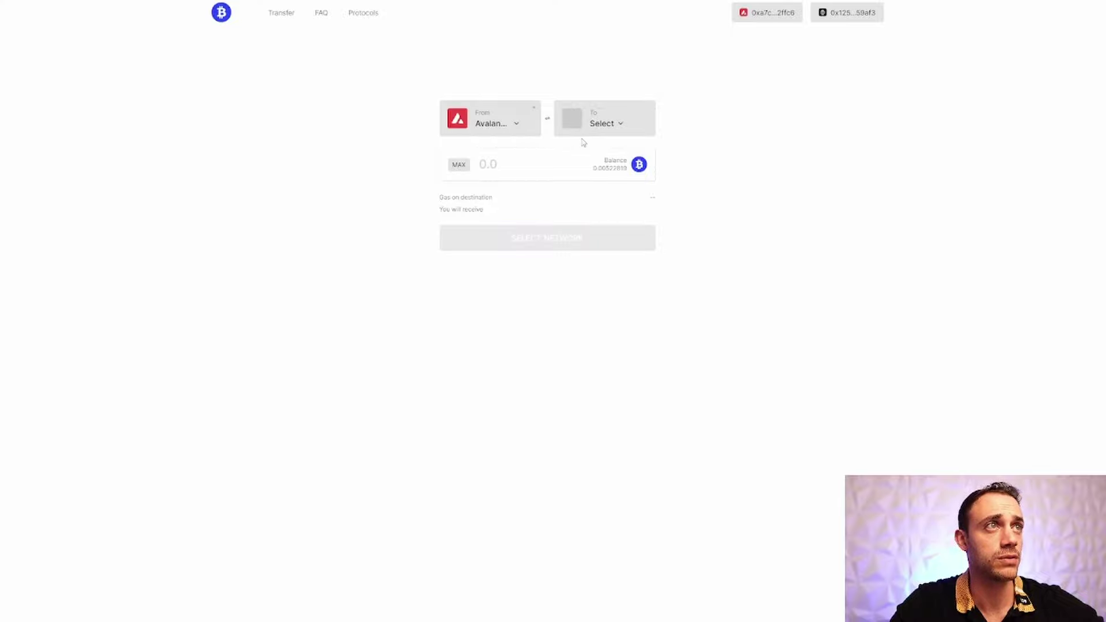
click(611, 122)
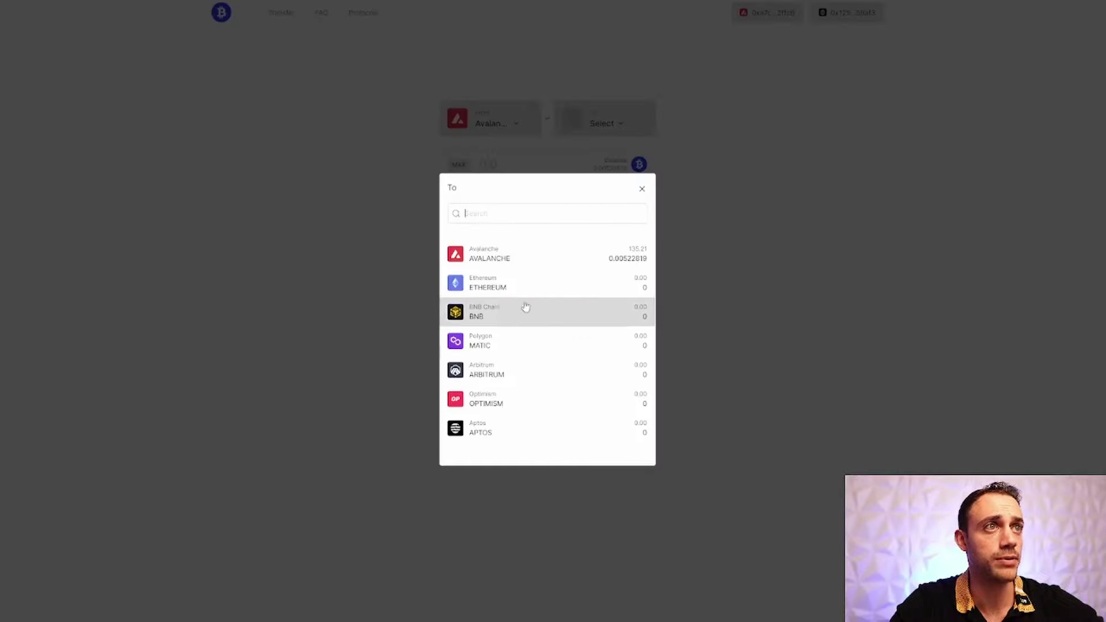
click(518, 428)
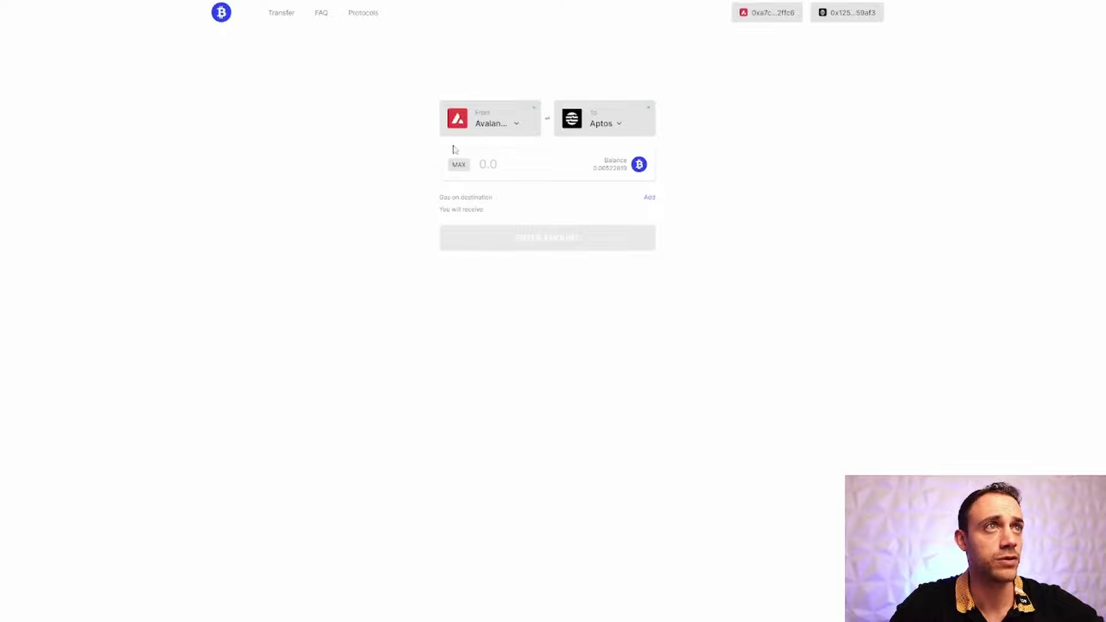
click(459, 165)
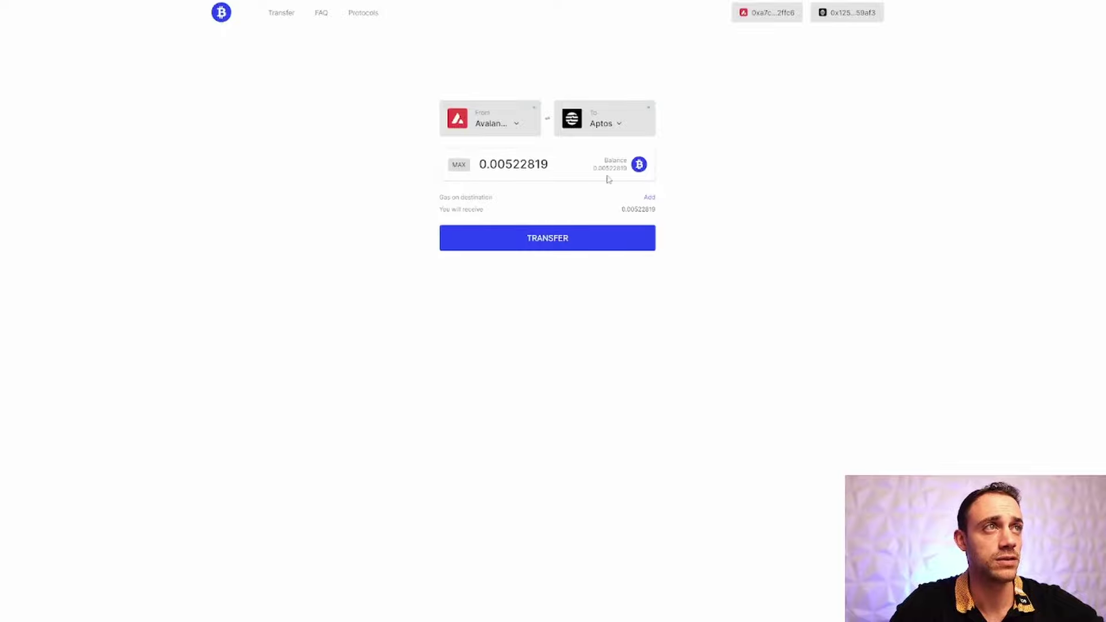
Start the transfer and approve the BTC.b token registration on Aptos in the Petra wallet.
click(565, 241)
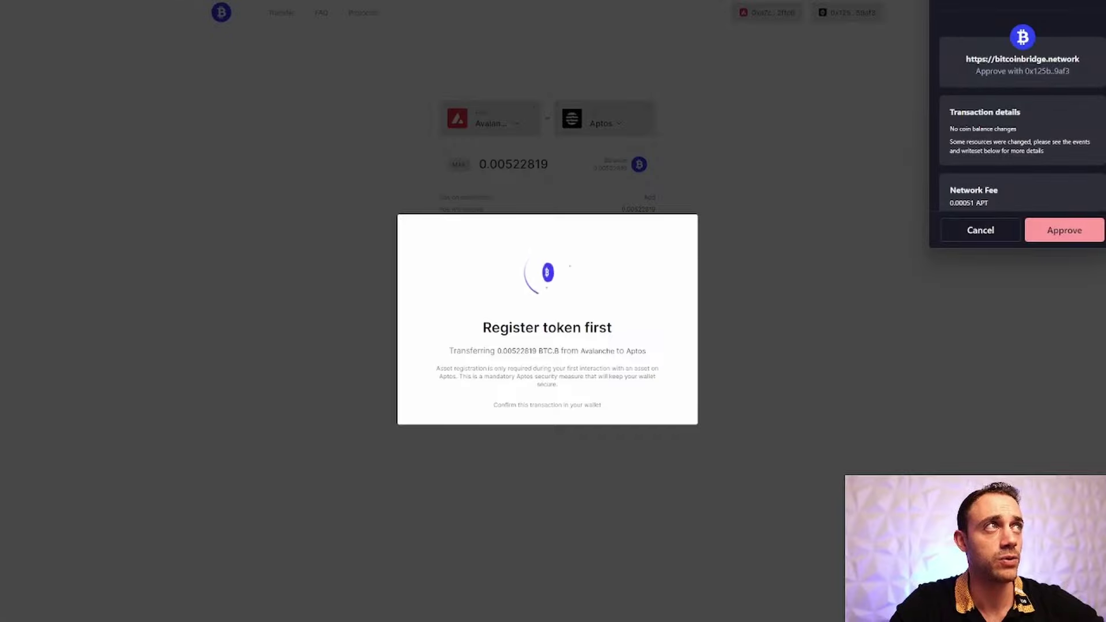
click(381, 379)
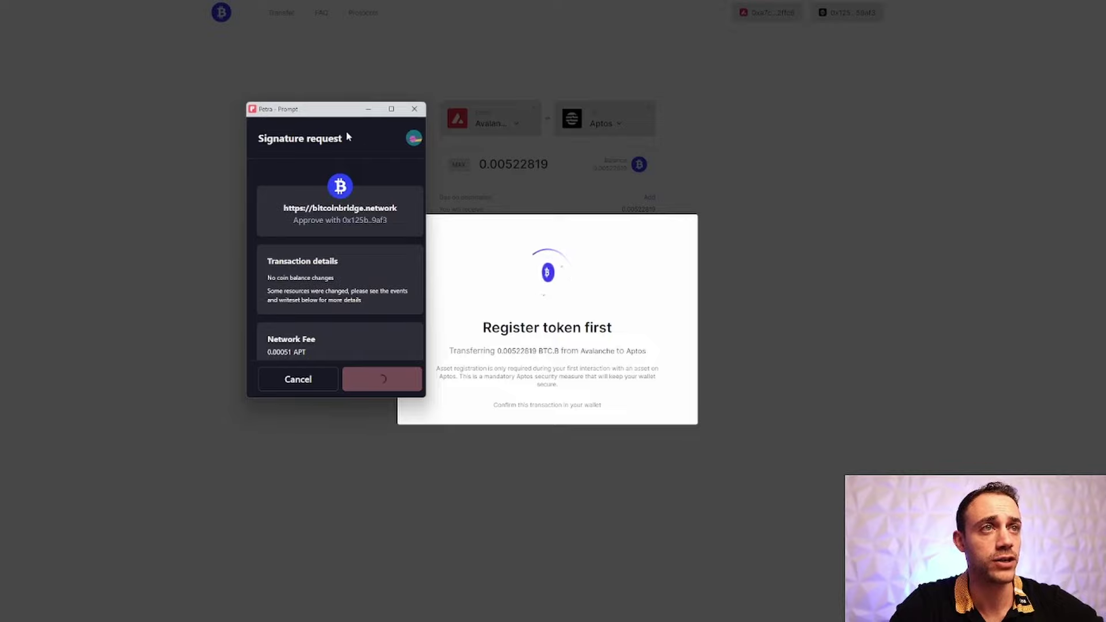
drag(997, 7, 333, 148)
Set the MetaMask spending cap to 0.00522819 BTC.b and approve it.
click(403, 339)
scroll(403, 404, down, 1)
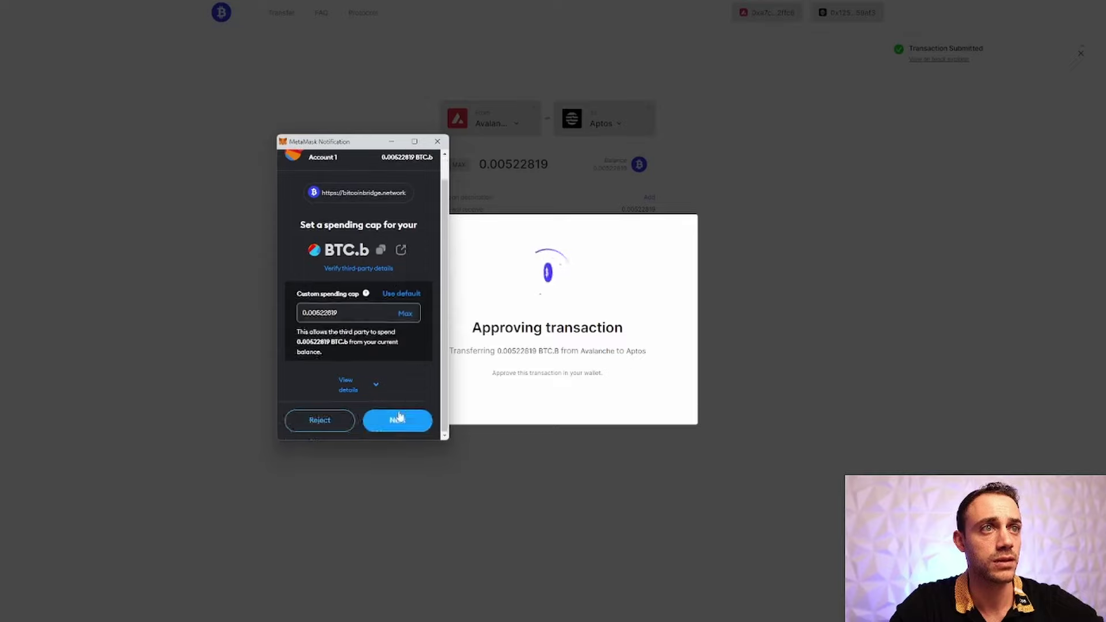
click(403, 420)
scroll(402, 420, down, 1)
click(405, 421)
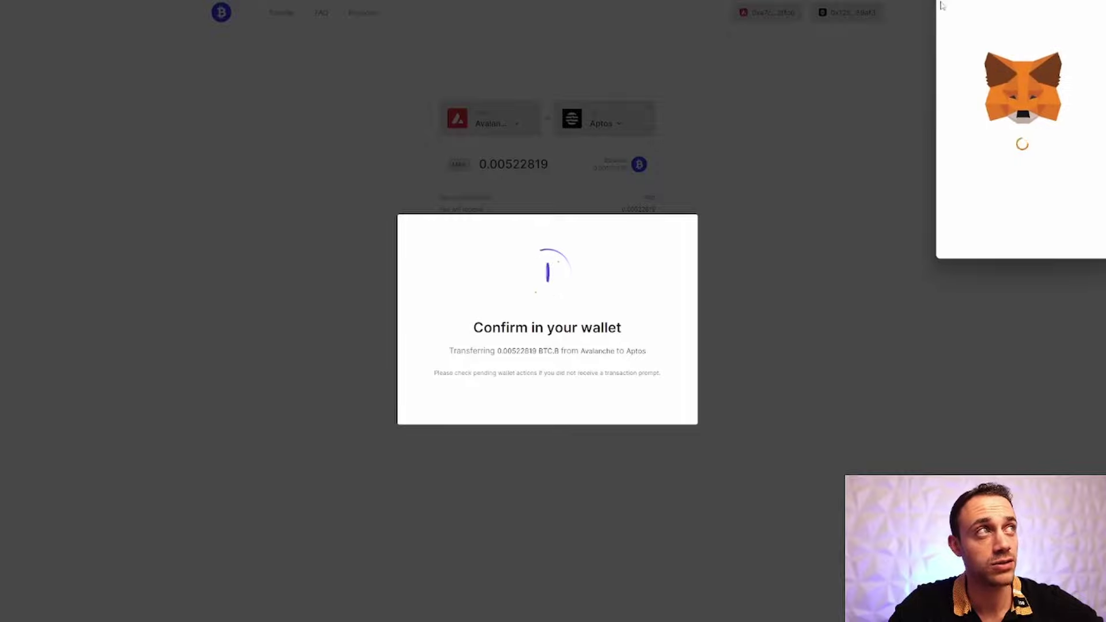
Confirm the Avalanche-to-Aptos bridge transaction in MetaMask and try to claim the bridged BTC.b on Aptos.
drag(503, 129, 238, 132)
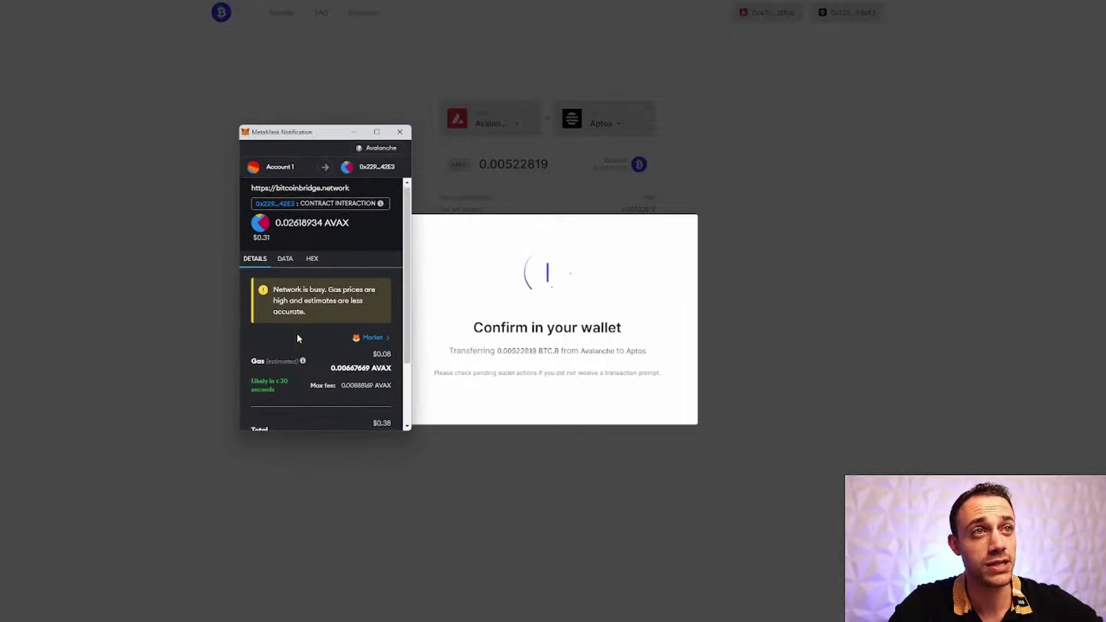
scroll(296, 334, down, 3)
click(362, 406)
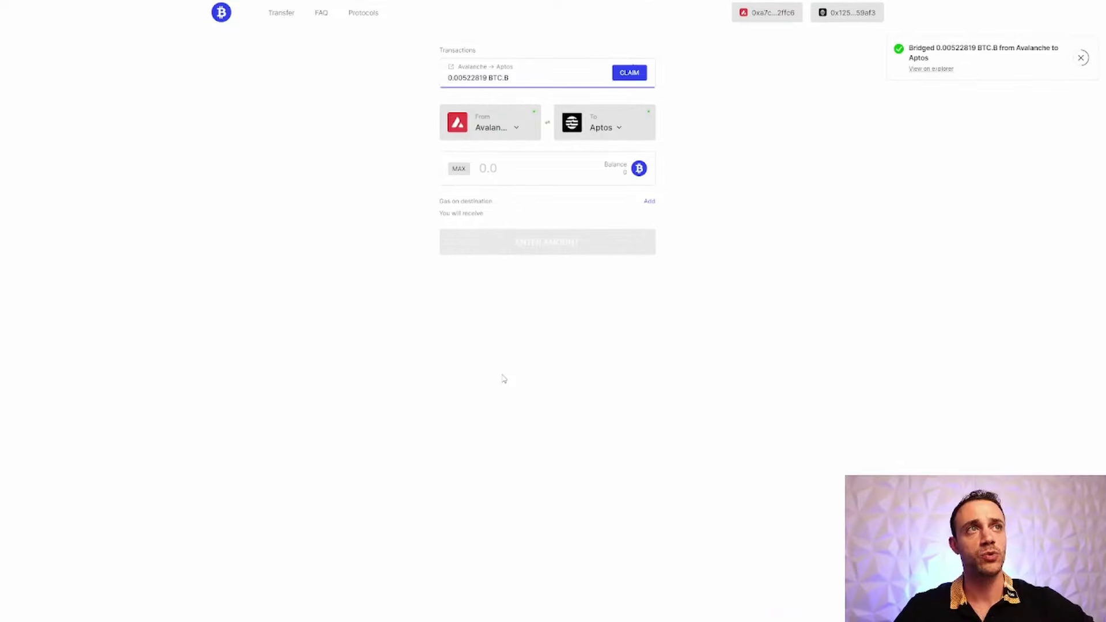
click(640, 72)
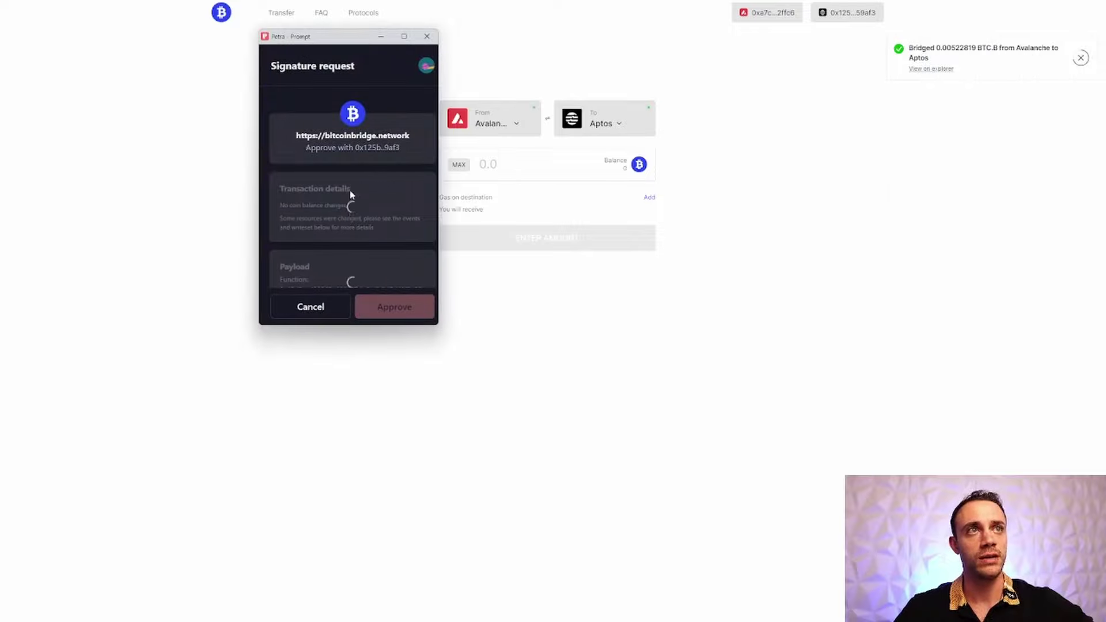
Check the Petra wallet's assets and recent activity for the bridged BTC.b.
scroll(899, 144, down, 3)
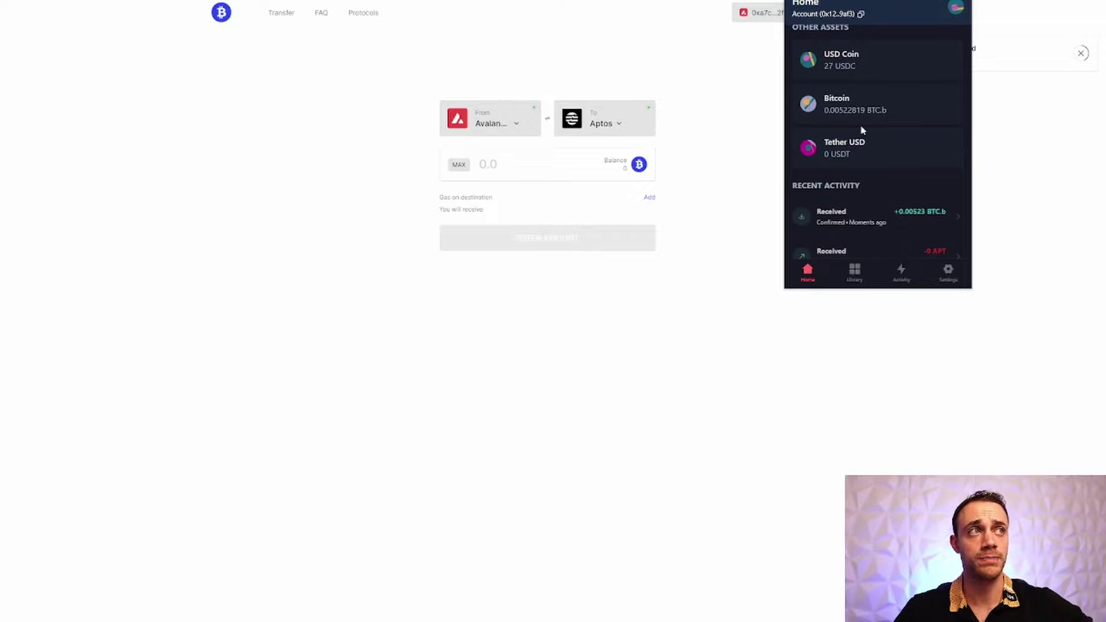
scroll(854, 125, up, 3)
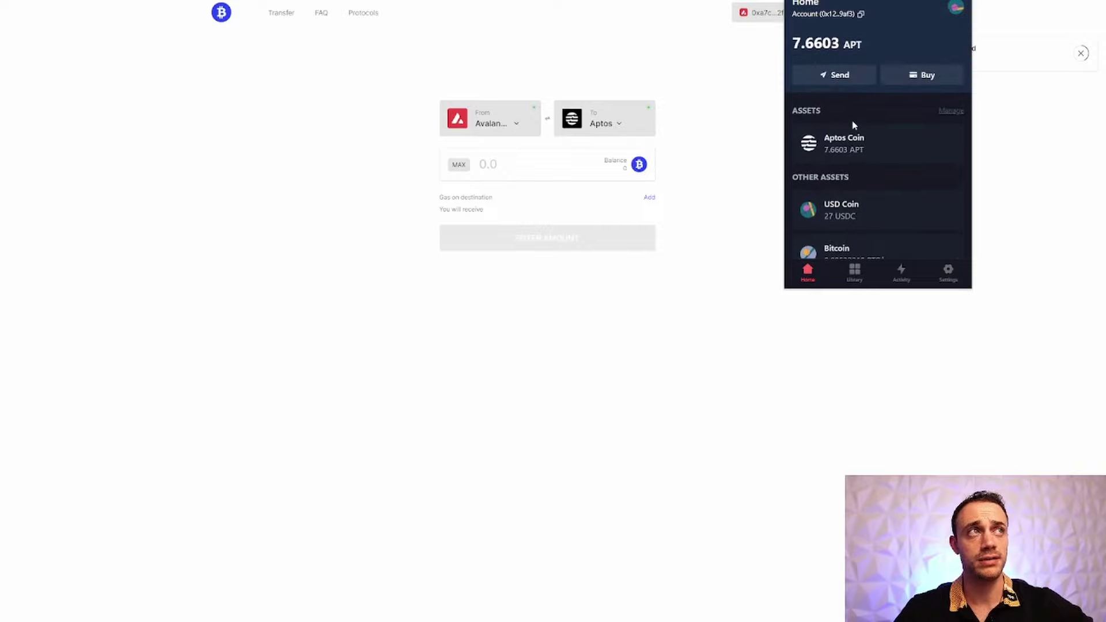
scroll(853, 125, down, 3)
scroll(853, 127, down, 2)
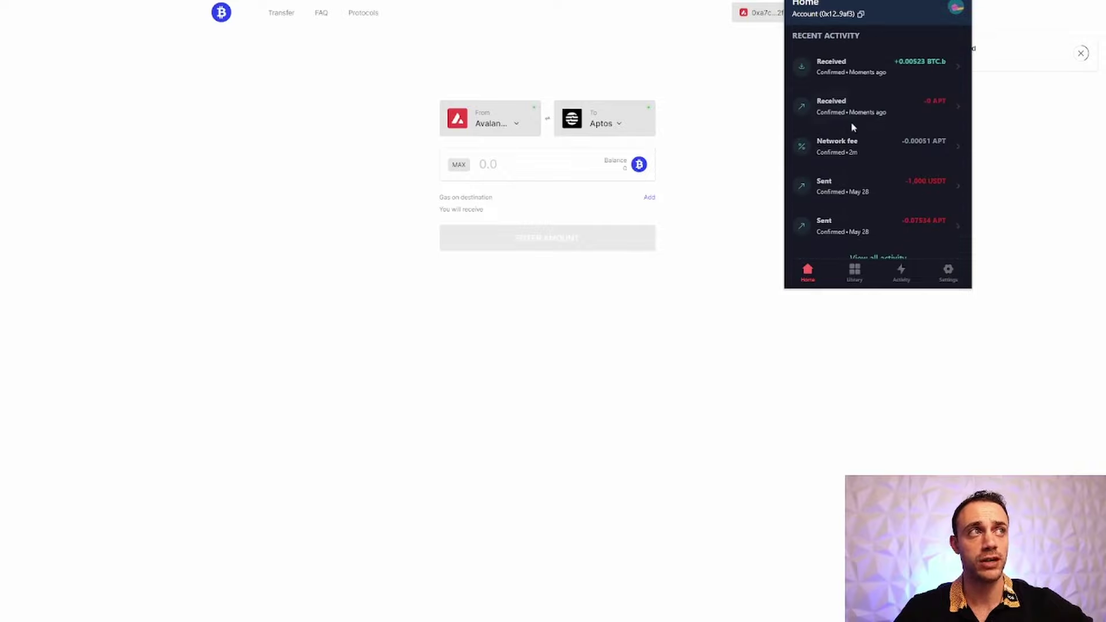
scroll(853, 127, up, 5)
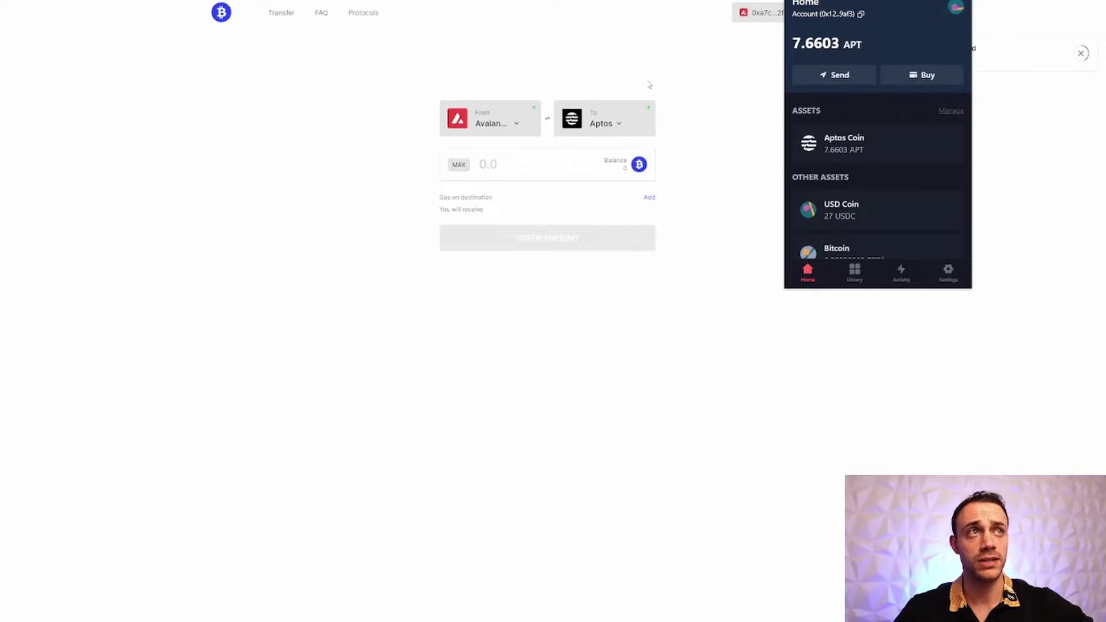
click(605, 95)
Reverse the bridge direction to Aptos to Avalanche, transfer the maximum 0.00522819 BTC.b and approve it in the Petra wallet.
click(549, 120)
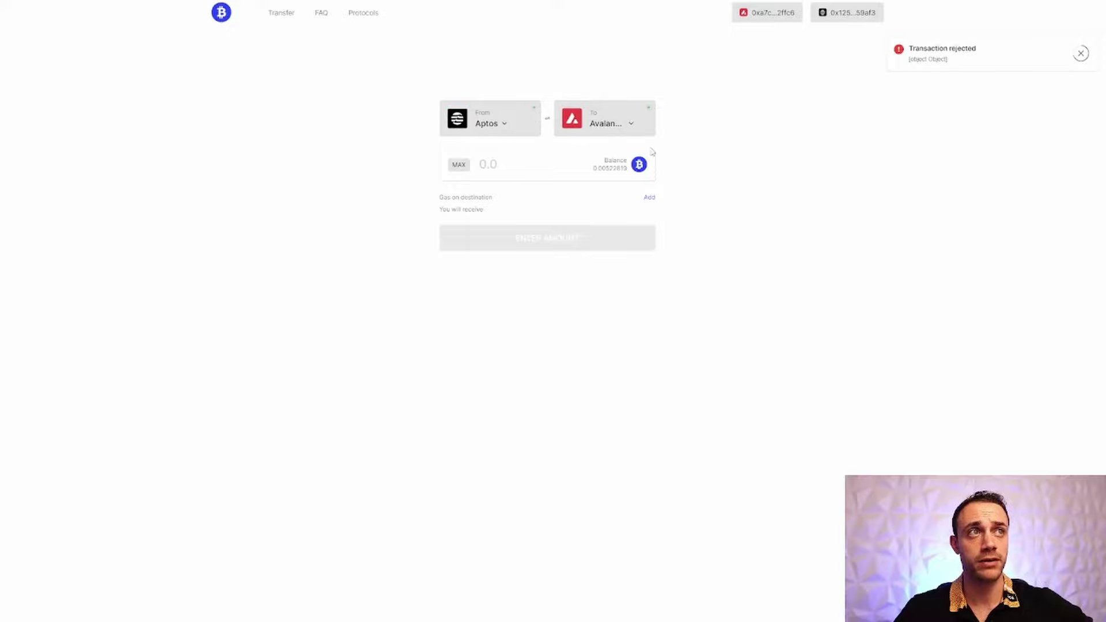
click(459, 166)
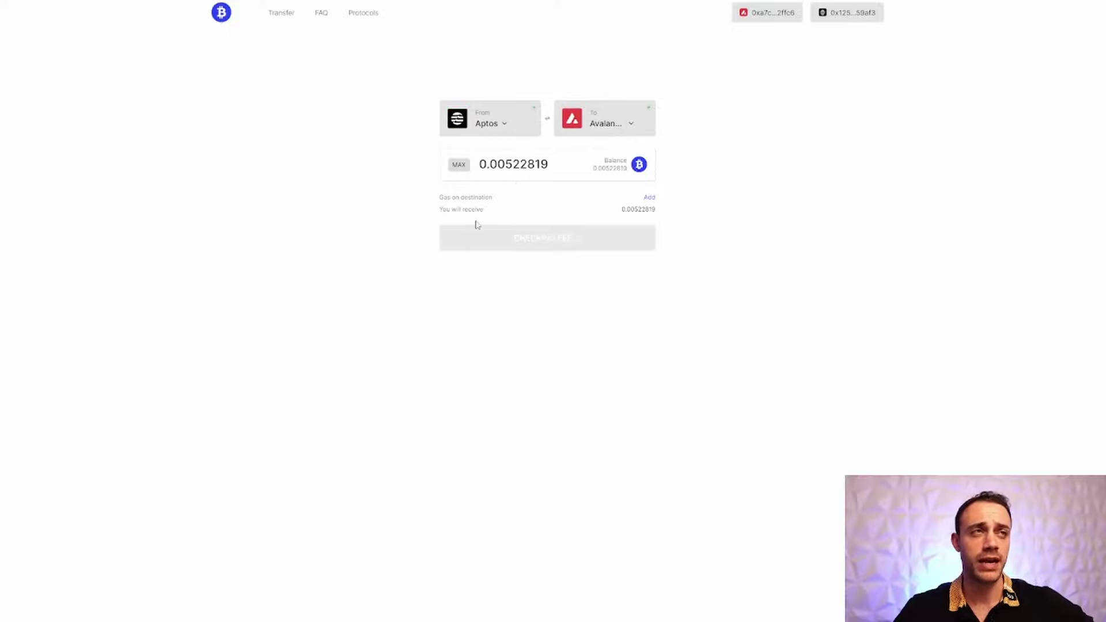
click(544, 233)
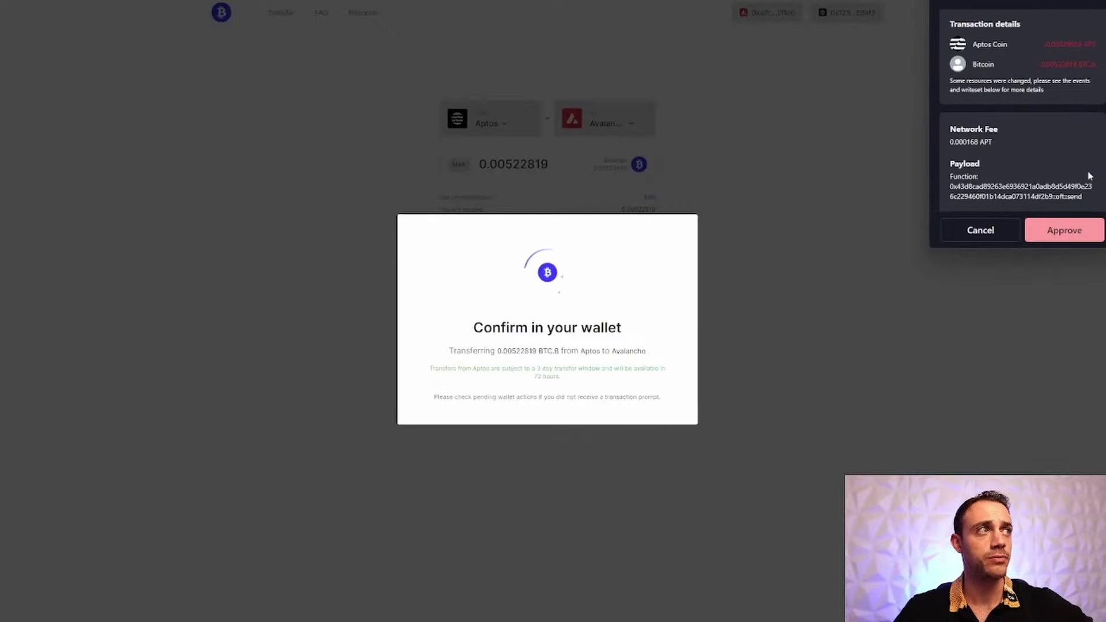
click(1087, 230)
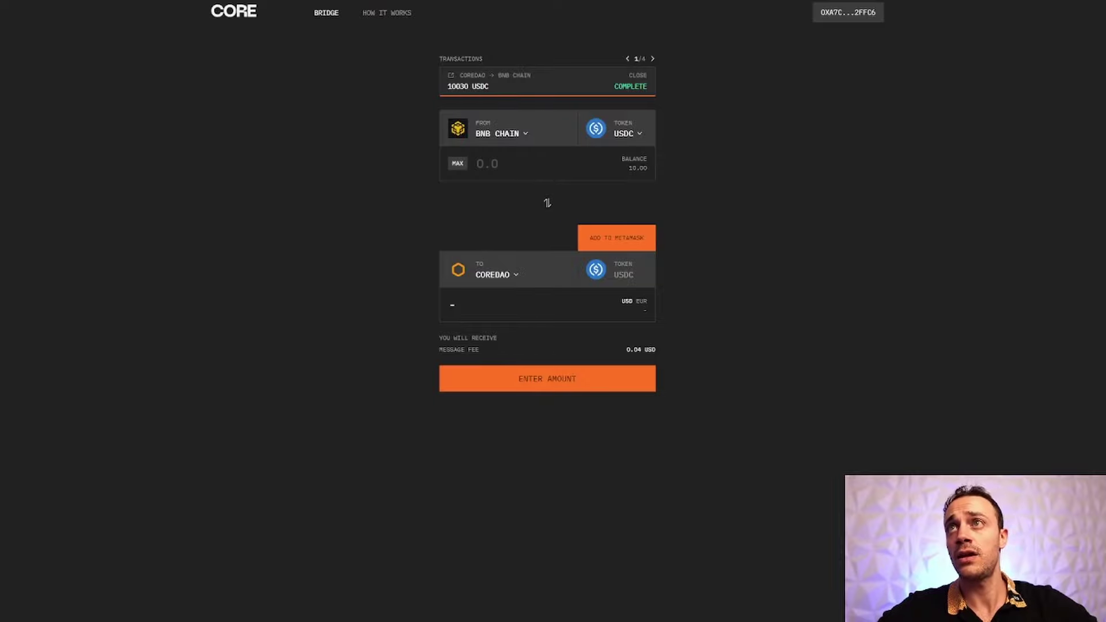
Switch to Telegram, view the CORE USDT trade image in the Crypto Empire Community chat enlarged, and return to the CORE bridge.
key(alt+Tab)
drag(408, 153, 457, 27)
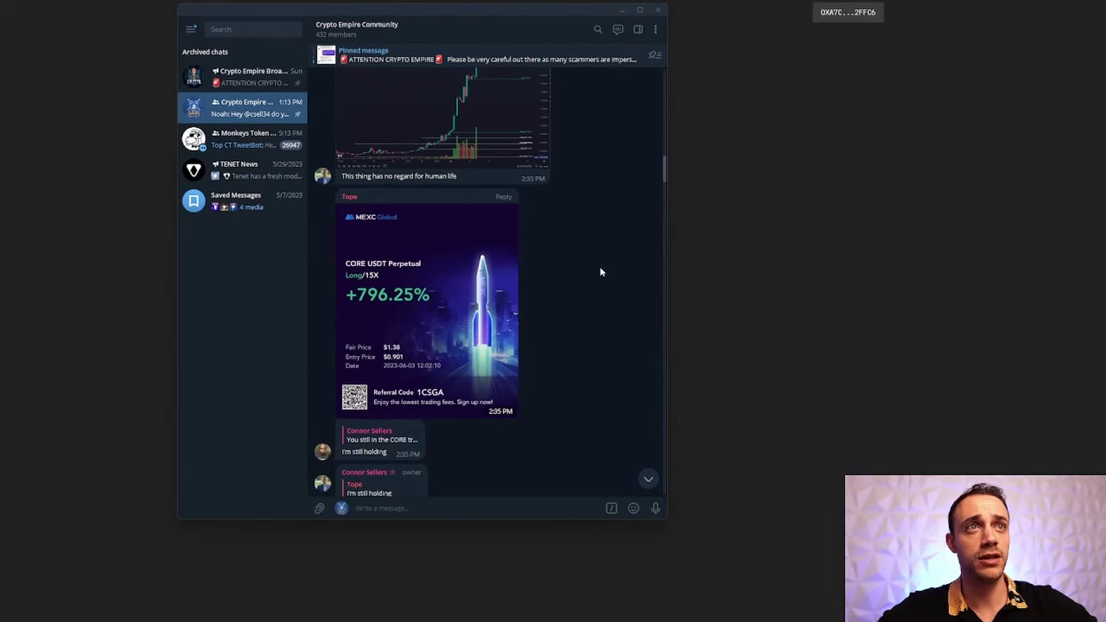
click(390, 323)
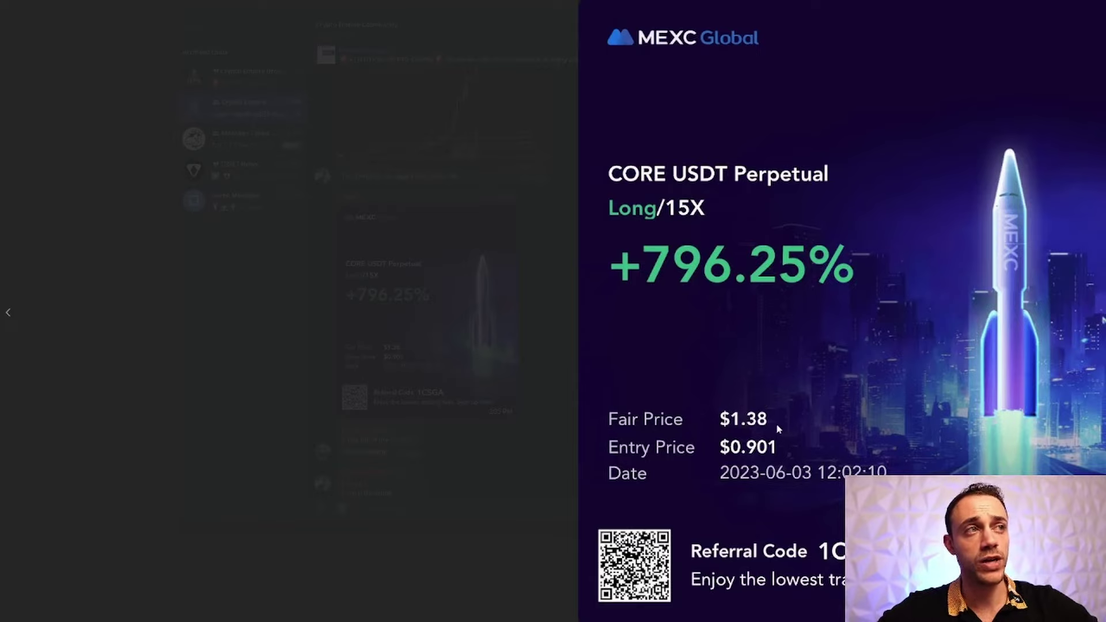
click(443, 412)
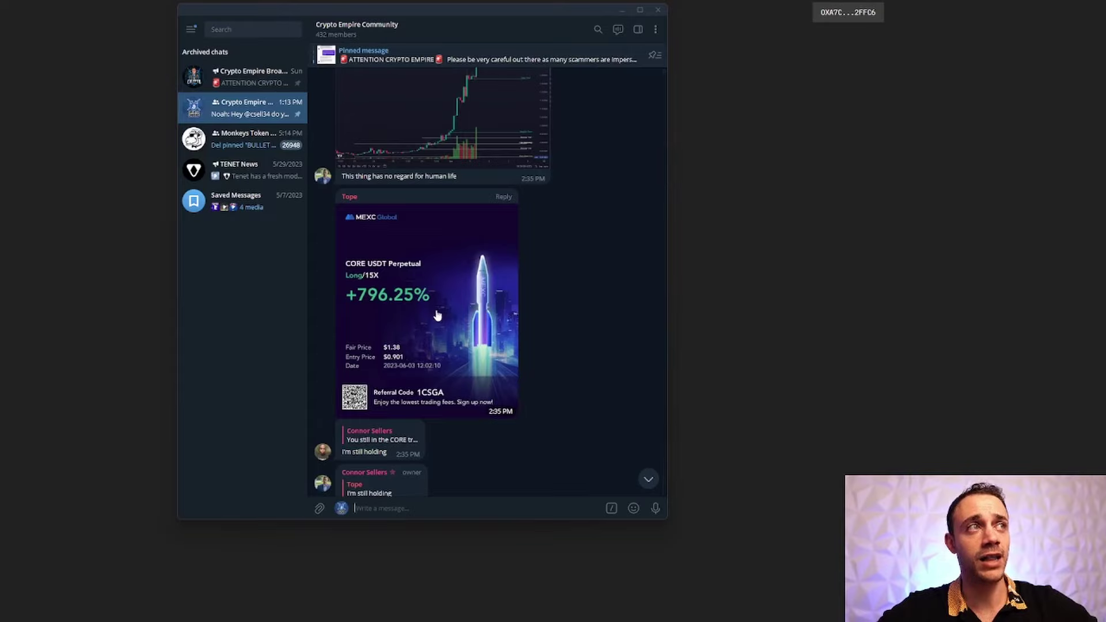
click(767, 271)
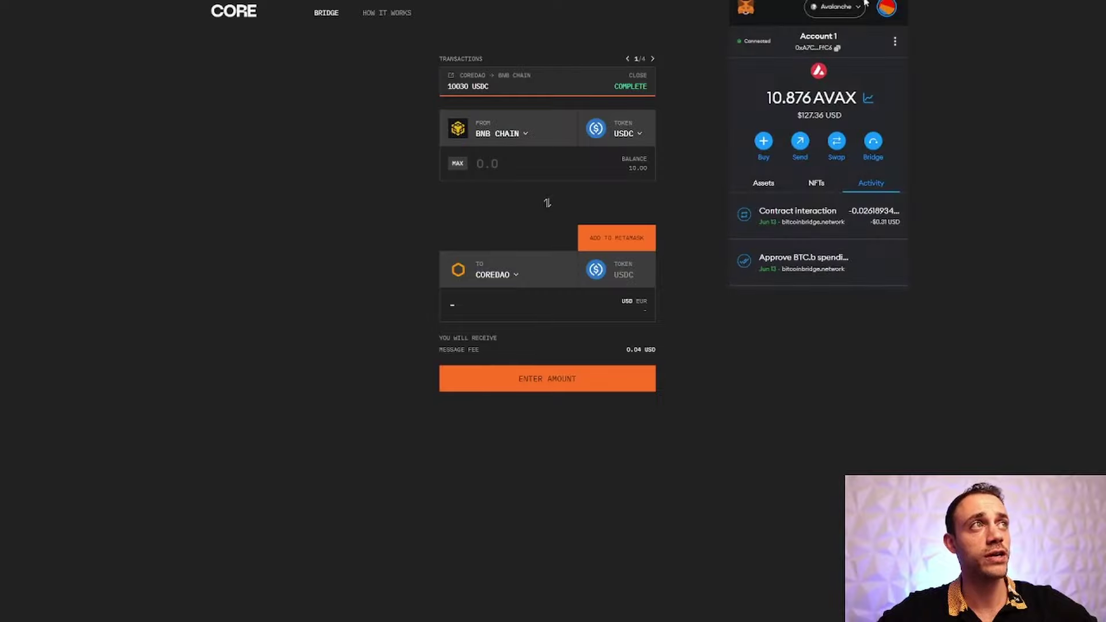
Switch the MetaMask network to BNB Smart Chain and select USDT on BNB Chain as the token to bridge to CoreDAO.
click(852, 12)
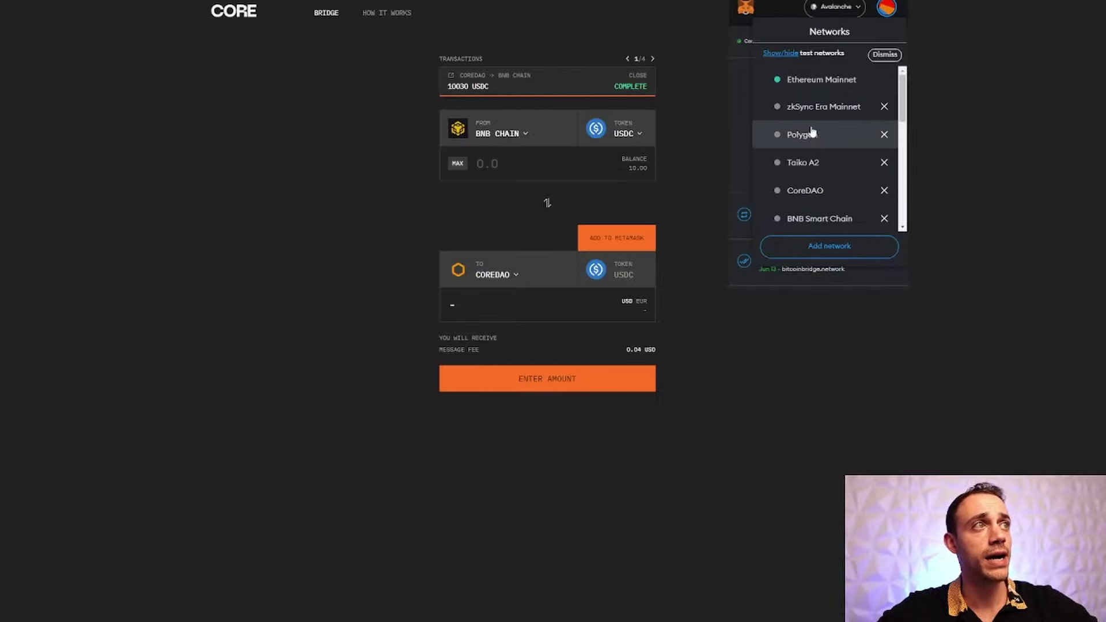
click(820, 216)
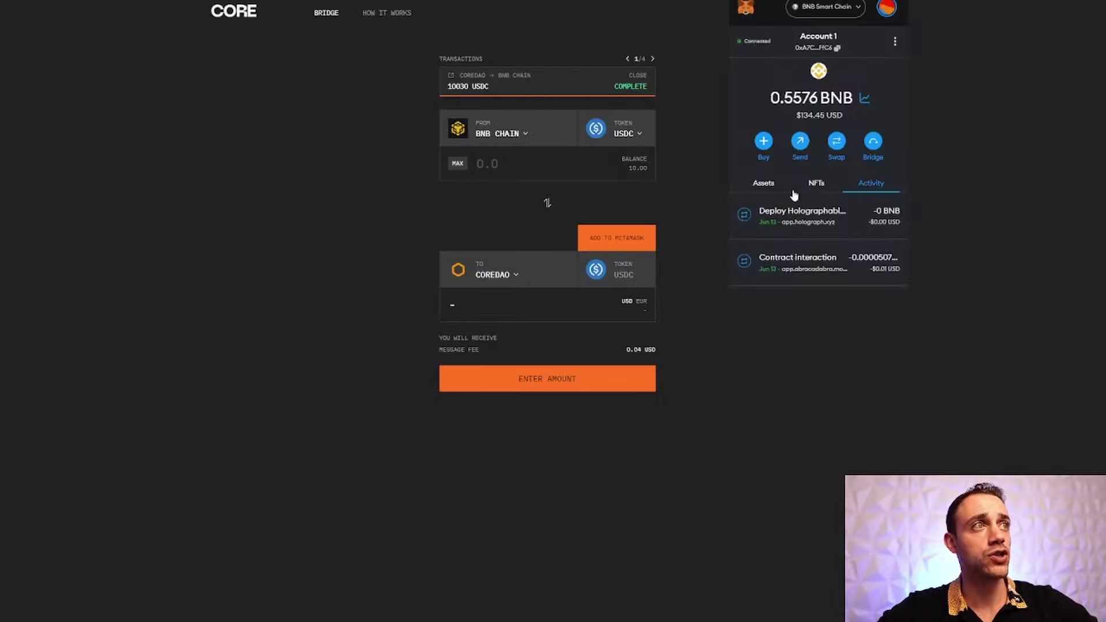
click(716, 182)
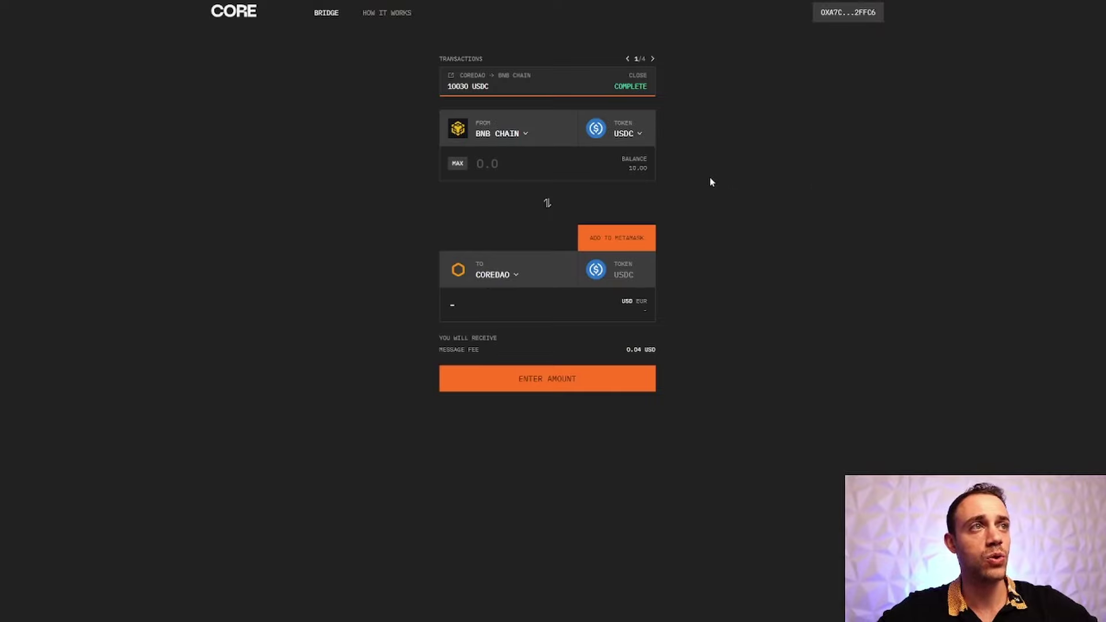
click(626, 136)
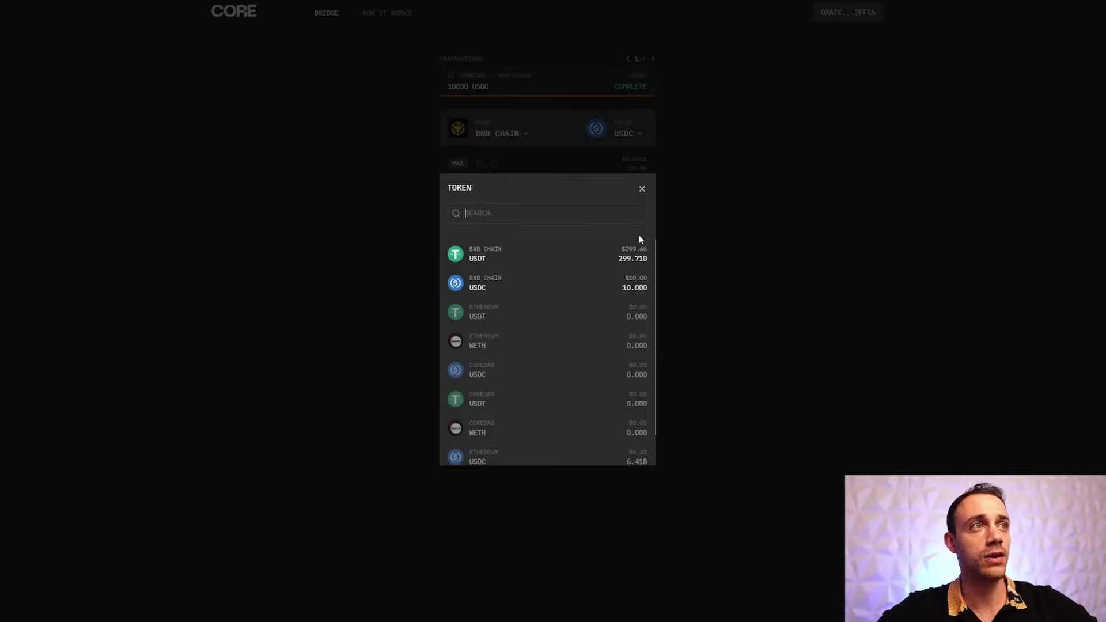
click(619, 254)
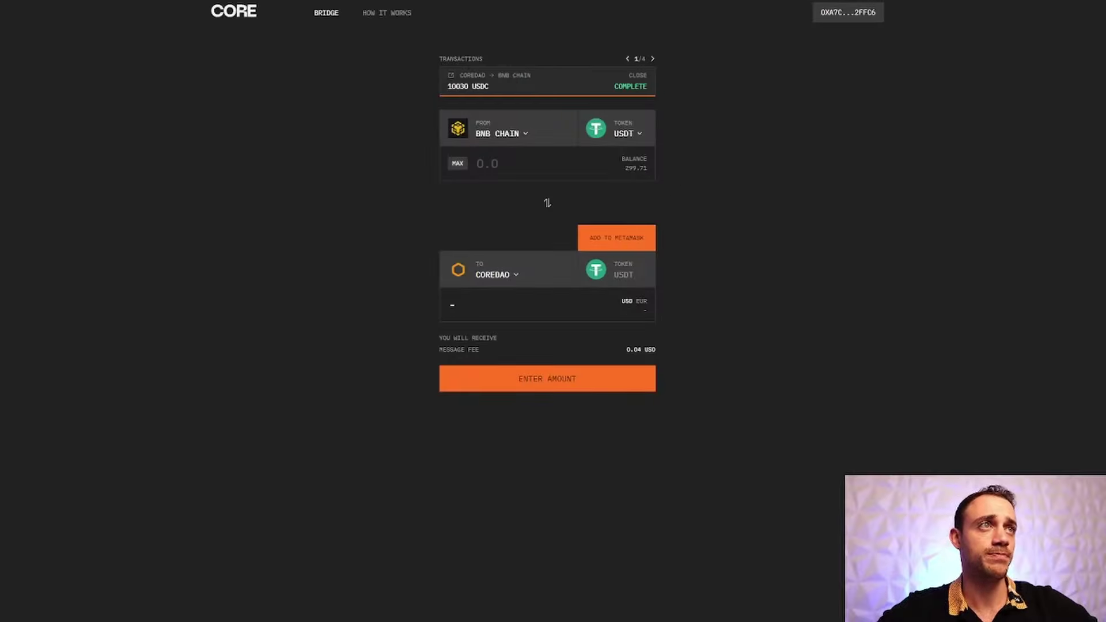
Enter 150 USDT as the amount to bridge and approve the maximum USDT spending cap in MetaMask.
text(150)
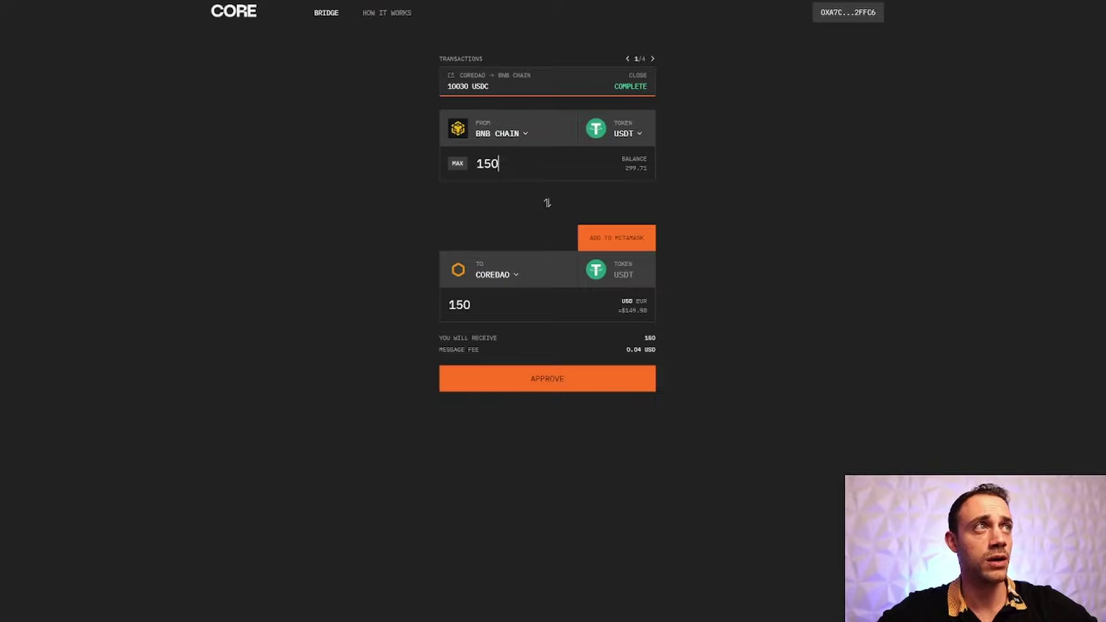
click(850, 1)
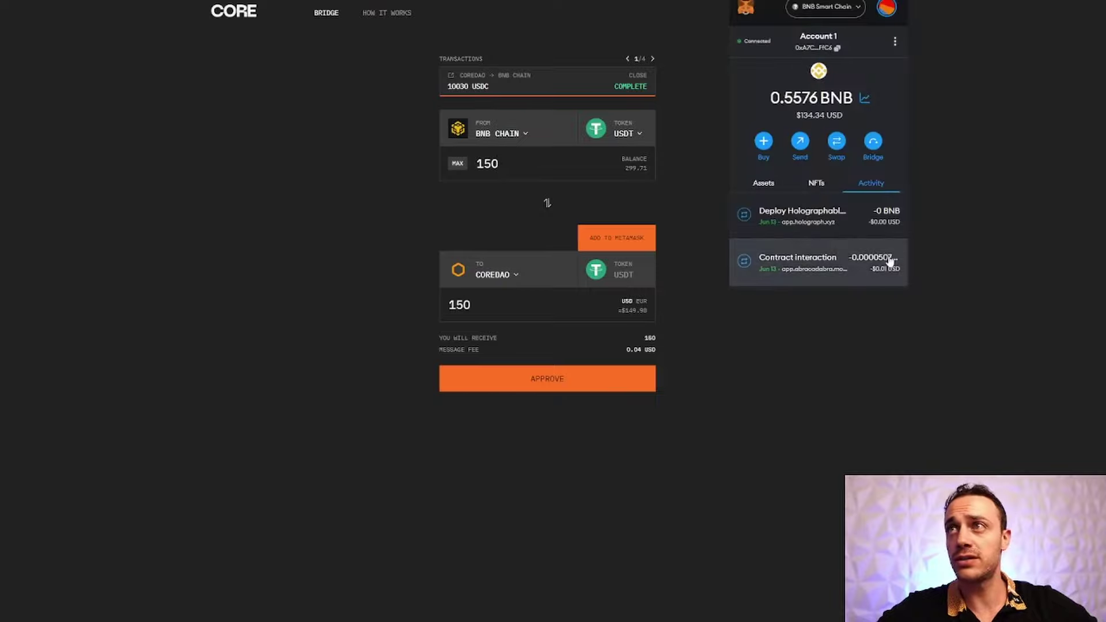
click(621, 392)
click(563, 378)
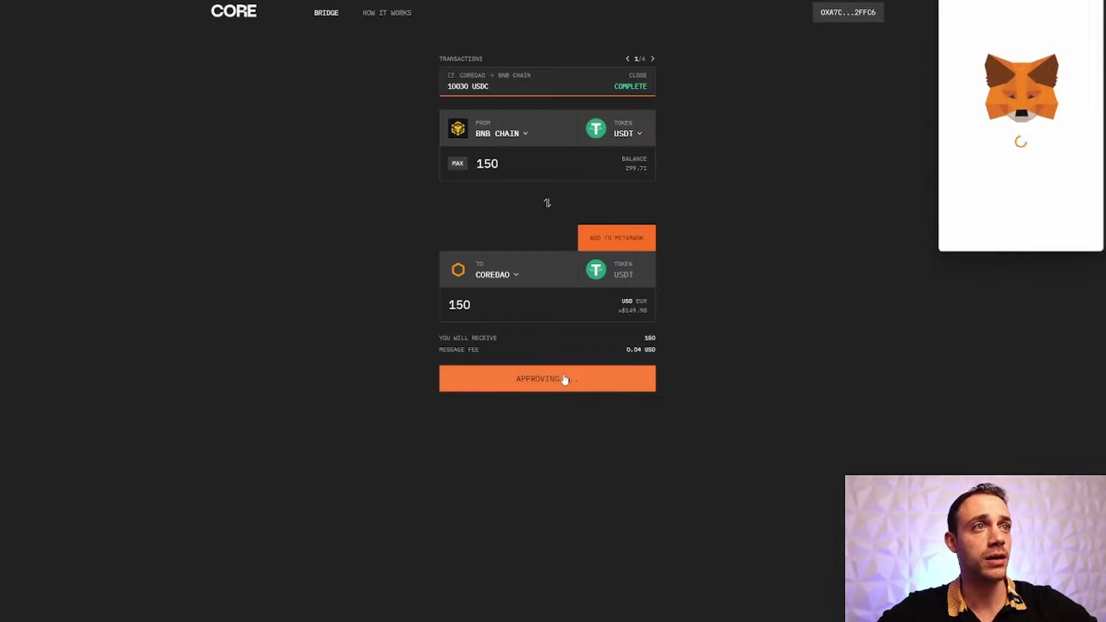
drag(1009, 6, 386, 68)
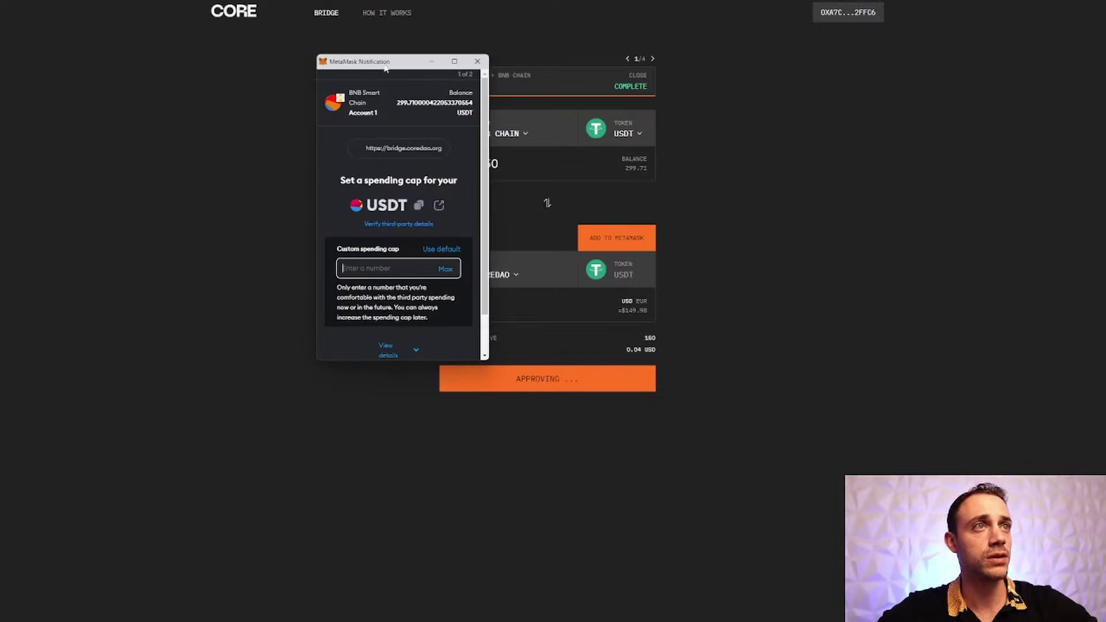
click(445, 269)
scroll(453, 290, down, 2)
click(445, 337)
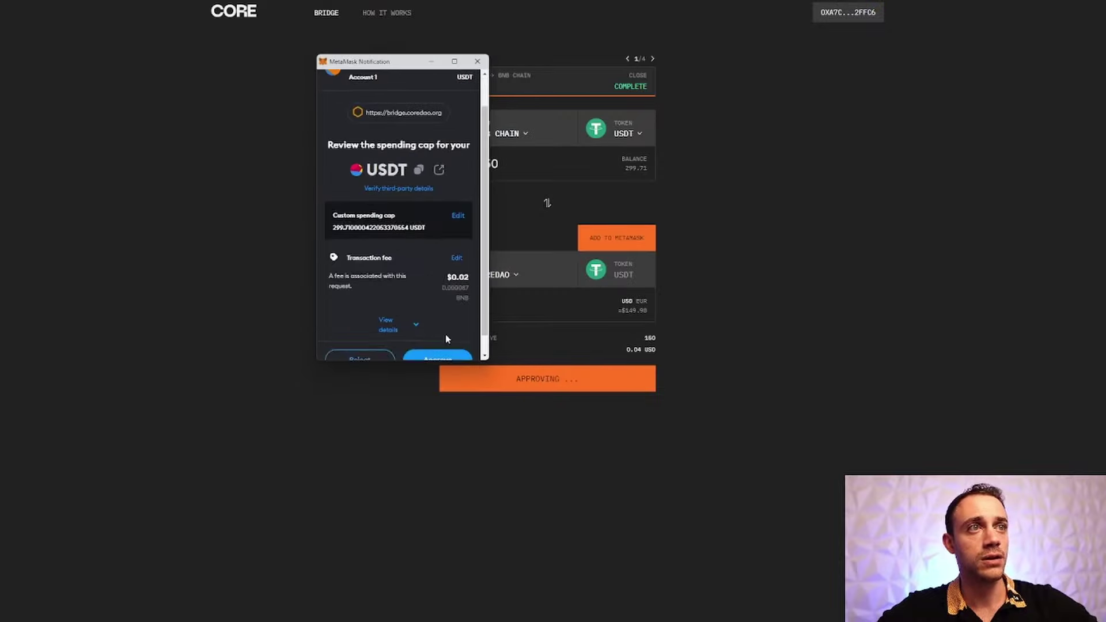
click(440, 344)
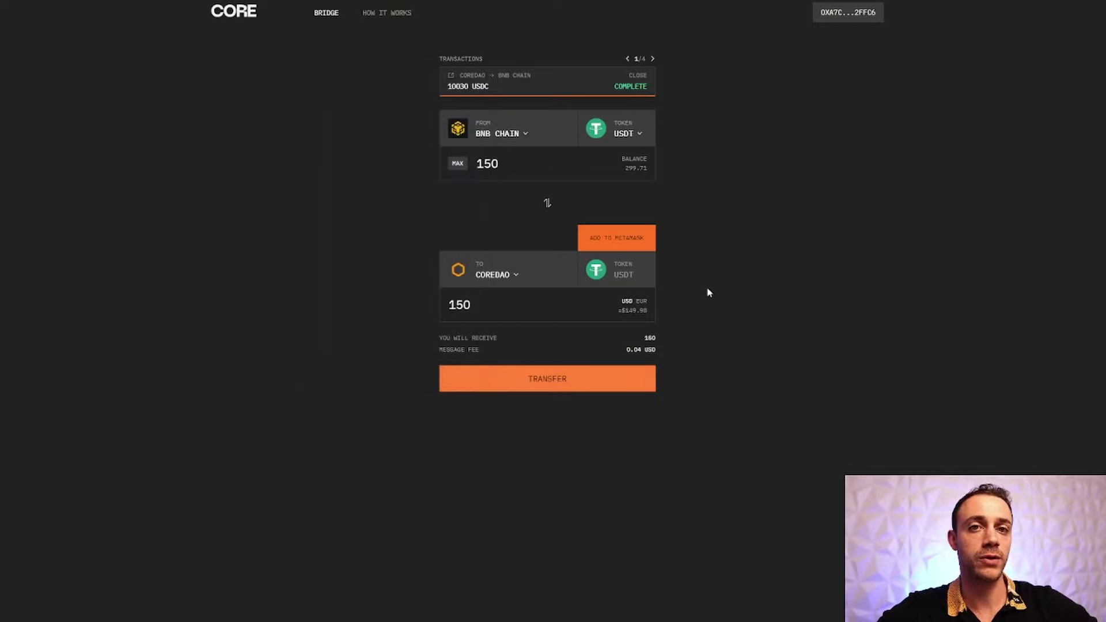
Transfer the 150 USDT from BNB Chain to CoreDAO and confirm the transaction in MetaMask.
click(489, 385)
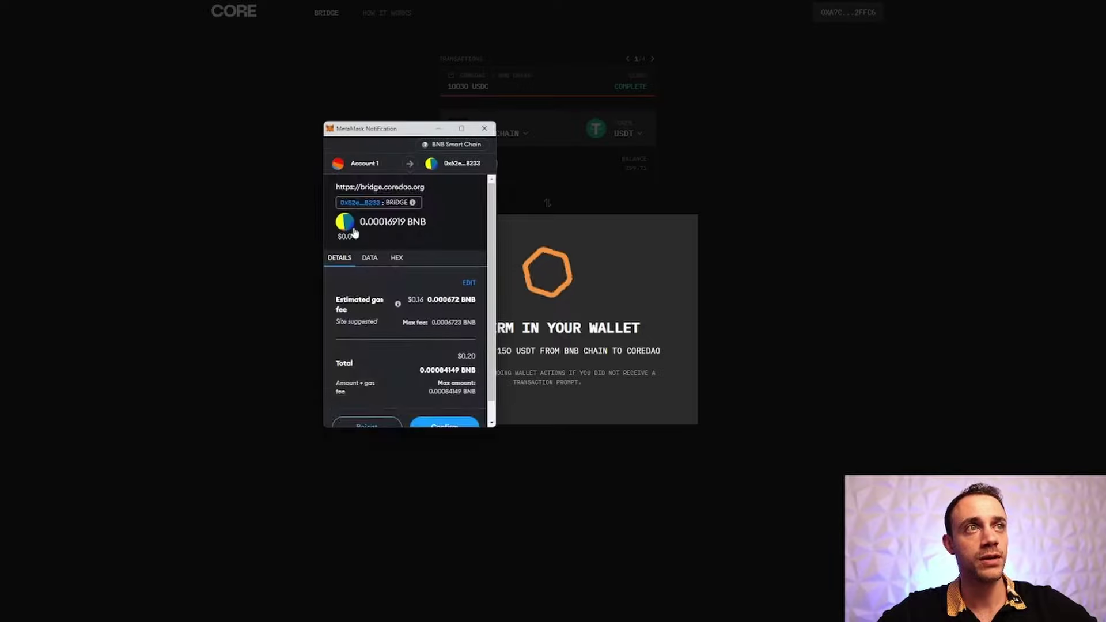
click(425, 411)
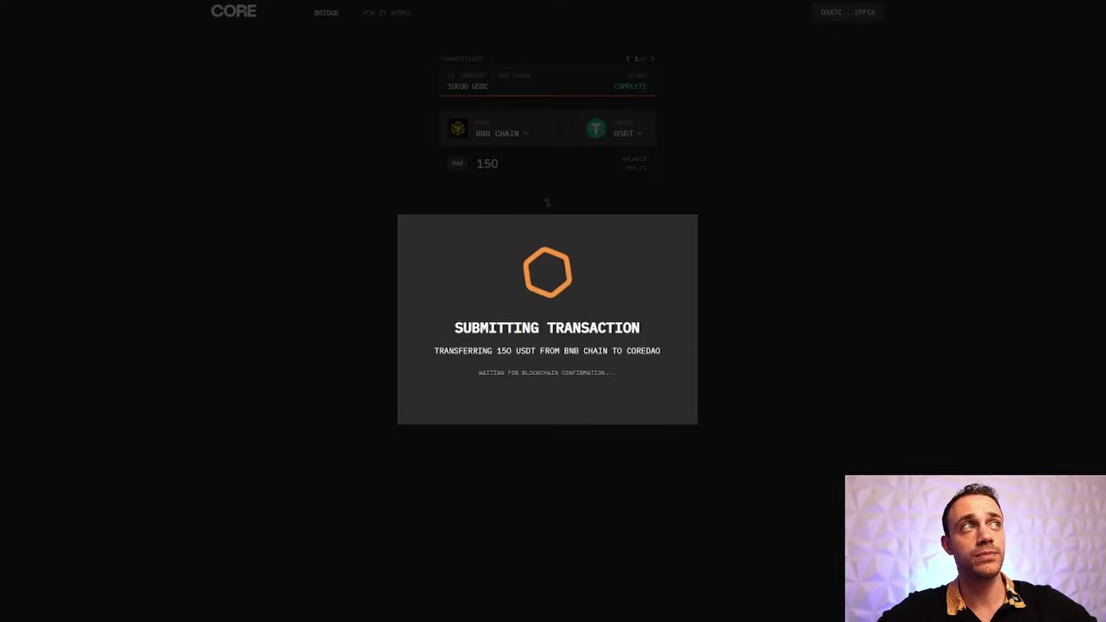
Switch the MetaMask network to CoreDAO and check the wallet's token assets for the bridged USDT.
click(850, 7)
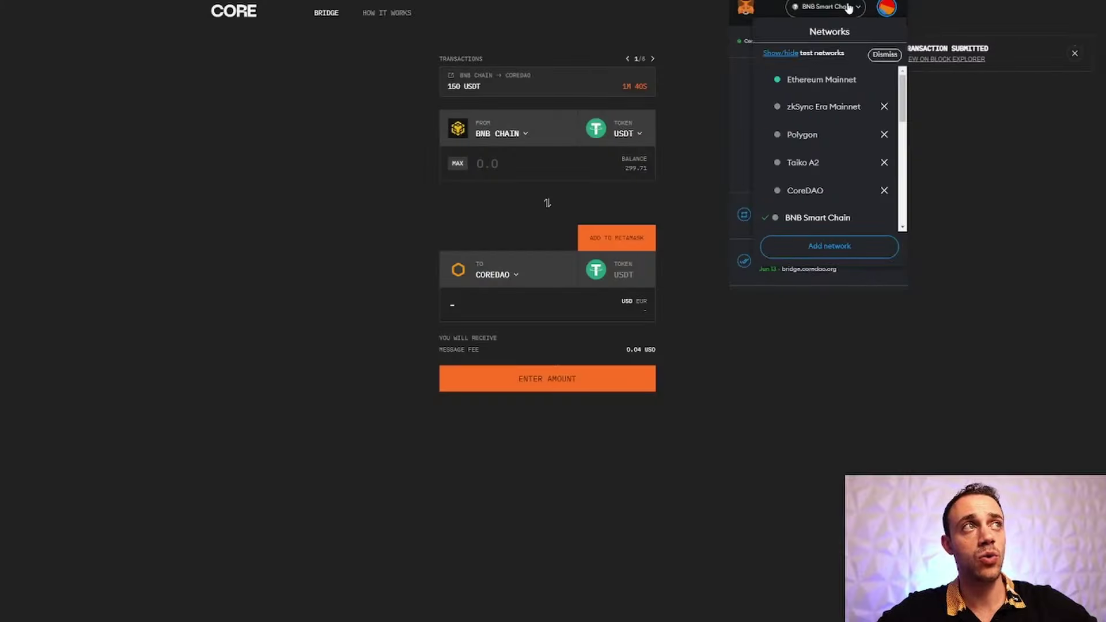
scroll(793, 143, down, 2)
scroll(811, 143, up, 2)
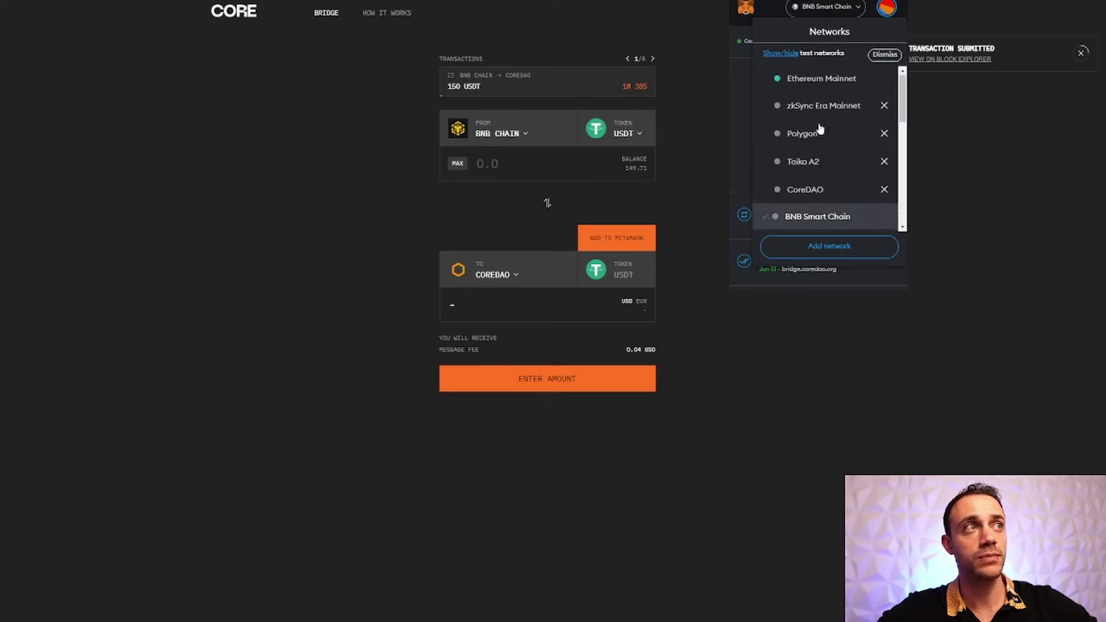
click(816, 190)
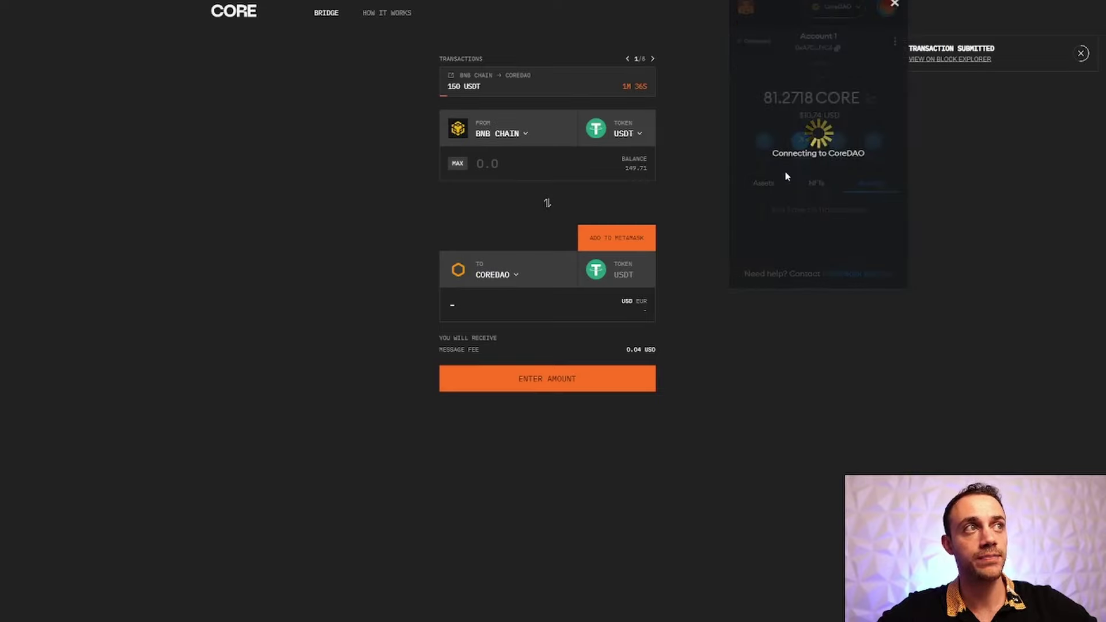
click(767, 183)
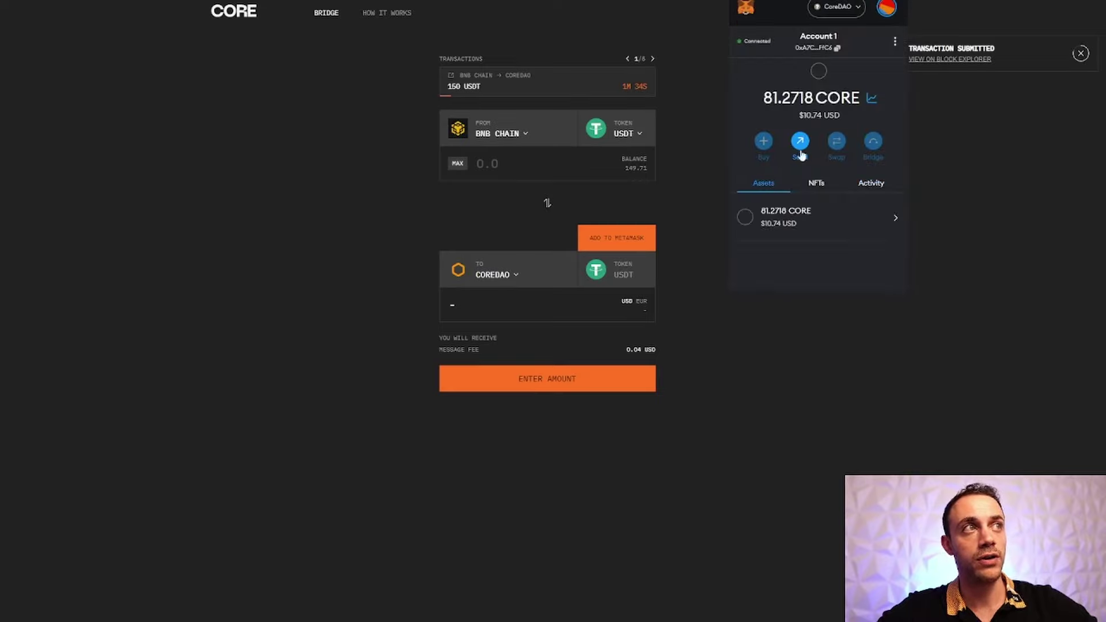
scroll(804, 119, down, 3)
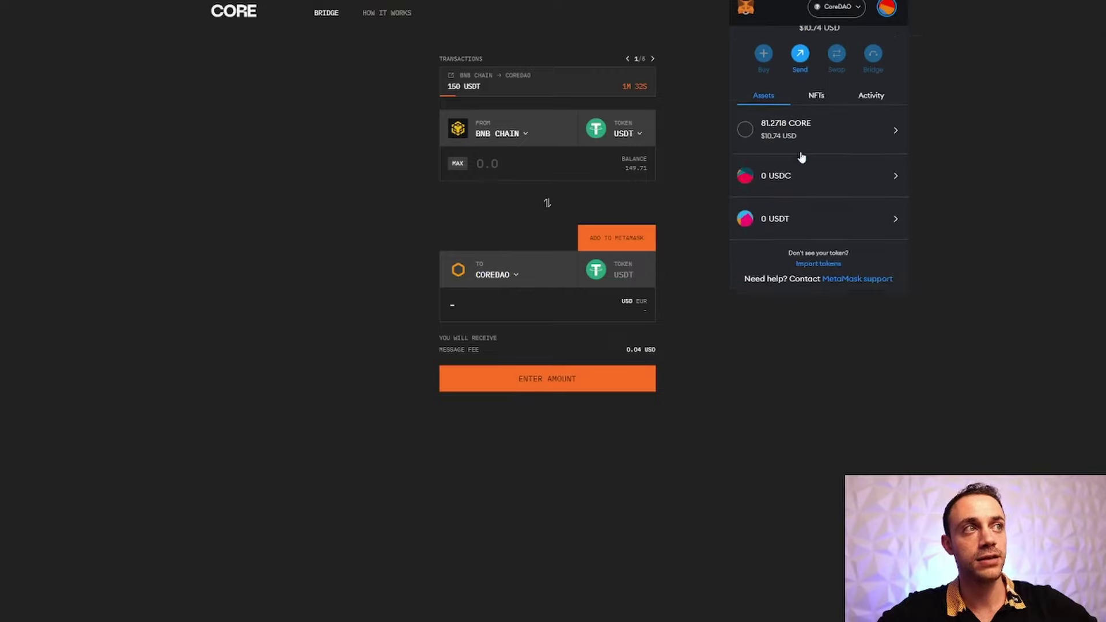
scroll(809, 155, up, 3)
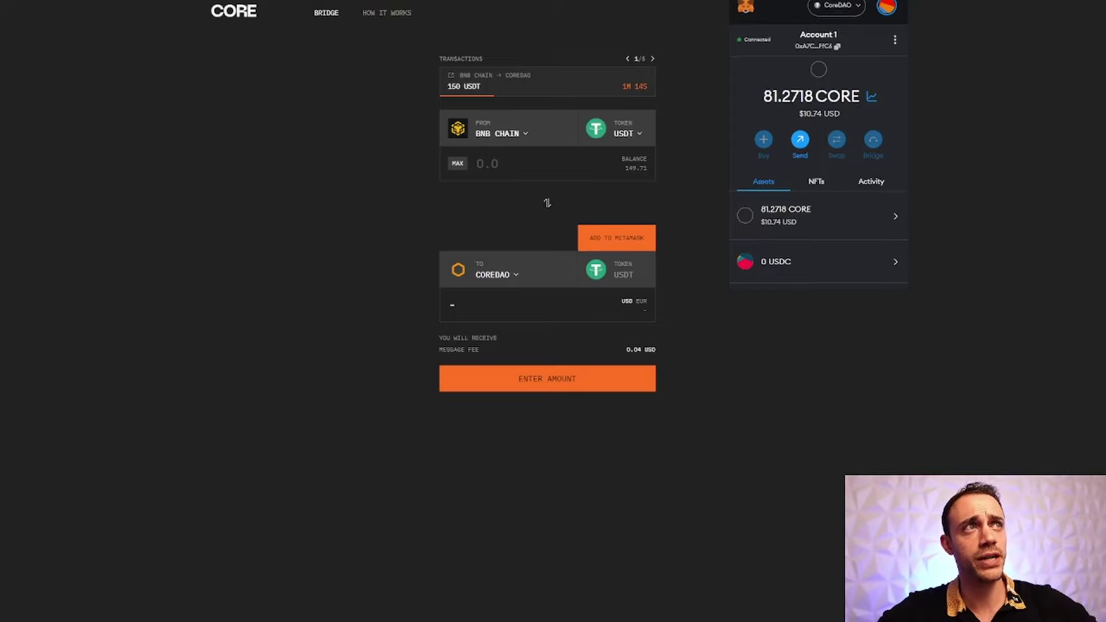
click(663, 89)
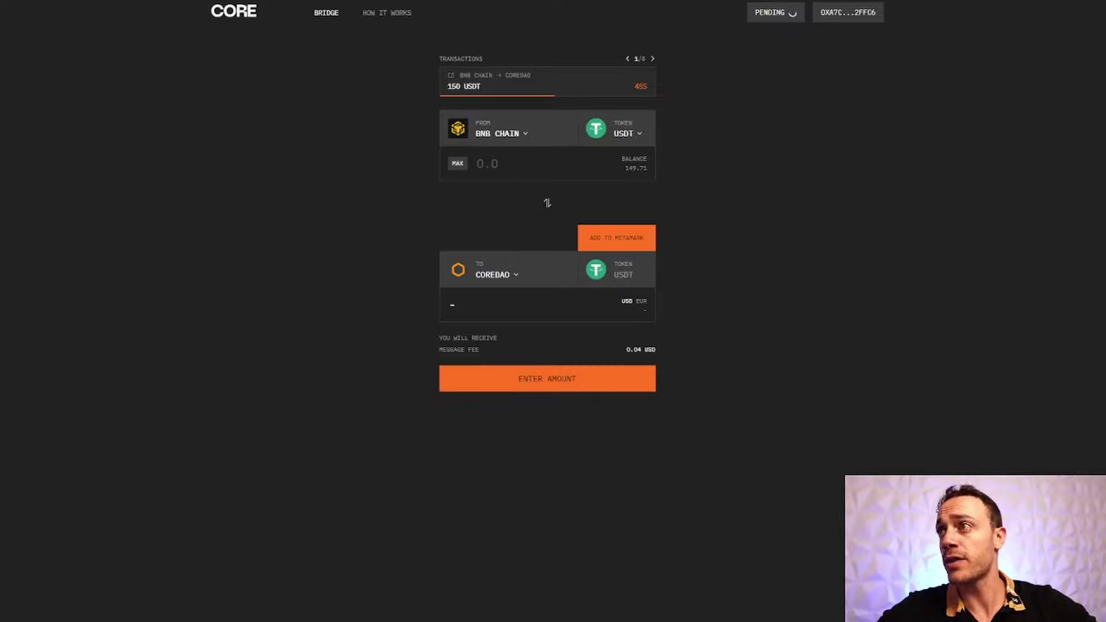
Switch to the LayerZero Users Ranking dashboard and search the ranking table for the MetaMask account's wallet address.
scroll(547, 312, down, 1)
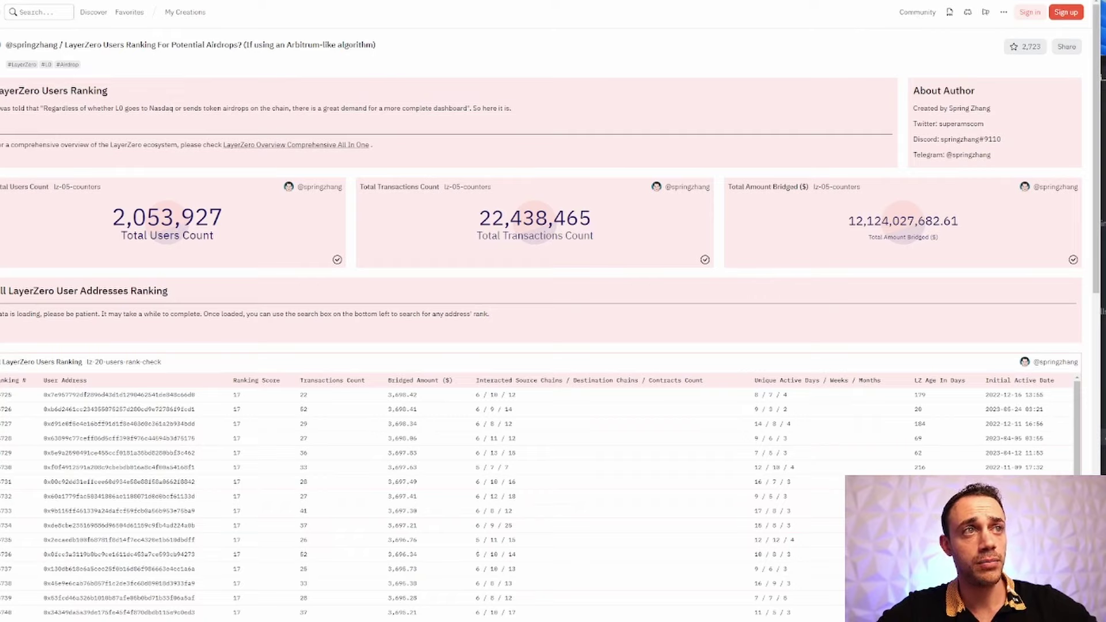
click(870, 1)
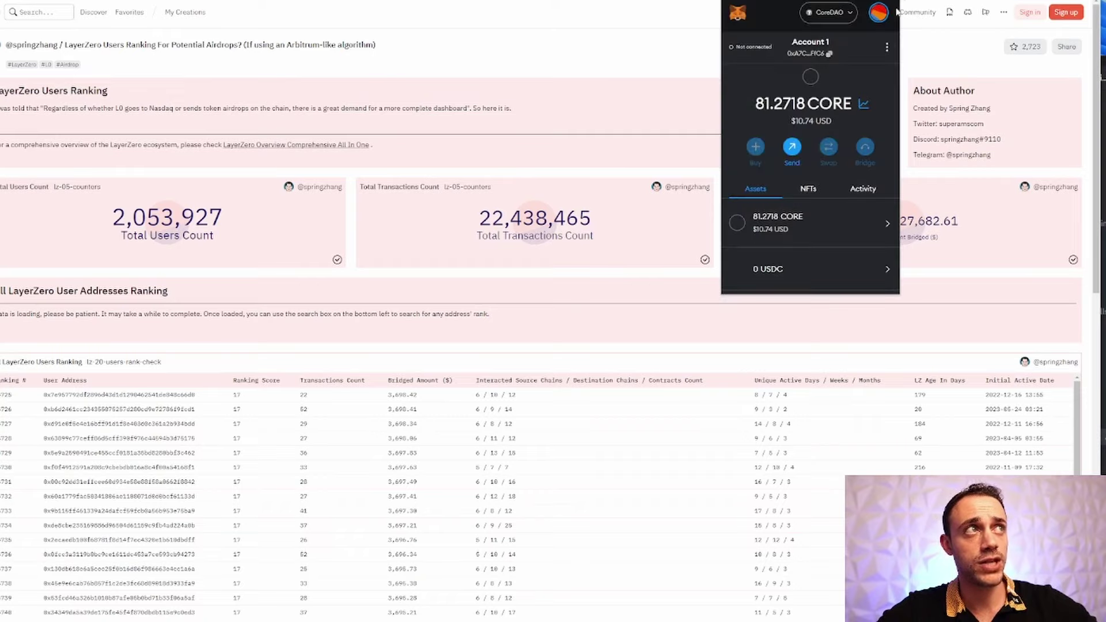
click(674, 103)
scroll(537, 144, down, 3)
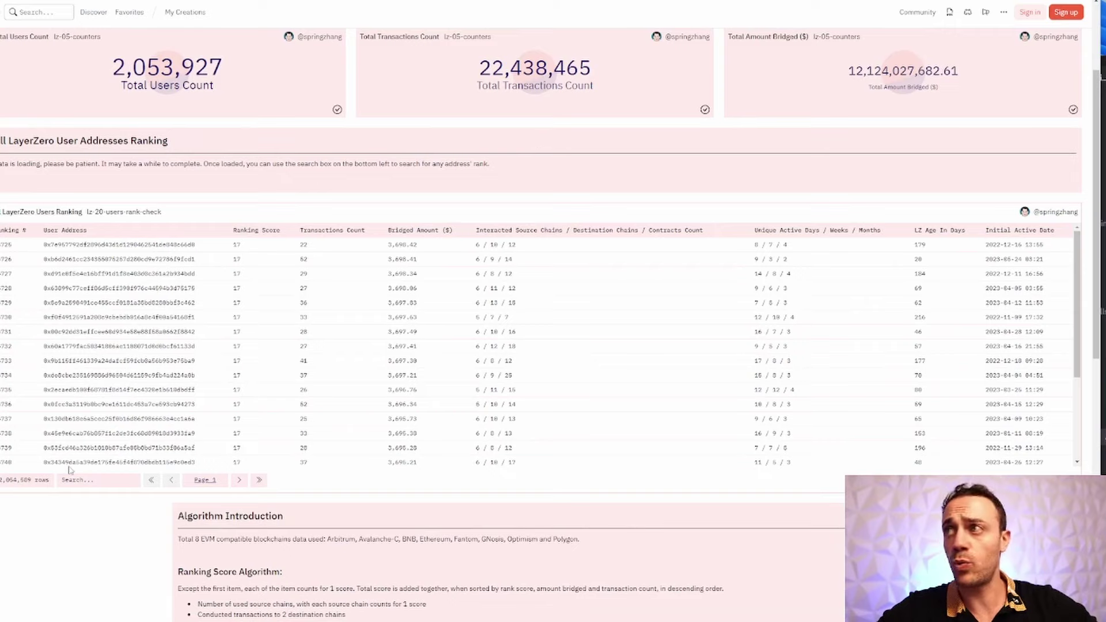
click(86, 480)
right_click(84, 481)
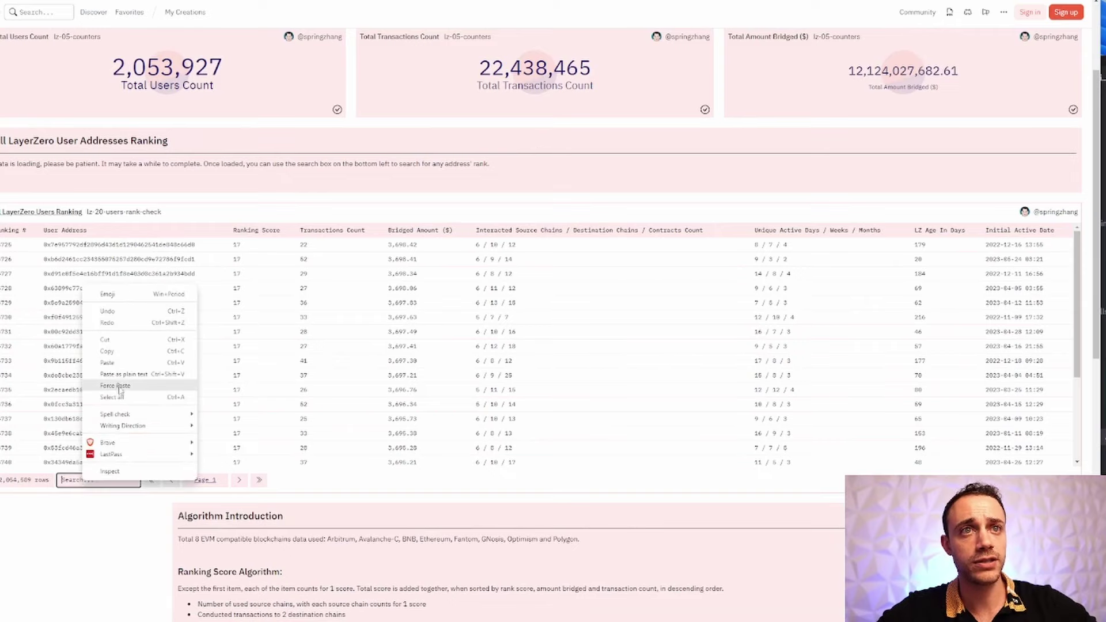
click(108, 362)
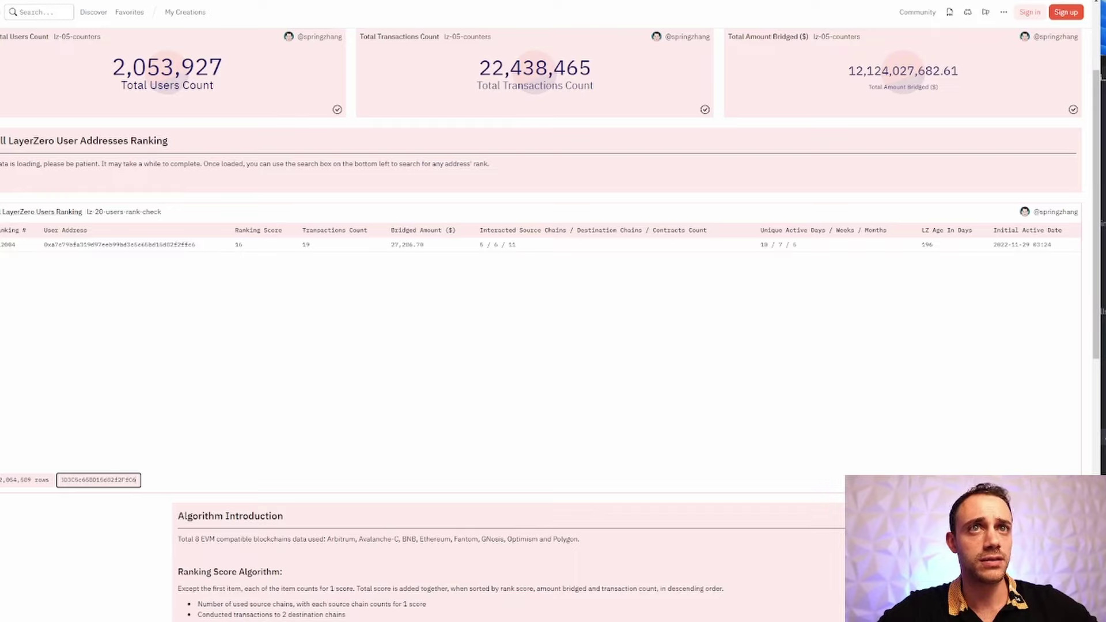
scroll(327, 285, up, 2)
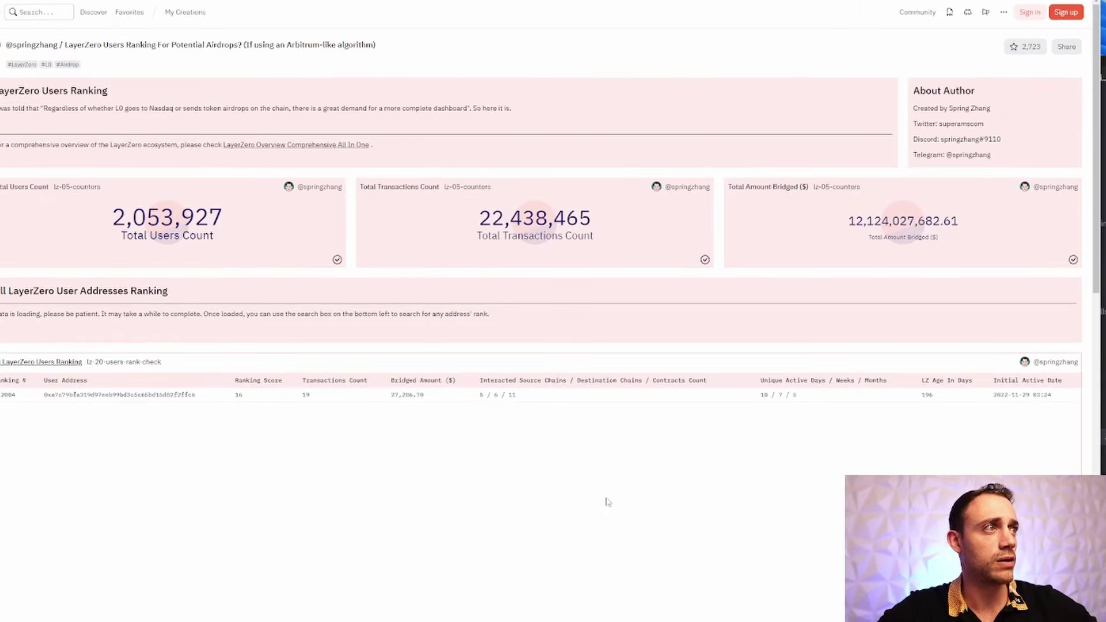
scroll(616, 516, down, 1)
scroll(615, 517, up, 2)
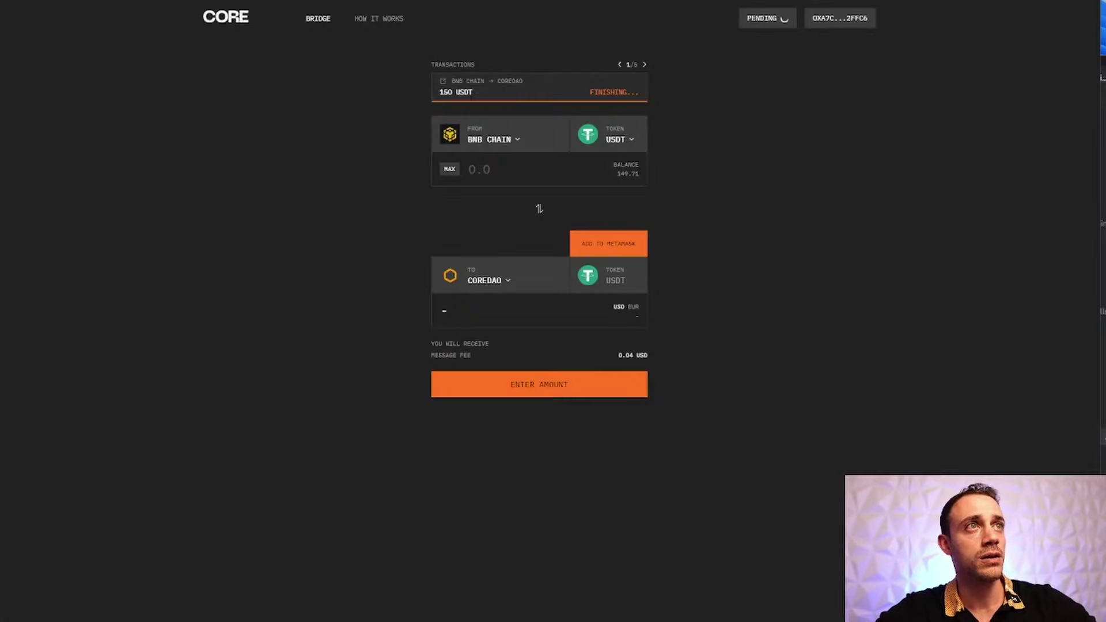
Reverse the bridge direction to CoreDAO to BNB Chain and check the 150 USDT transfer's status on LayerZero Scan.
click(539, 209)
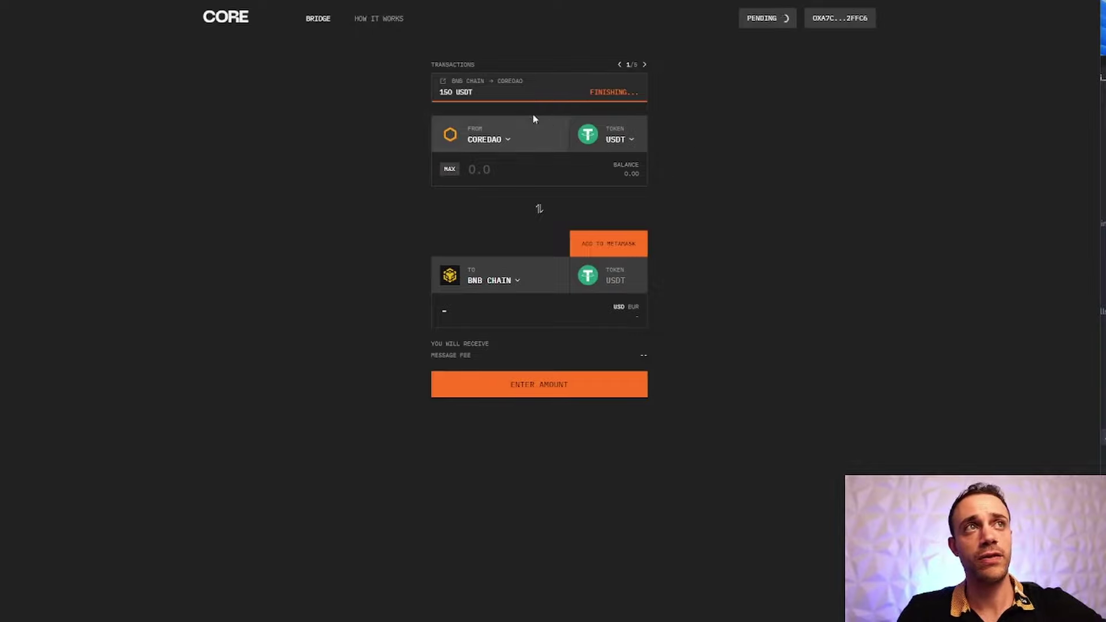
click(443, 84)
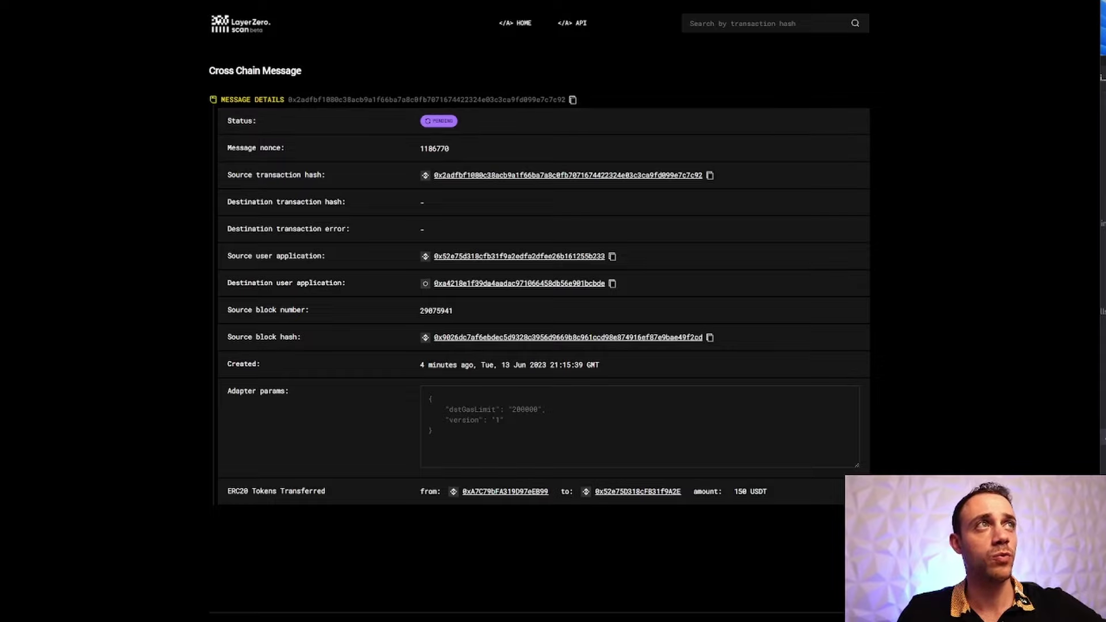
key(ctrl+Tab)
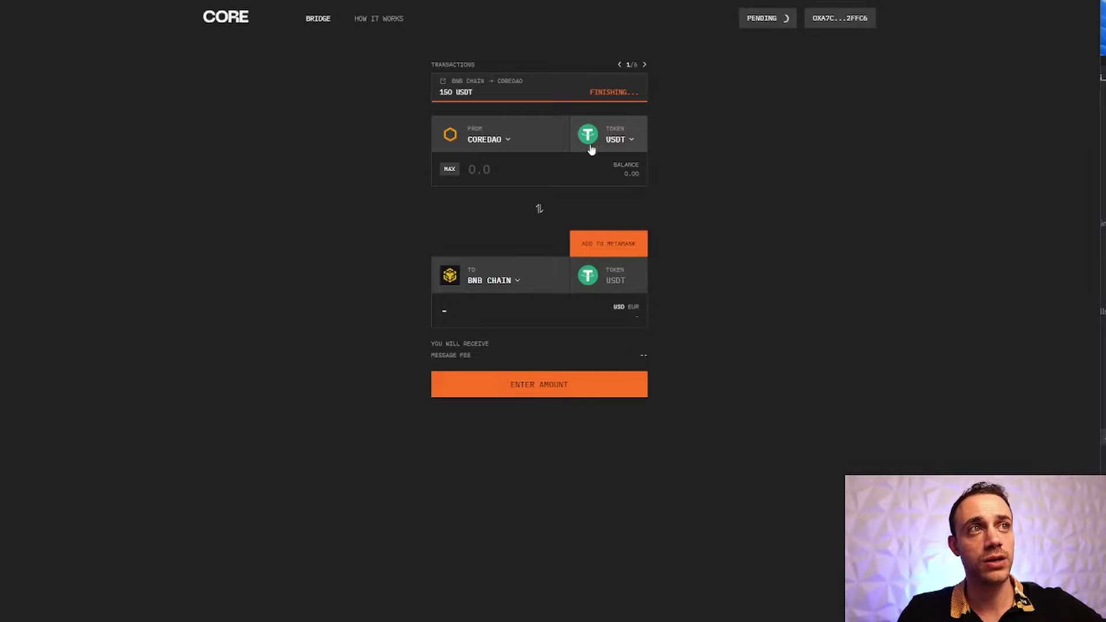
click(518, 278)
click(725, 161)
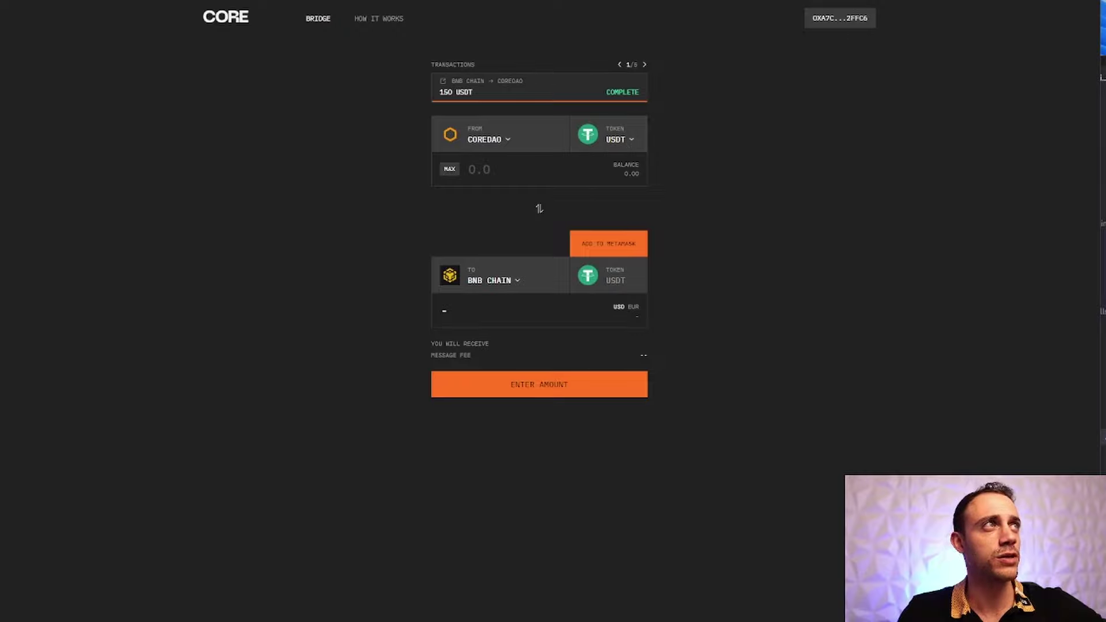
click(941, 126)
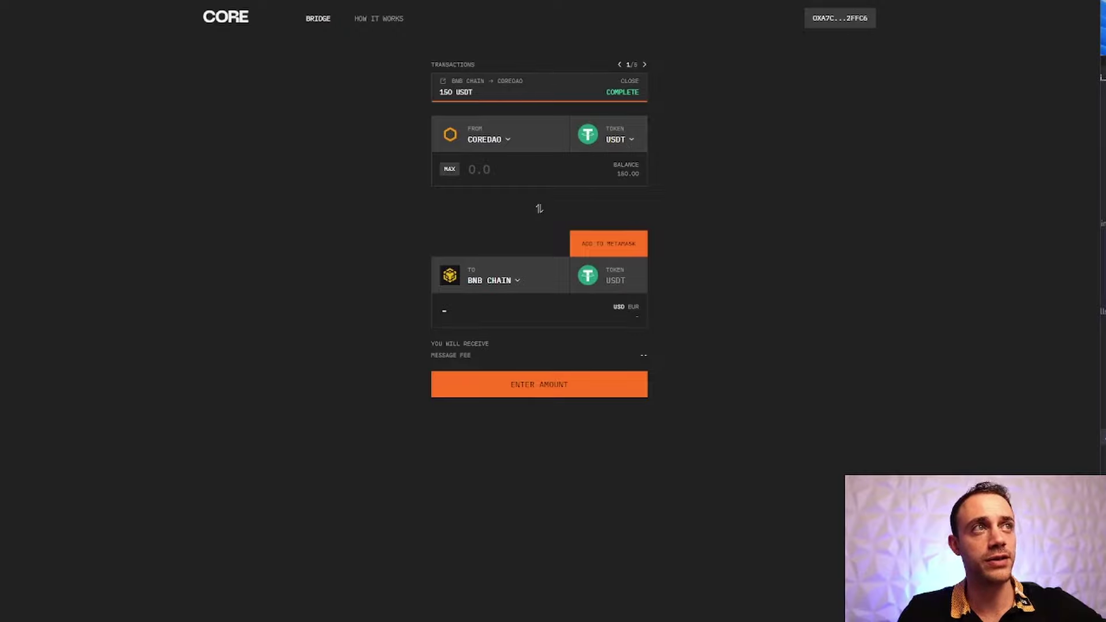
Transfer the maximum 150 USDT from CoreDAO to BNB Chain and confirm the transaction in MetaMask.
click(449, 169)
click(530, 272)
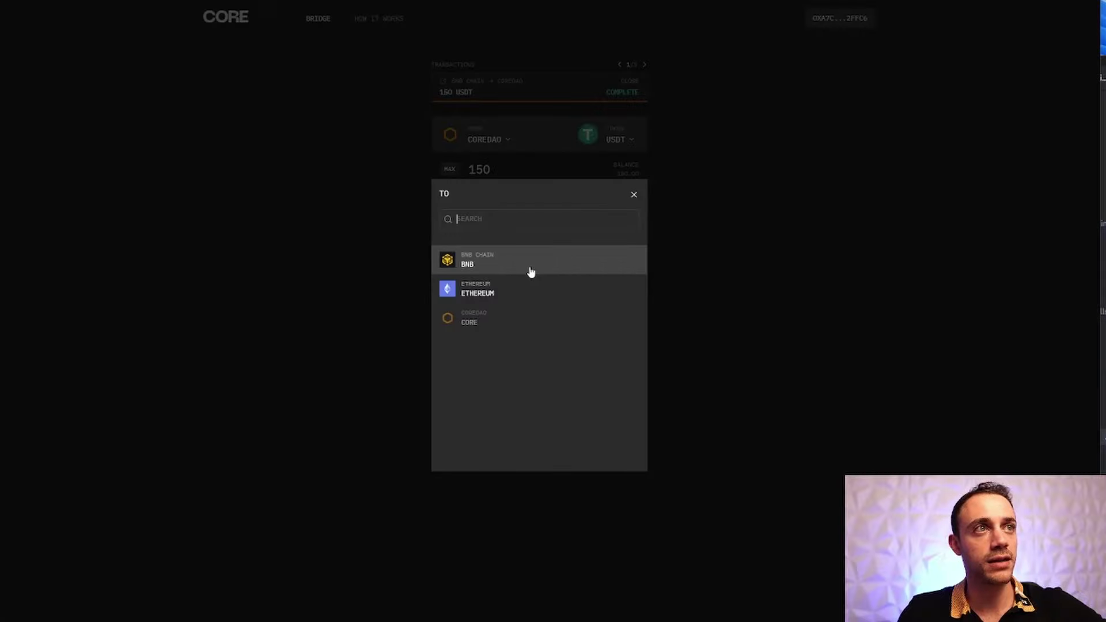
click(634, 196)
click(555, 383)
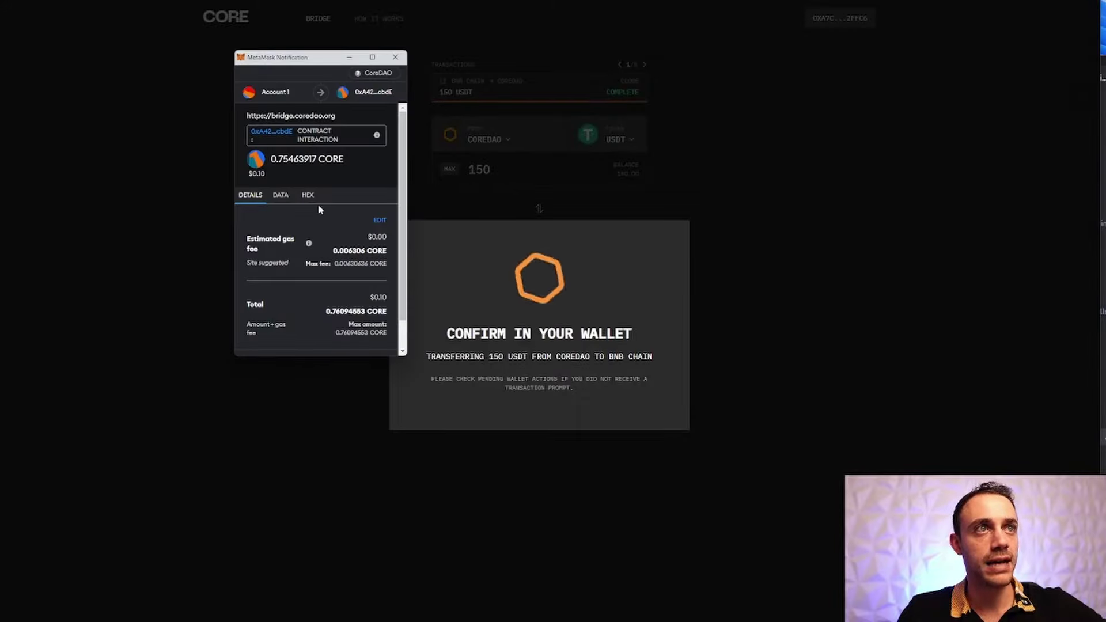
scroll(321, 211, down, 1)
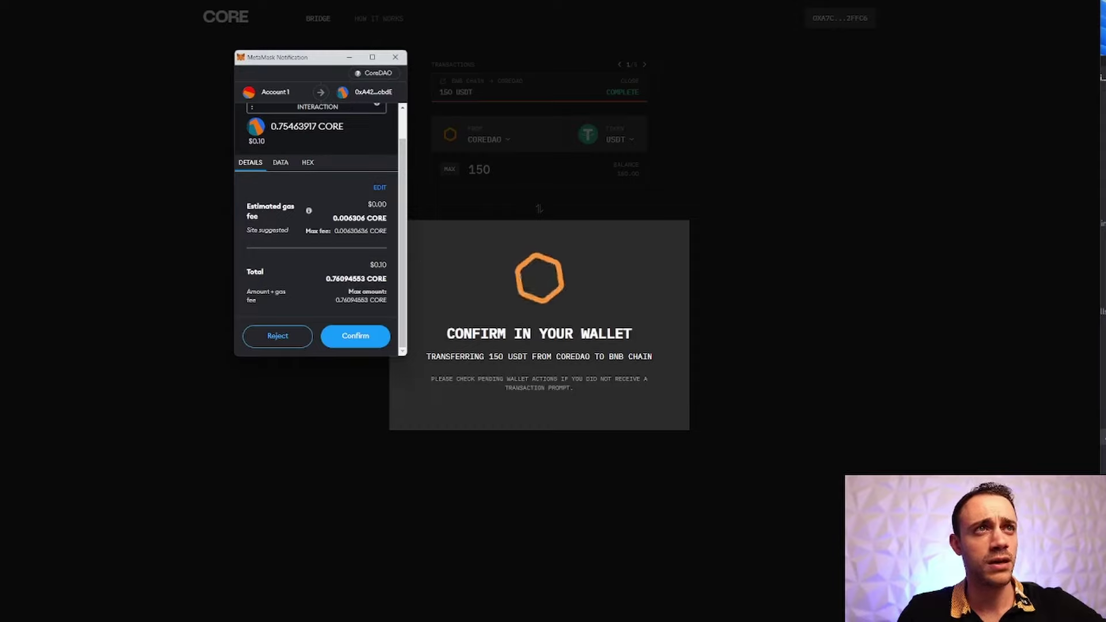
click(366, 334)
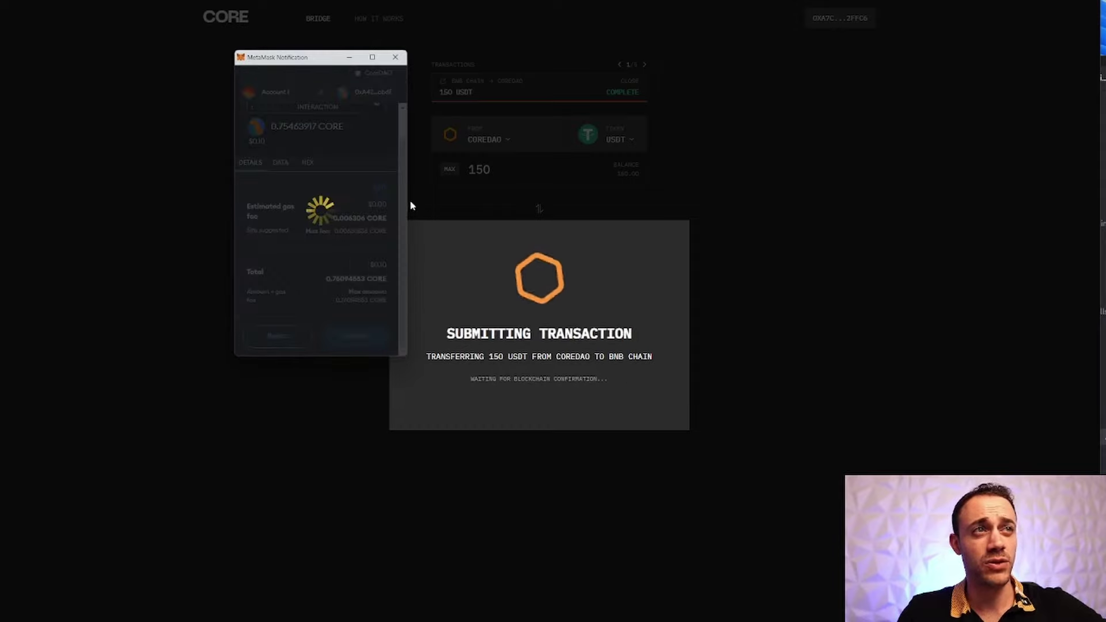